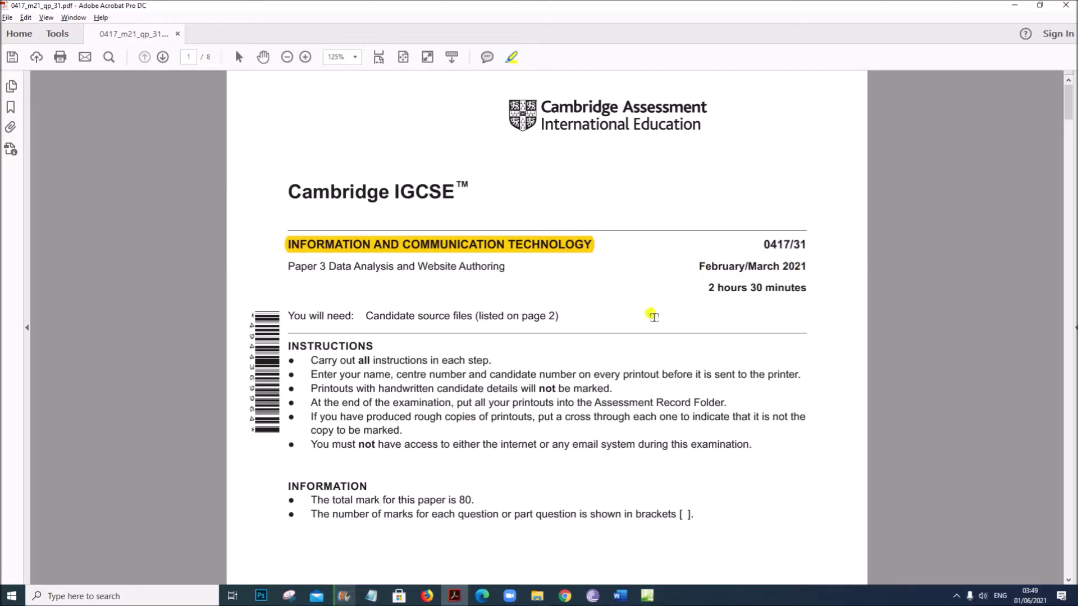
Scroll through the exam paper to read Task 5 Data Analysis.
scroll(524, 435, "down", 1)
scroll(524, 435, "down", 20)
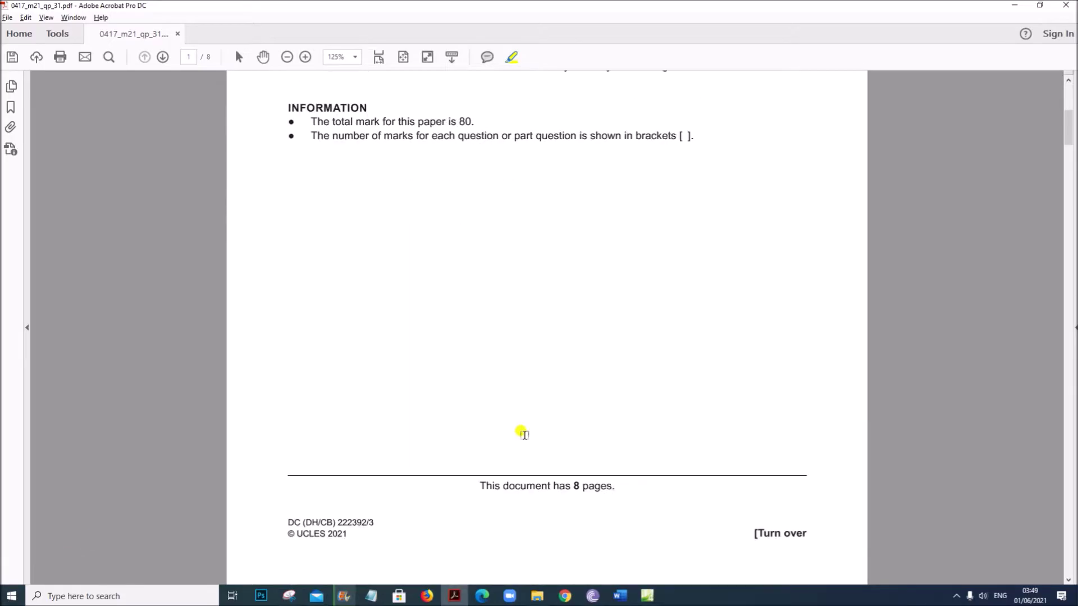
scroll(524, 436, "down", 3)
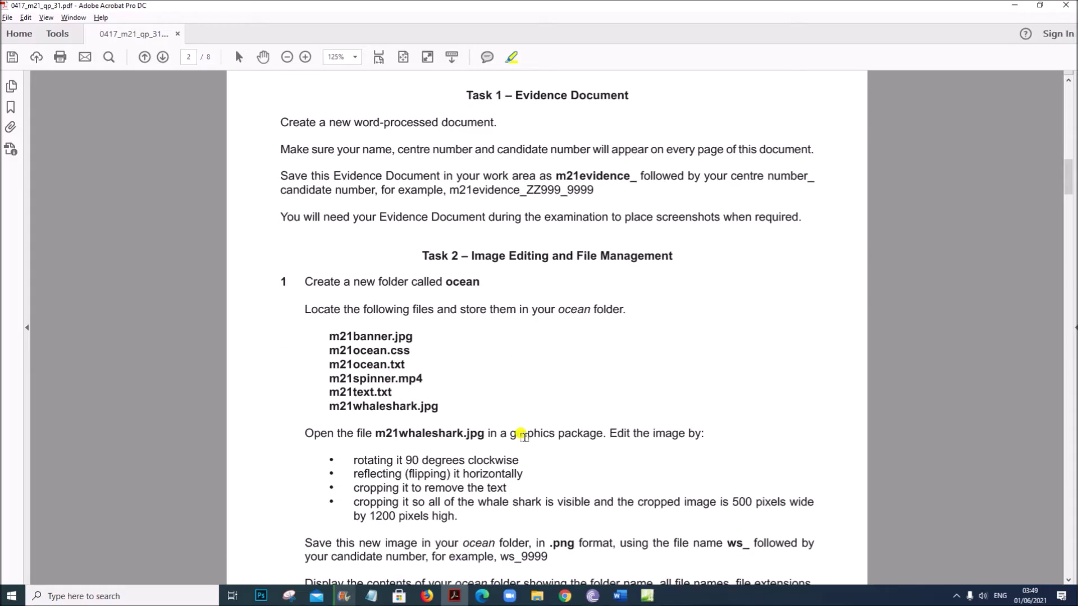
scroll(524, 437, "down", 9)
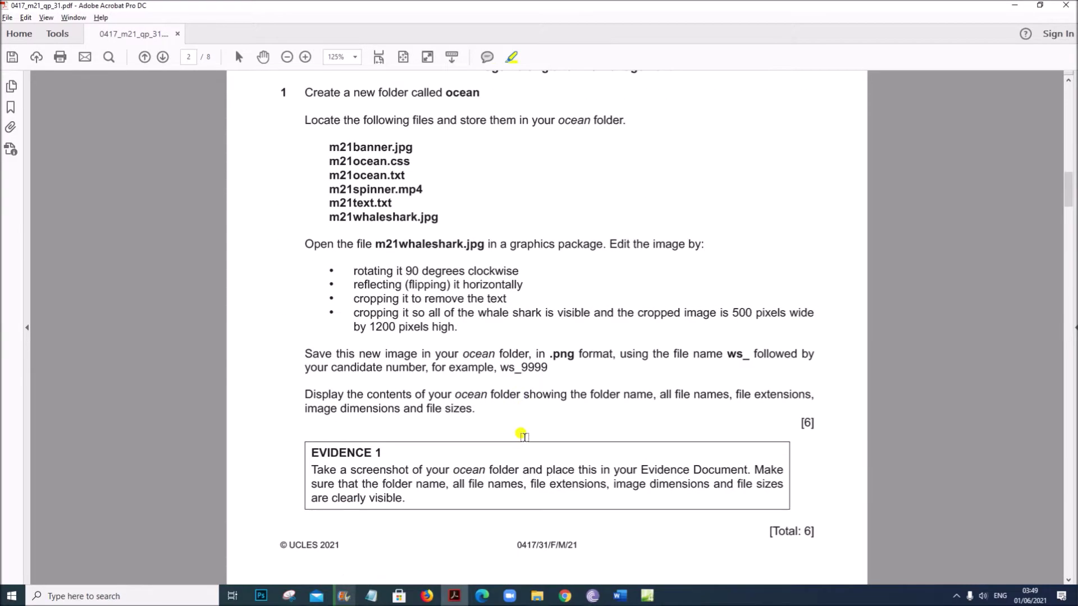
scroll(524, 437, "up", 10)
scroll(519, 417, "down", 5)
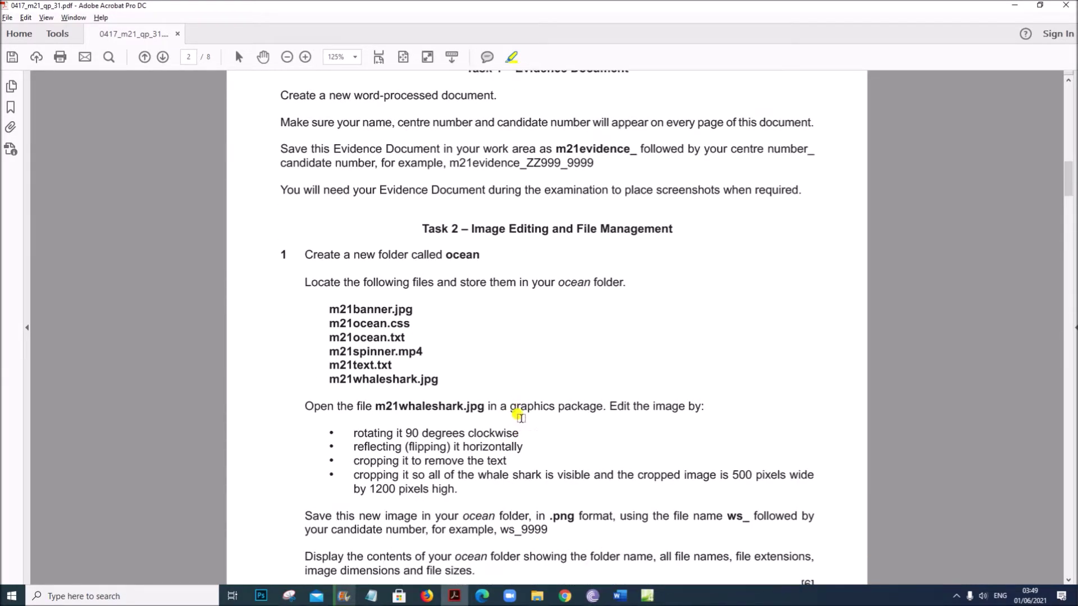
scroll(451, 431, "down", 20)
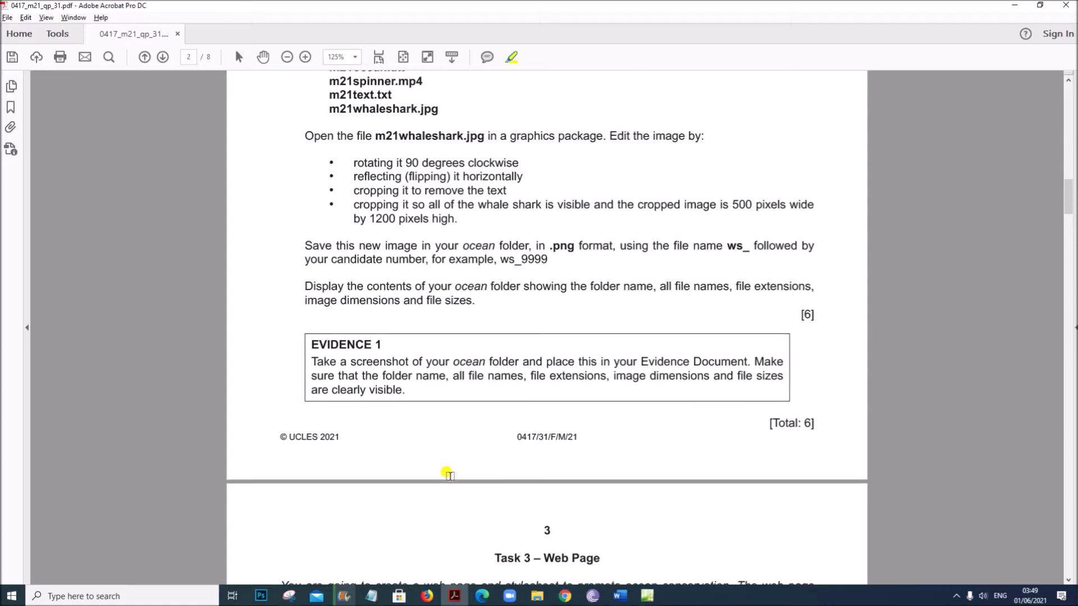
scroll(448, 475, "down", 20)
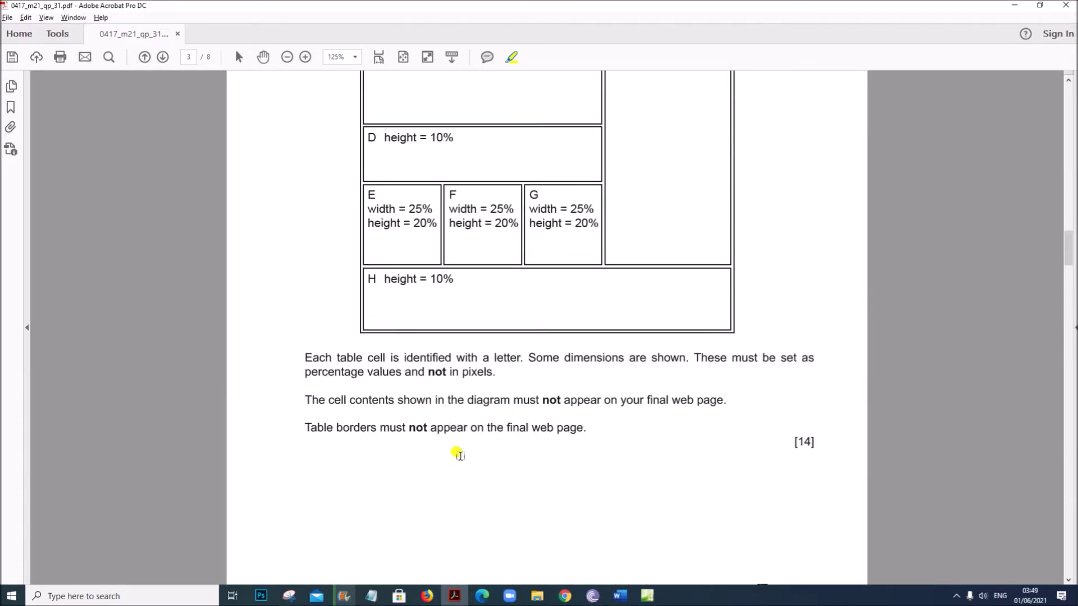
scroll(459, 455, "down", 20)
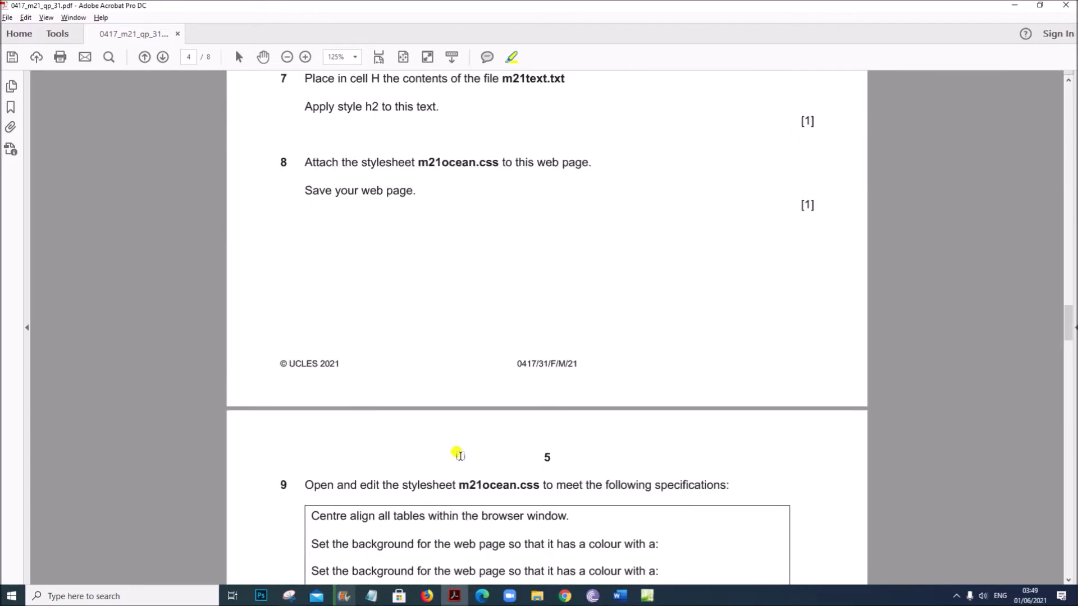
scroll(460, 454, "down", 15)
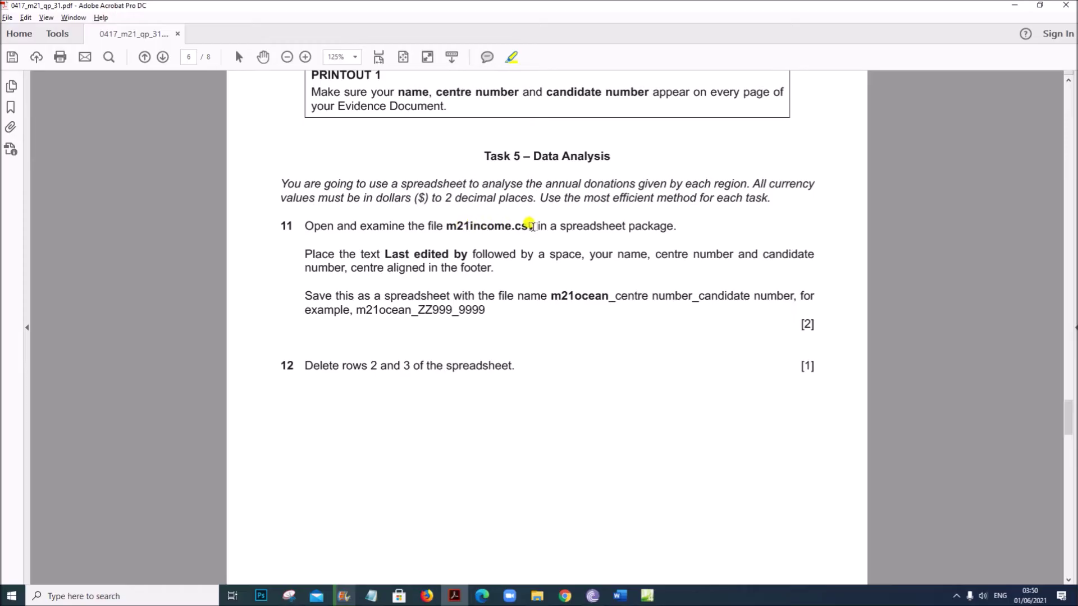
Open the m21income spreadsheet from the M21 P3 folder in Excel.
left_click(537, 596)
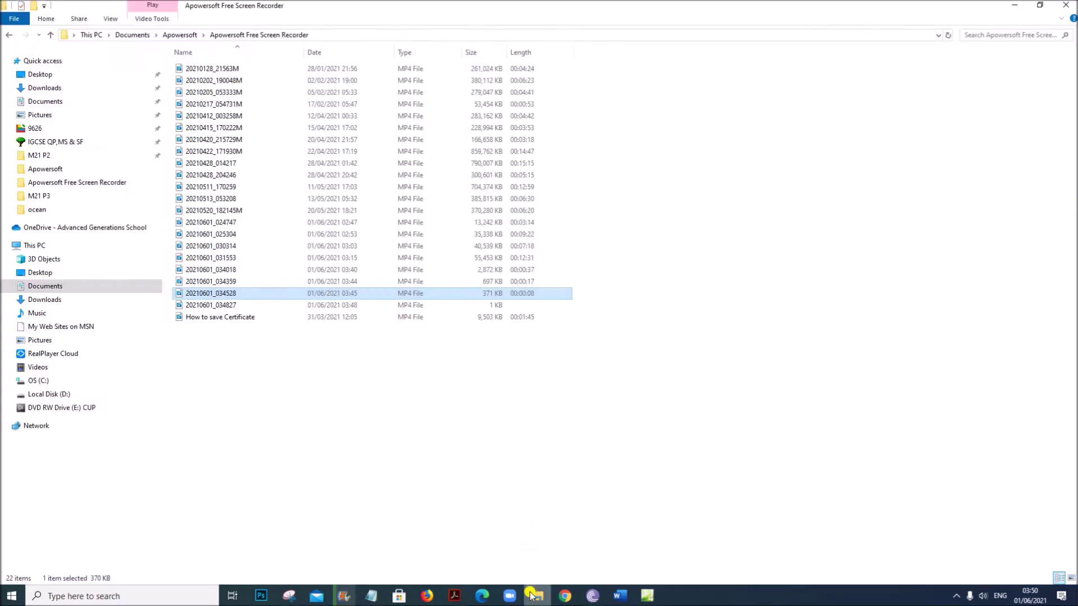
left_click(38, 196)
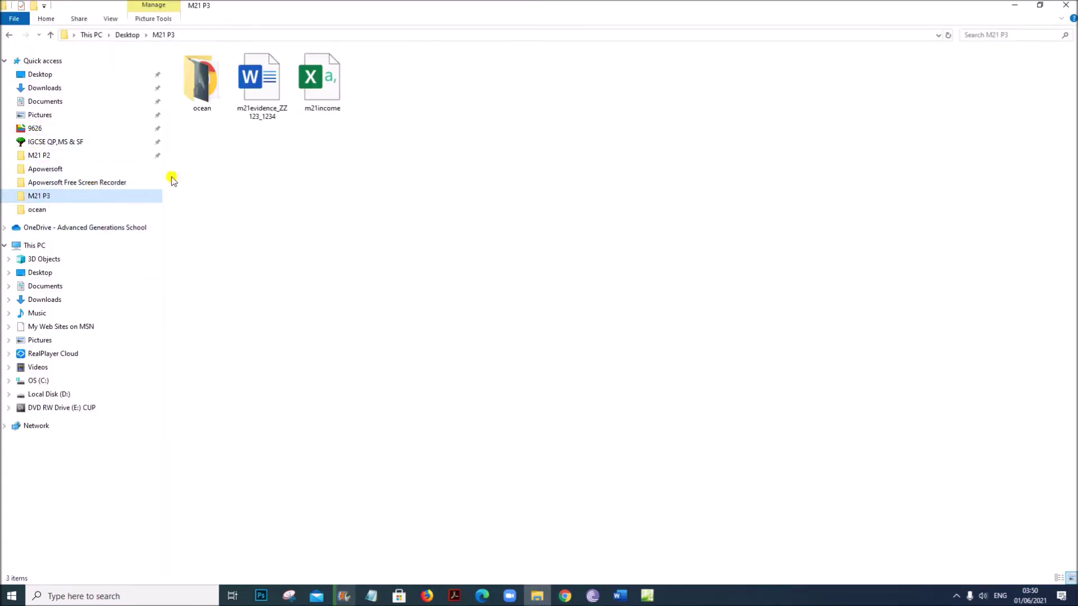
double_click(326, 98)
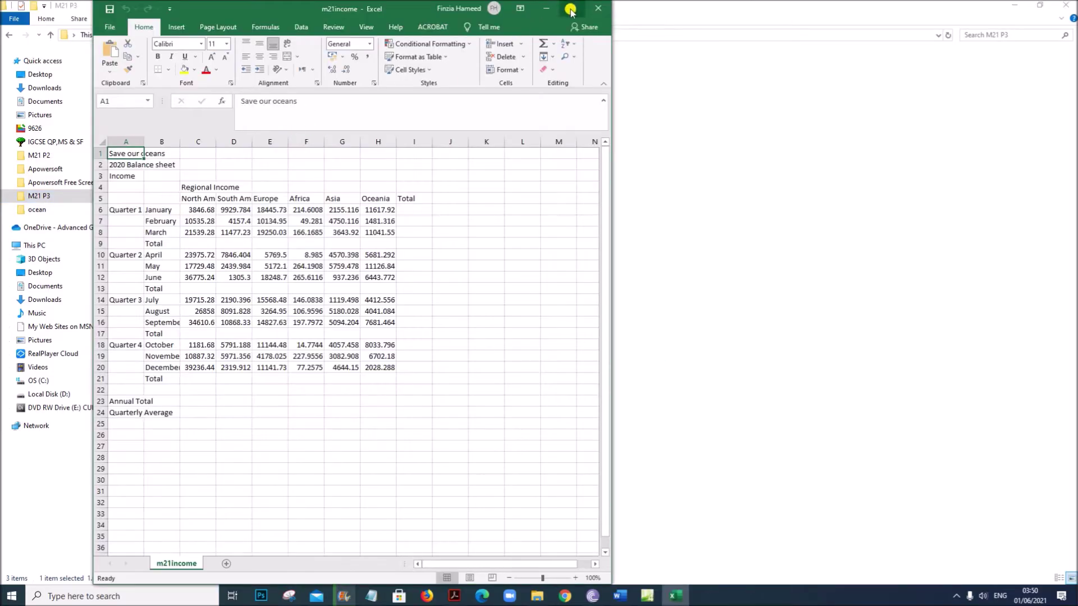
Maximize Excel and AutoFit every column of the m21income sheet.
left_click(570, 9)
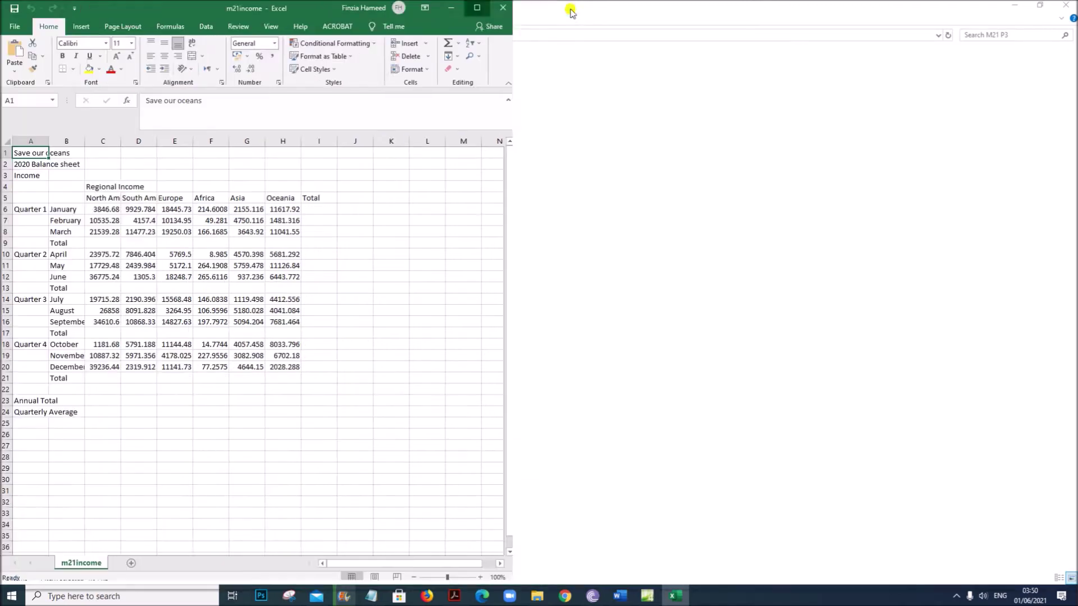
left_click(6, 141)
double_click(47, 140)
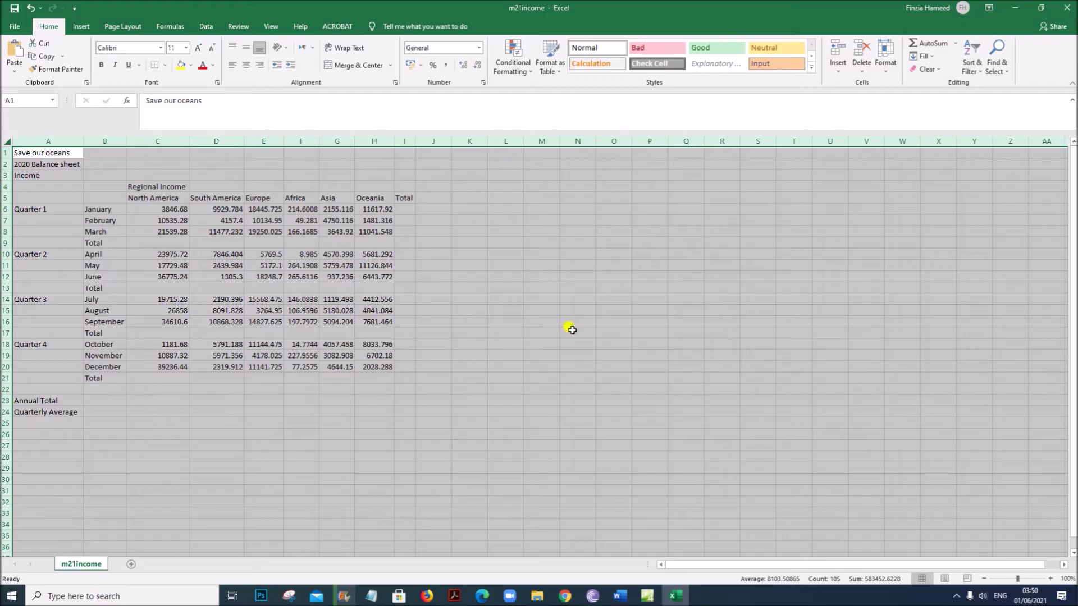
left_click(969, 504)
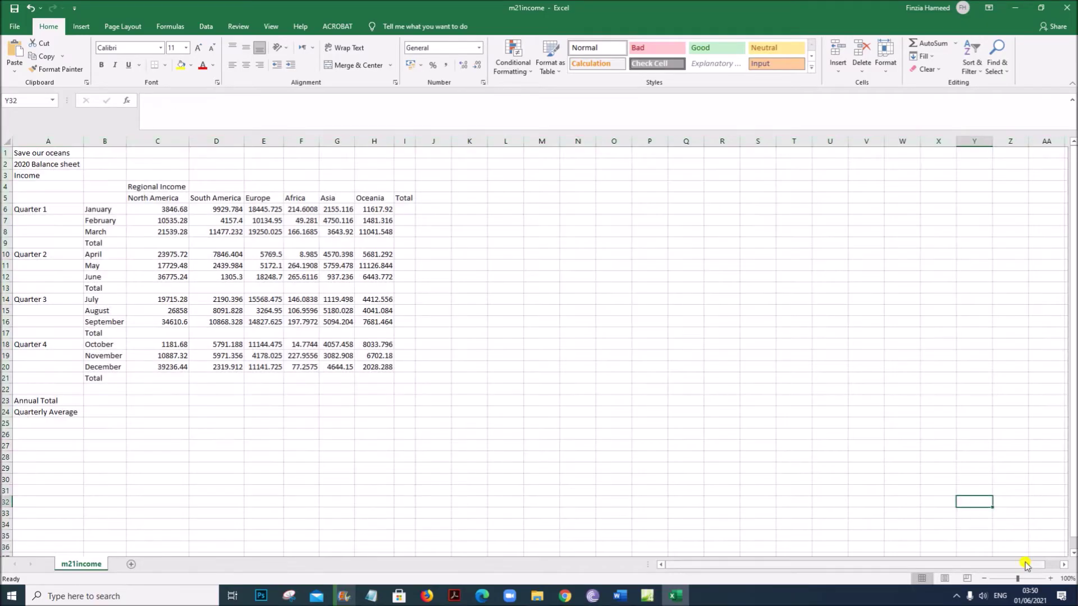
Zoom the sheet to 130% and return to the exam paper.
left_click(1052, 579)
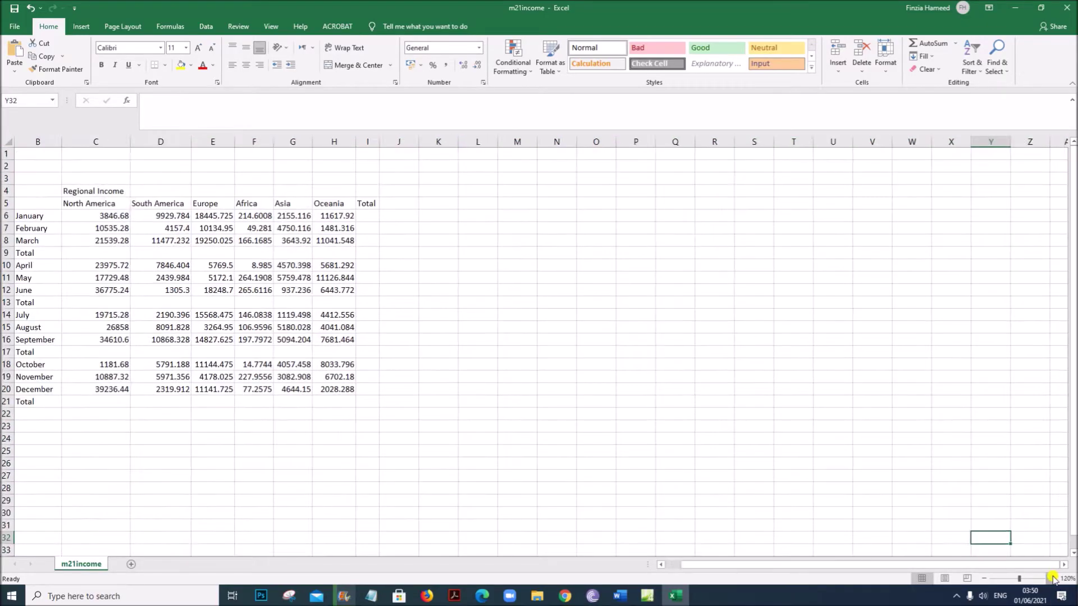
left_click(1051, 579)
left_click(1052, 578)
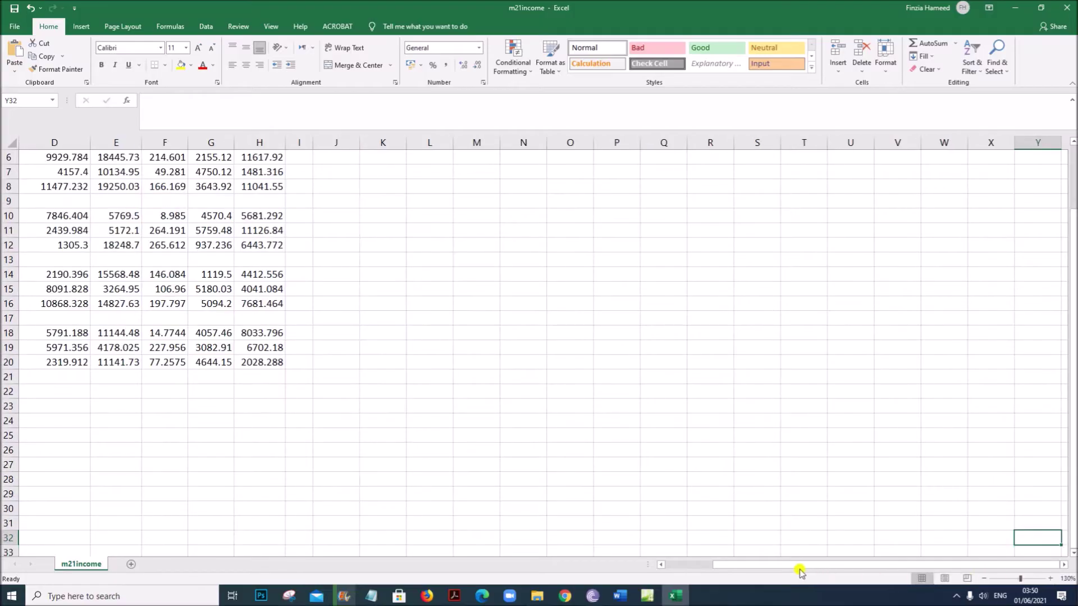
left_click_drag(800, 571, 645, 568)
scroll(202, 426, "up", 2)
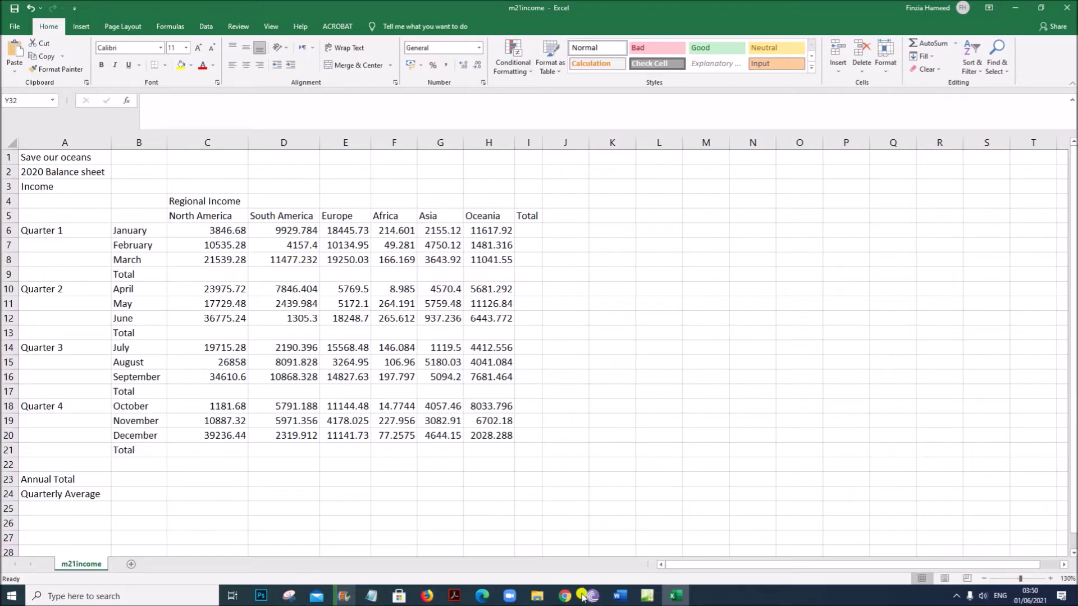
left_click(454, 595)
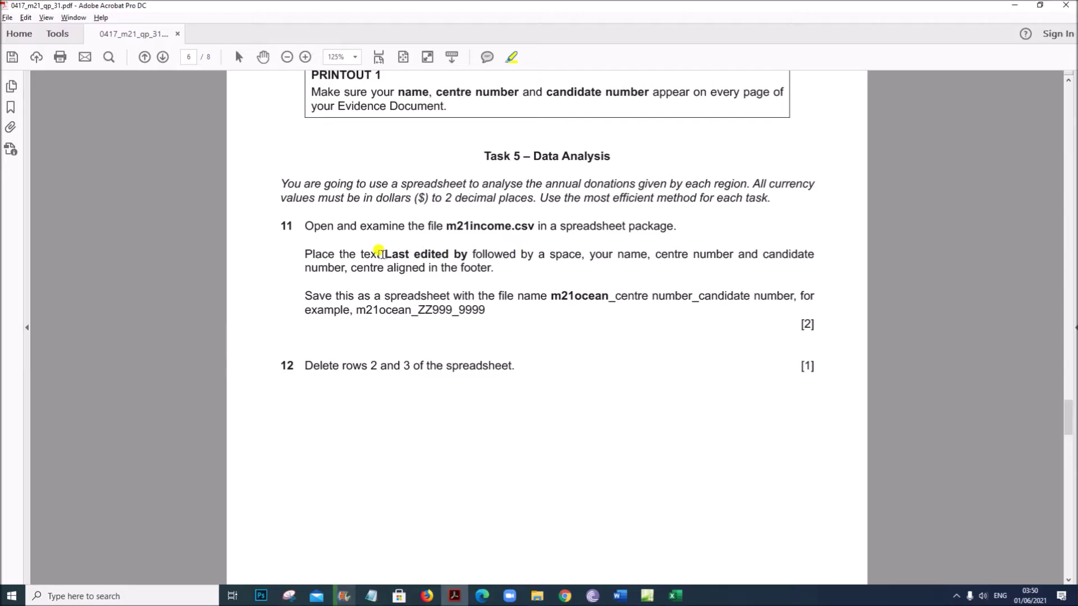
Highlight question 11's 'Last edited by…footer' sentence in yellow and return to Excel.
left_click_drag(380, 252, 493, 266)
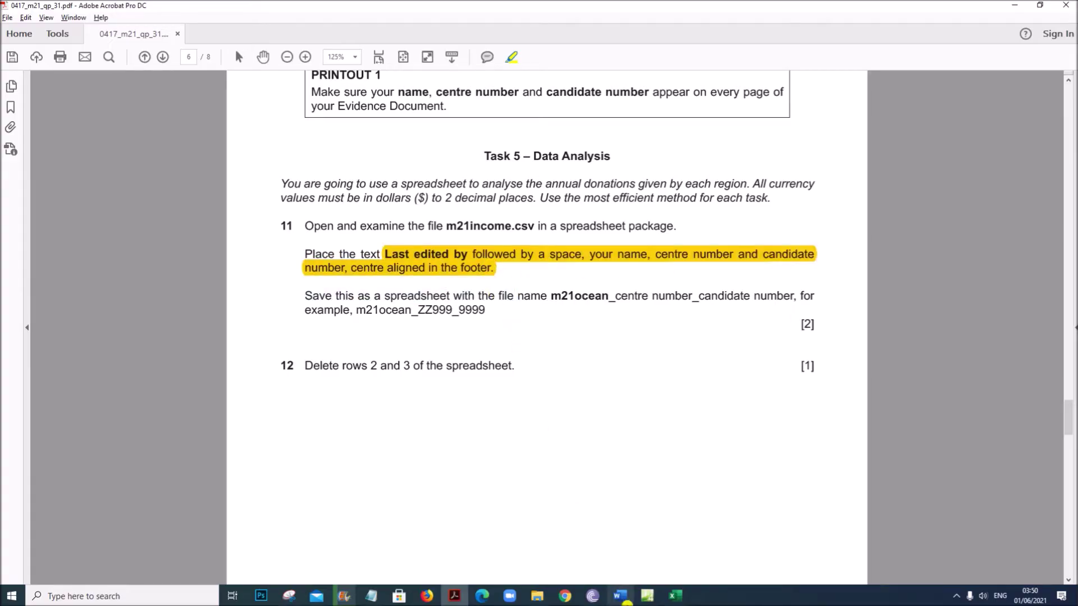
left_click(674, 596)
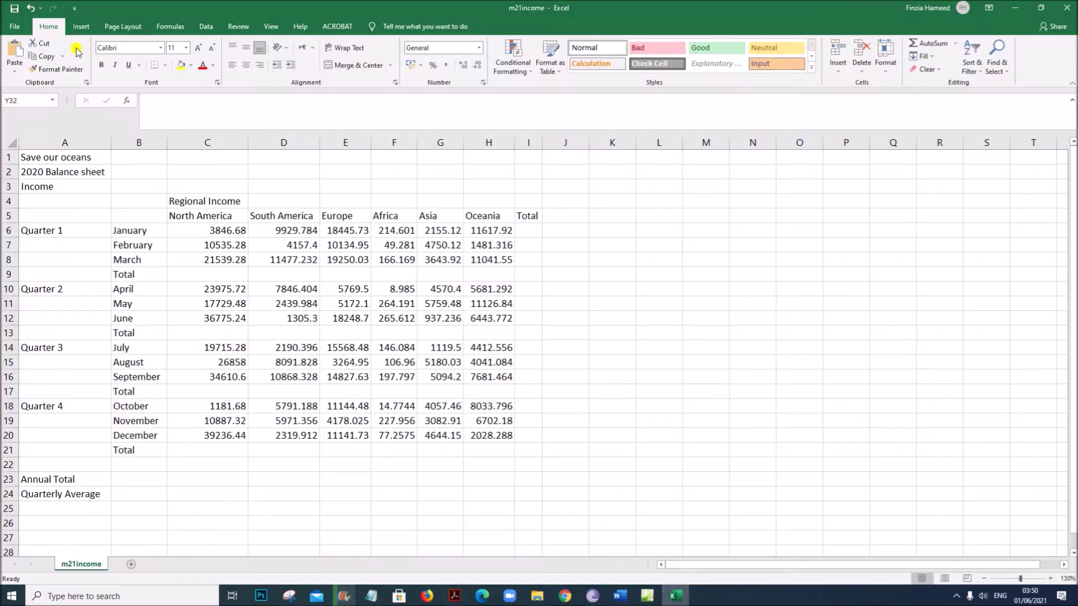
Add a header and footer to the sheet and select the centre footer section.
left_click(81, 26)
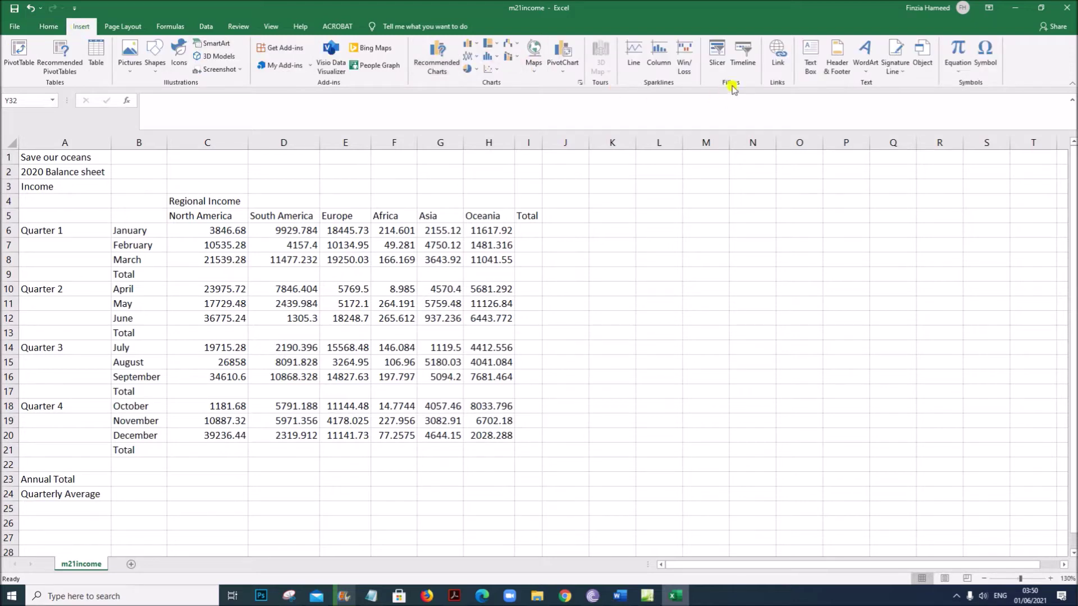
left_click(836, 58)
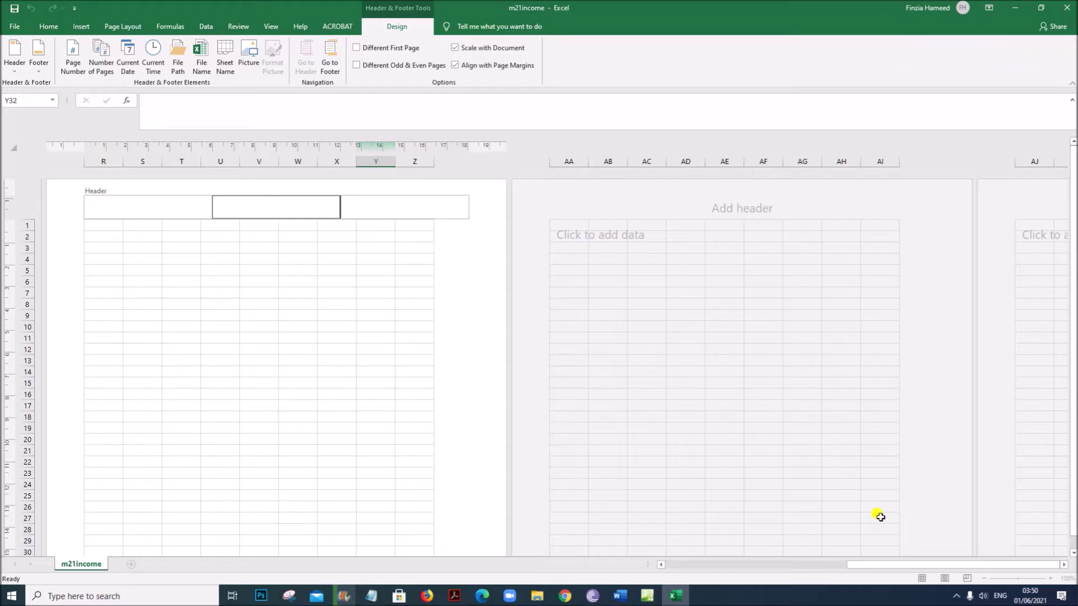
left_click_drag(1072, 466, 1072, 519)
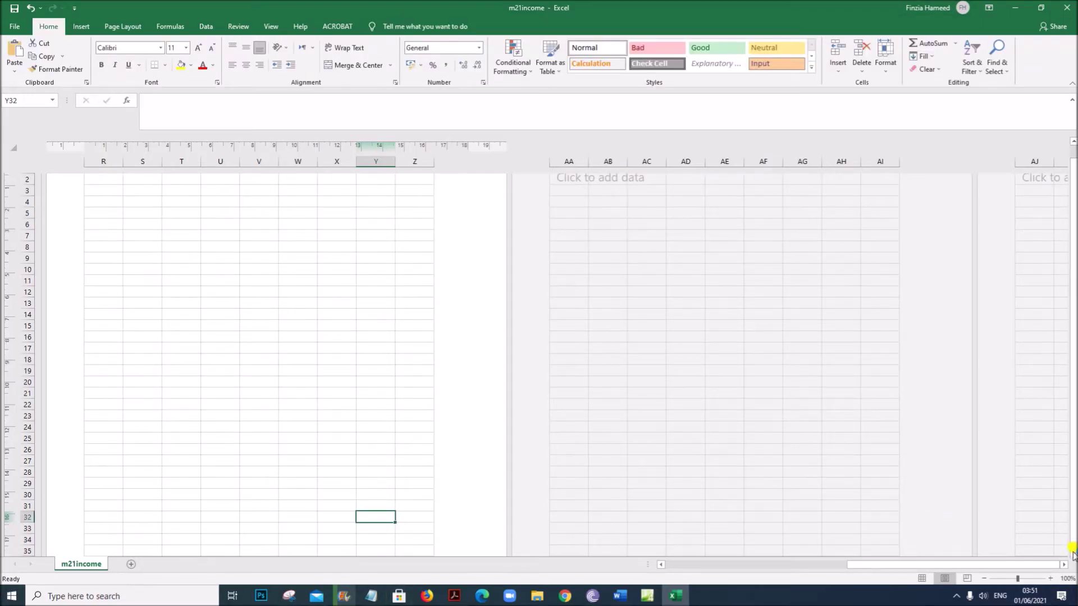
scroll(1072, 553, "down", 8)
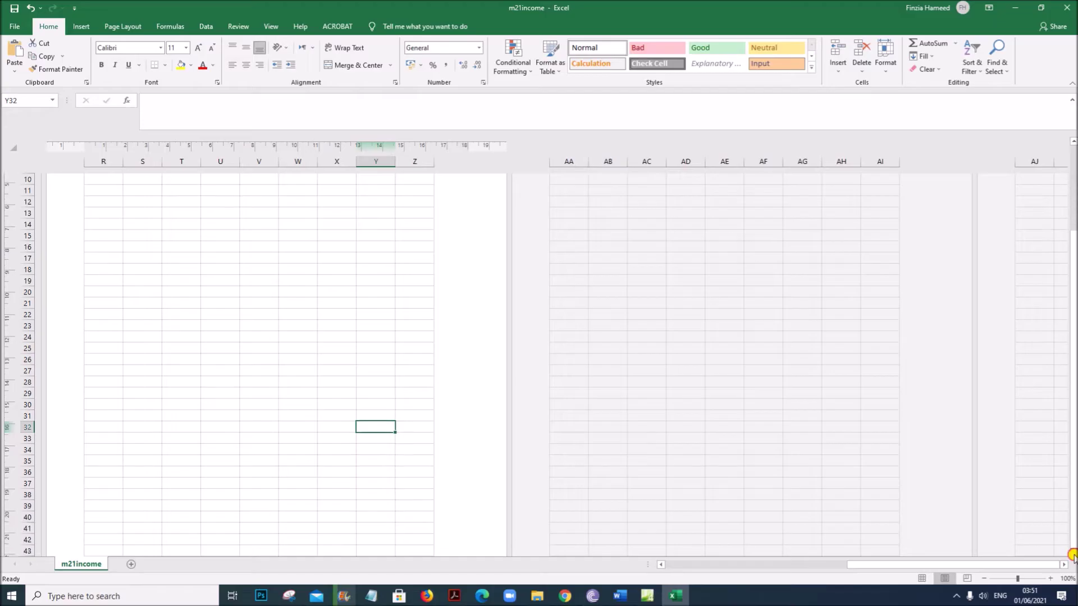
scroll(1072, 555, "down", 4)
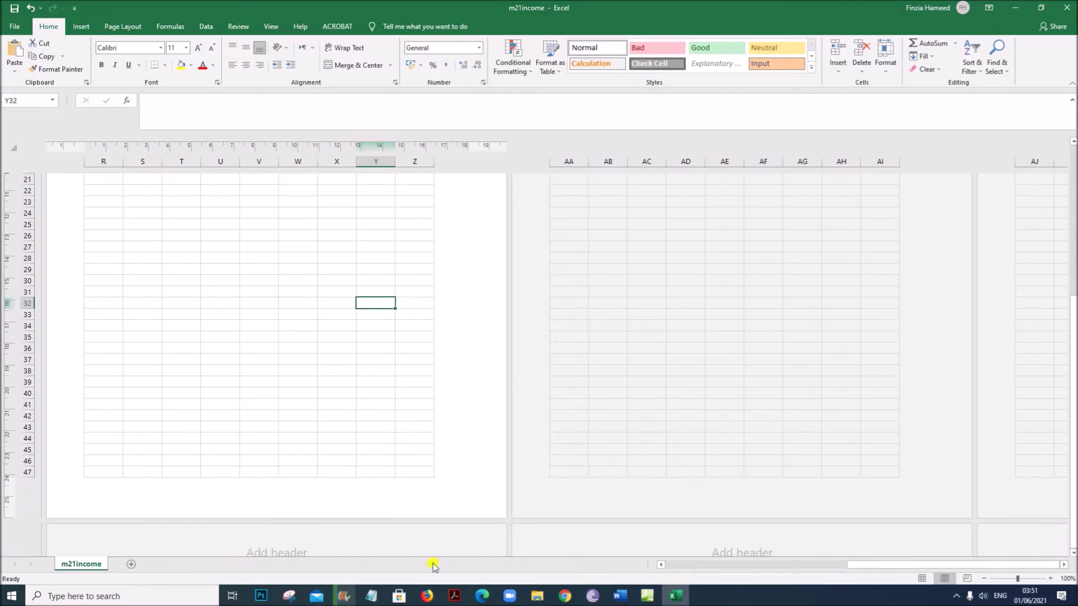
scroll(233, 438, "down", 1)
left_click(253, 434)
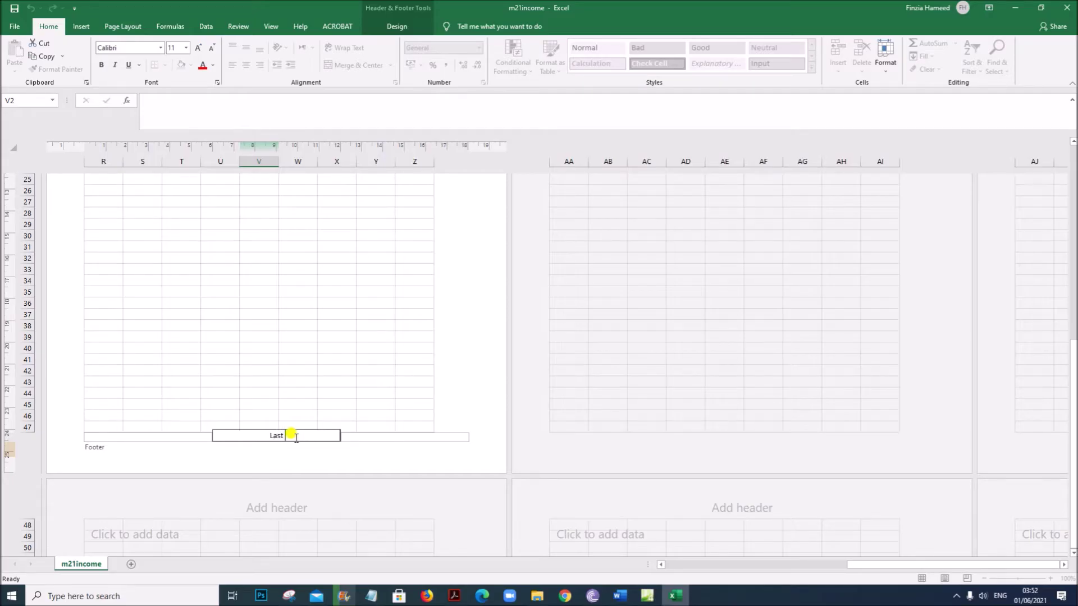
Enter 'Last edited by' with the name, centre number and candidate number in the centre footer.
left_click(455, 595)
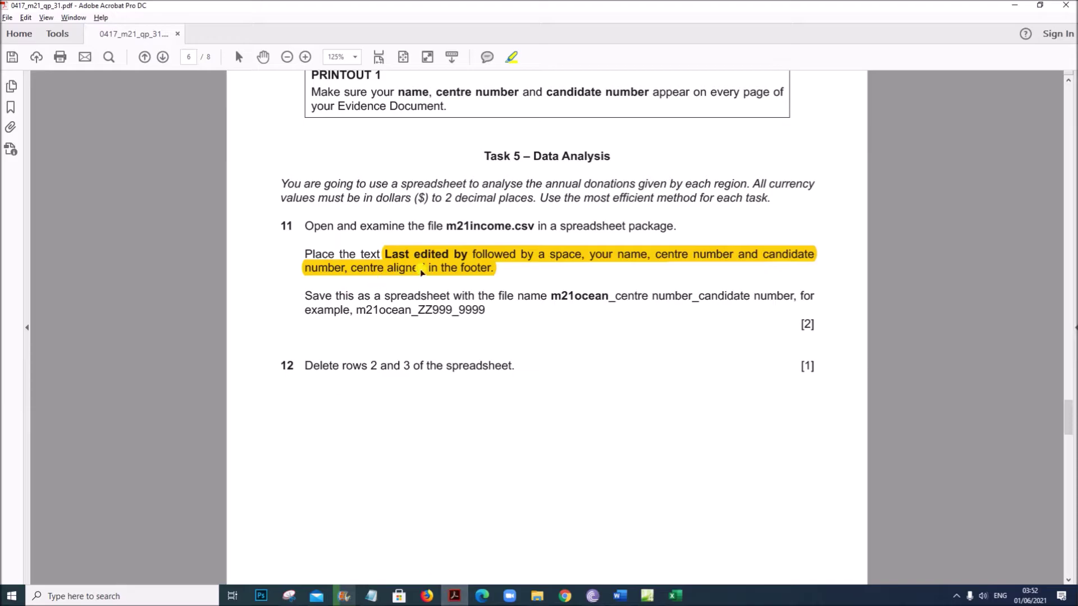
left_click(680, 595)
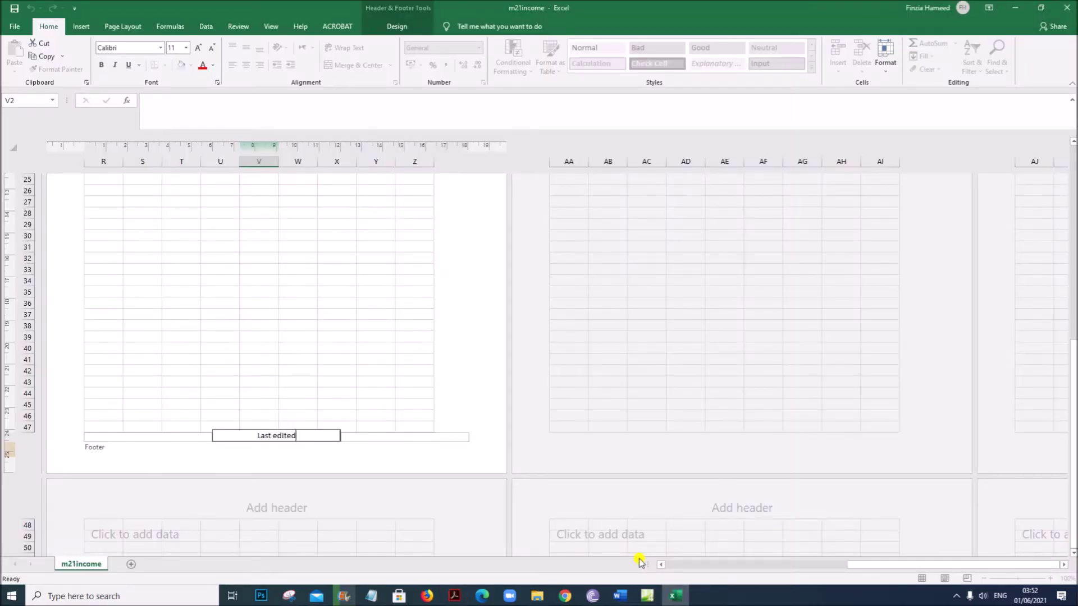
type("edited by Name,1234,ZZ123")
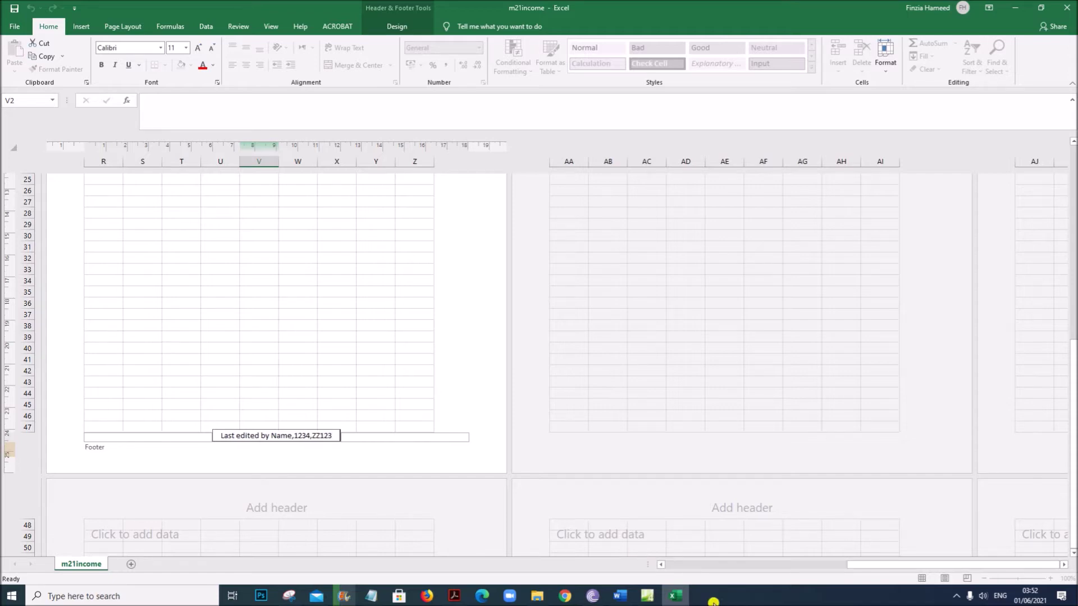
left_click(455, 595)
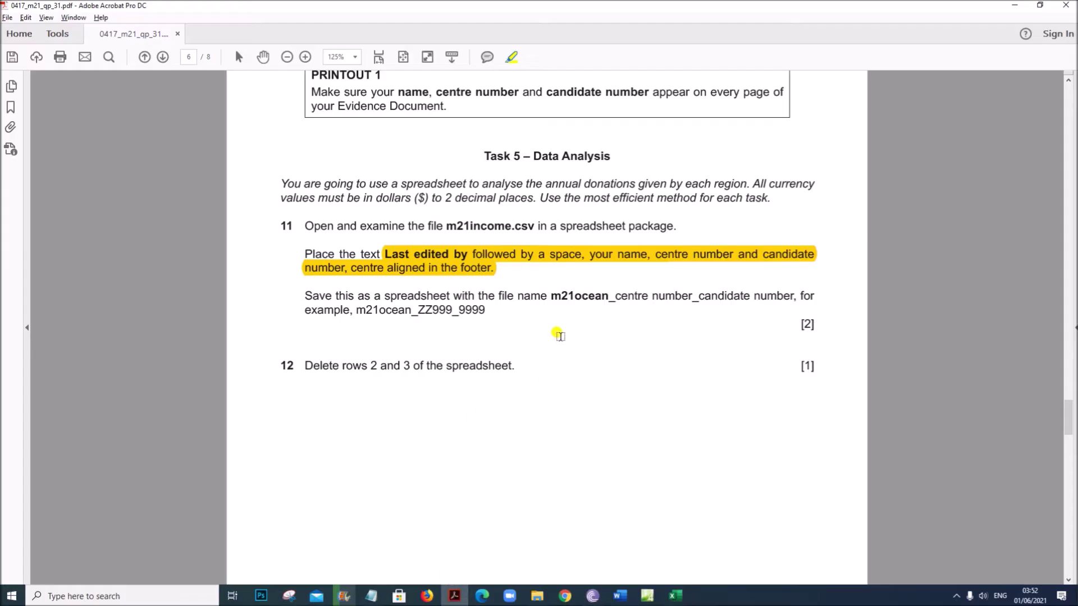
Highlight the m21ocean_ file name prefix in question 11, then return to the workbook.
scroll(545, 346, "down", 2)
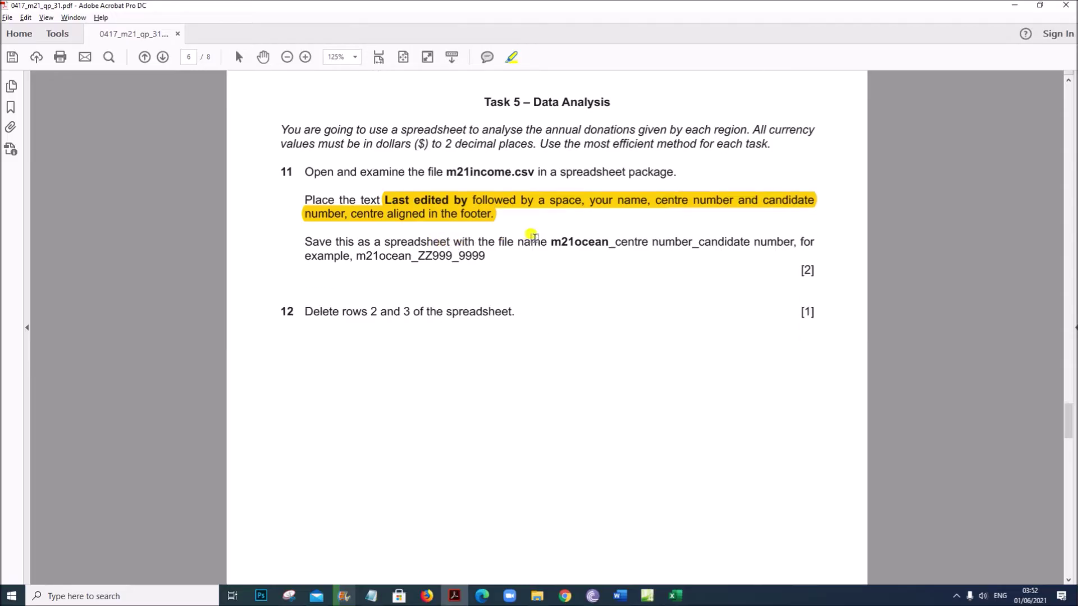
left_click_drag(549, 242, 620, 242)
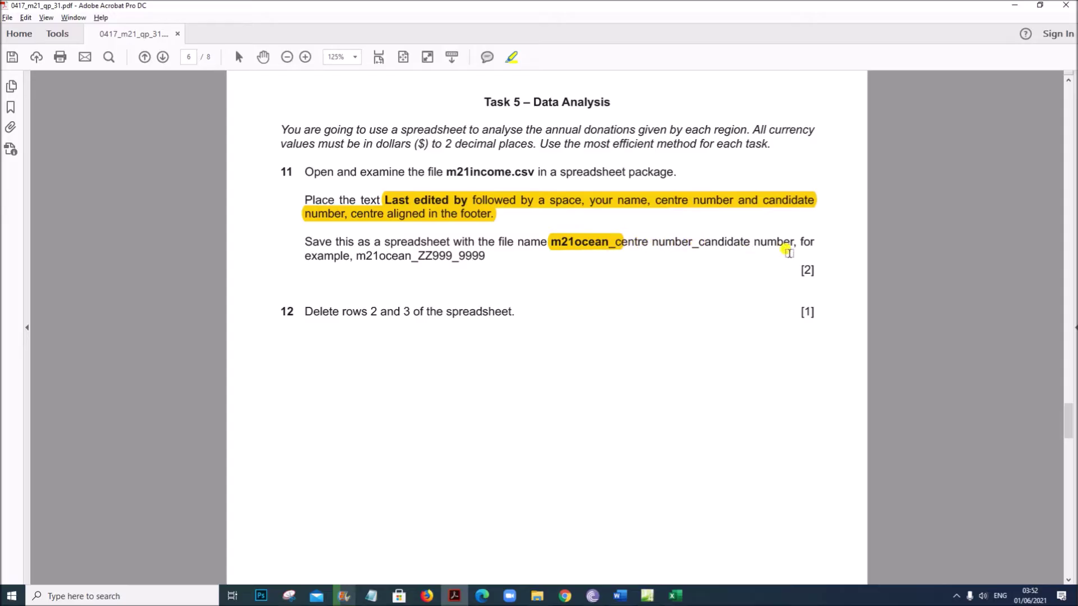
left_click(692, 599)
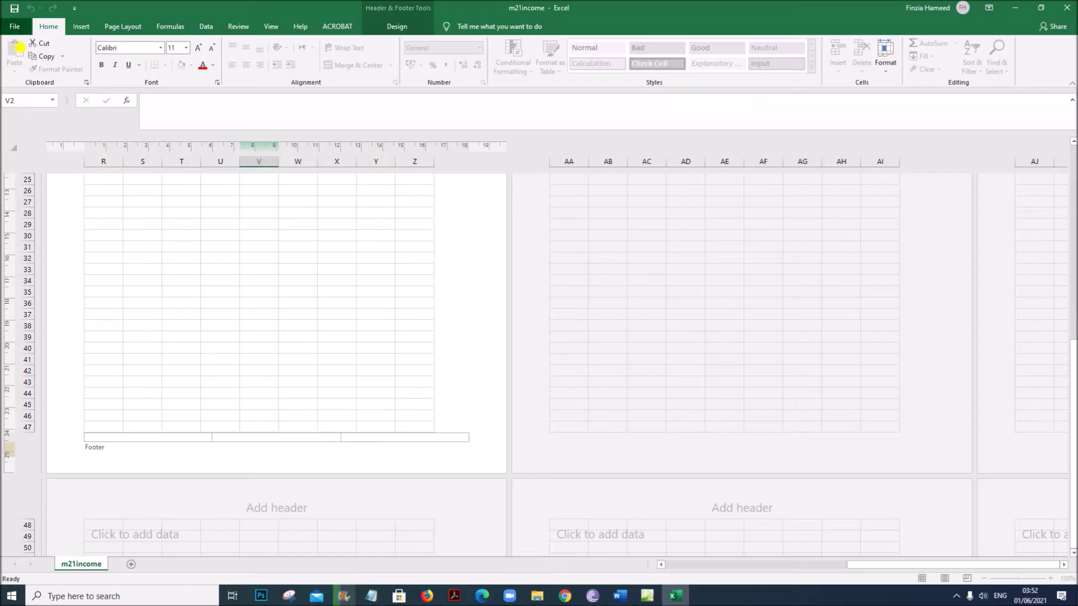
Save as Excel Workbook 'm21ocean_ZZ123_1234' in M21 P3, then switch to Normal view.
left_click(15, 26)
left_click(40, 181)
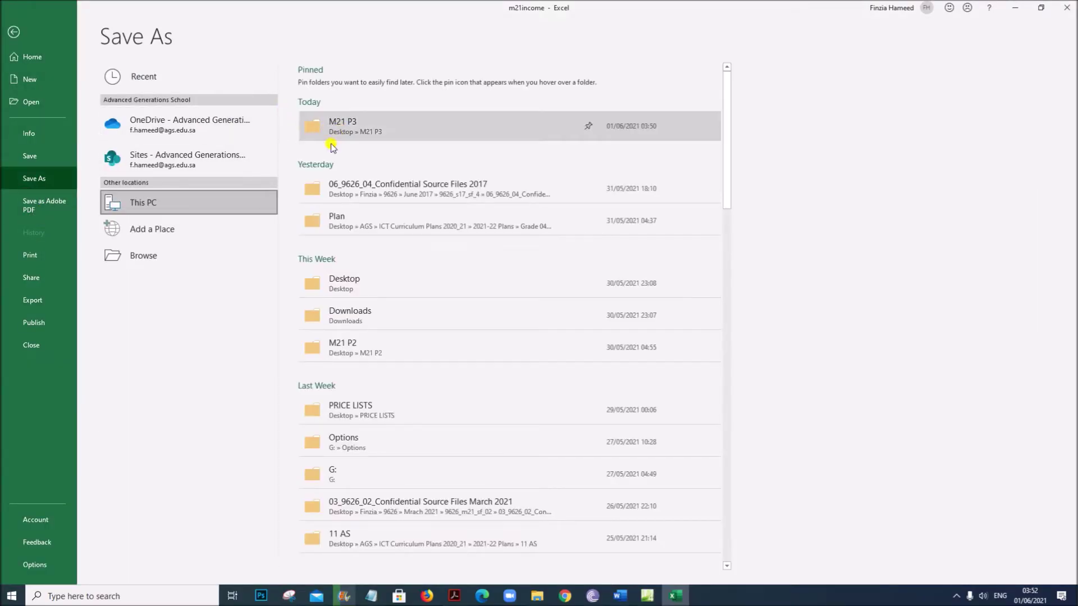
left_click(331, 145)
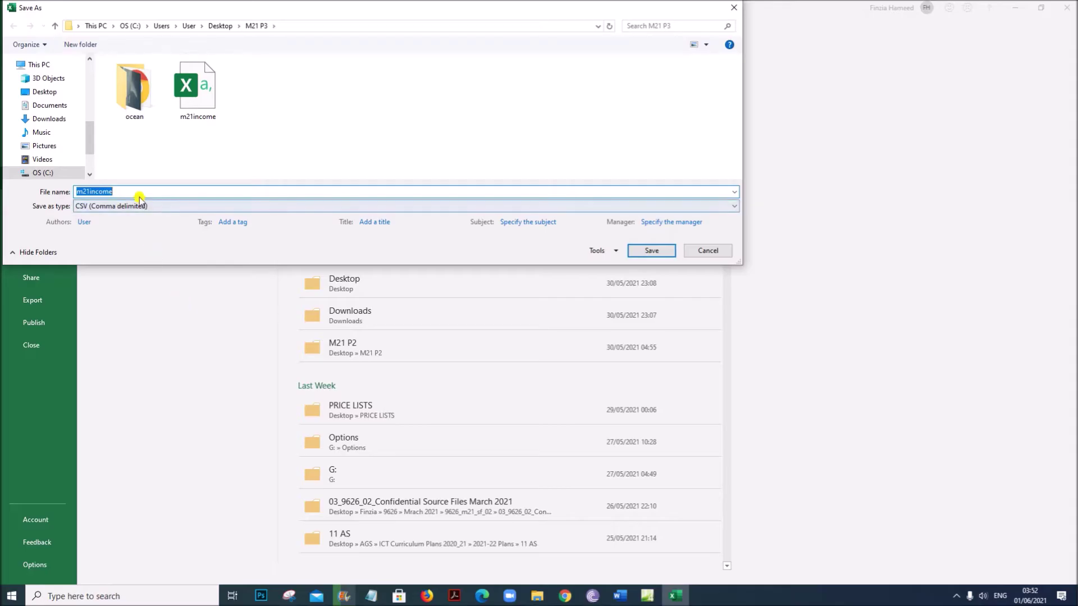
type("m")
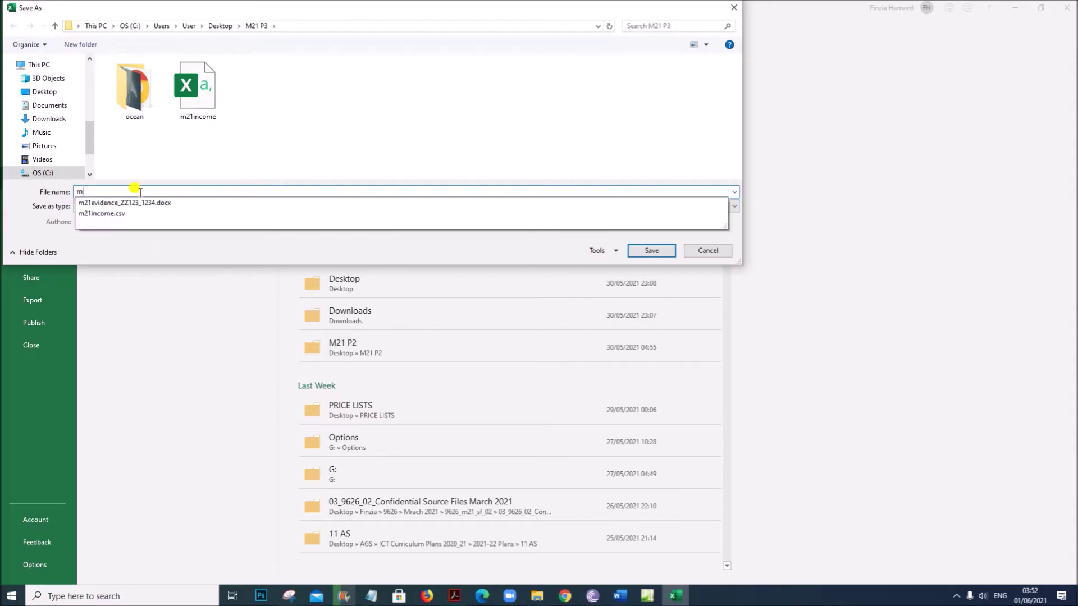
type("21ocean_ZZ123_1234")
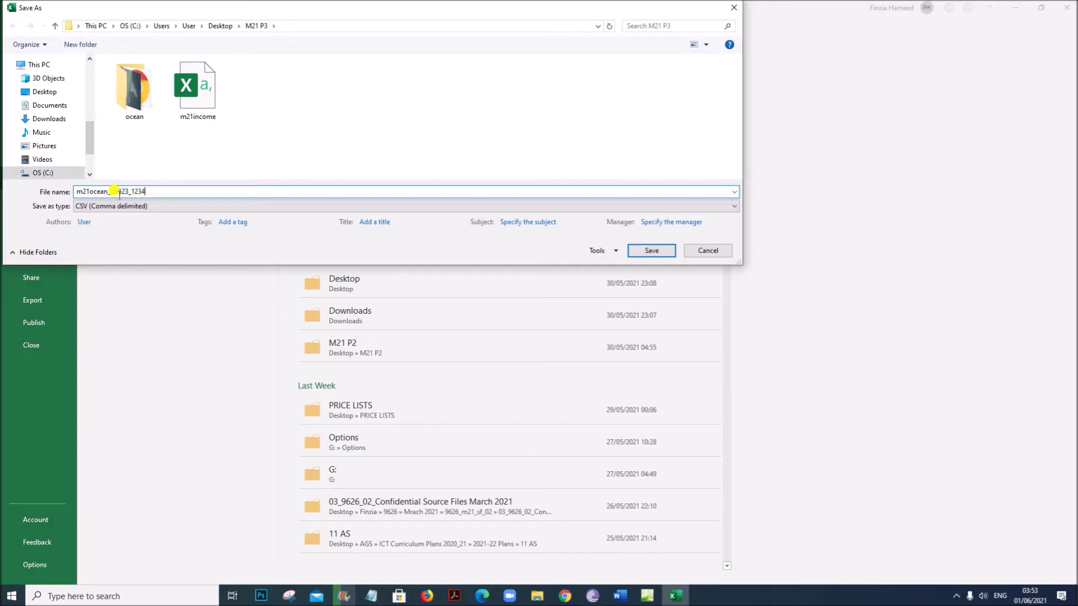
left_click(121, 207)
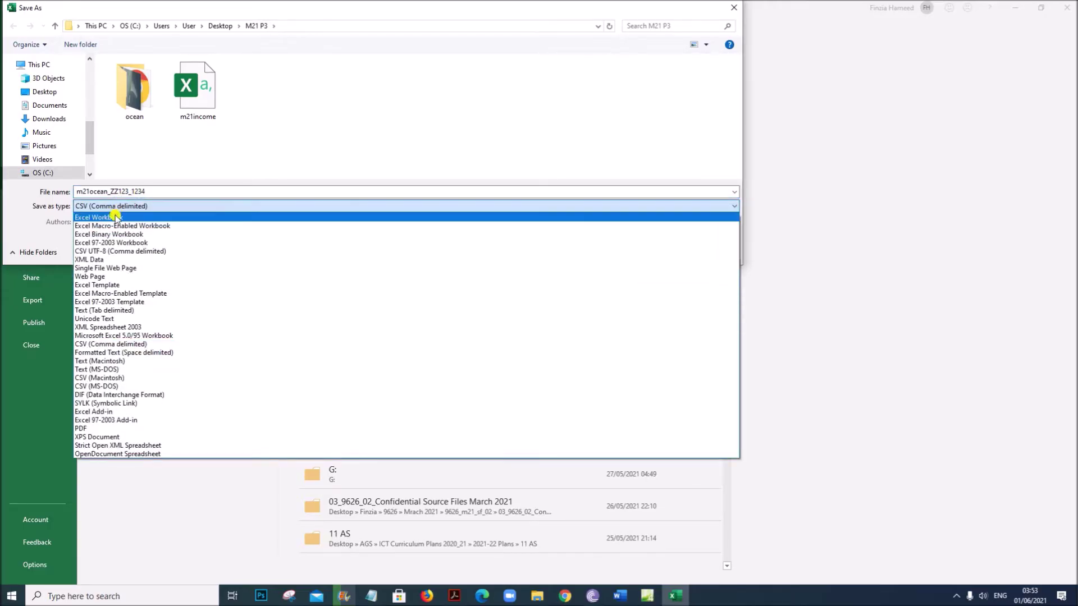
left_click(109, 218)
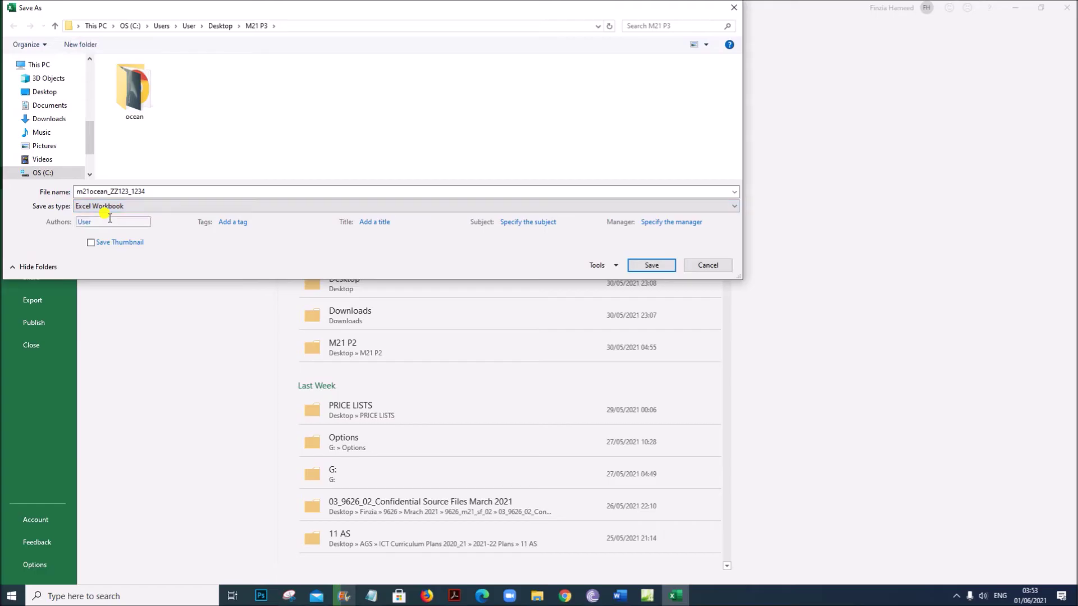
left_click(653, 265)
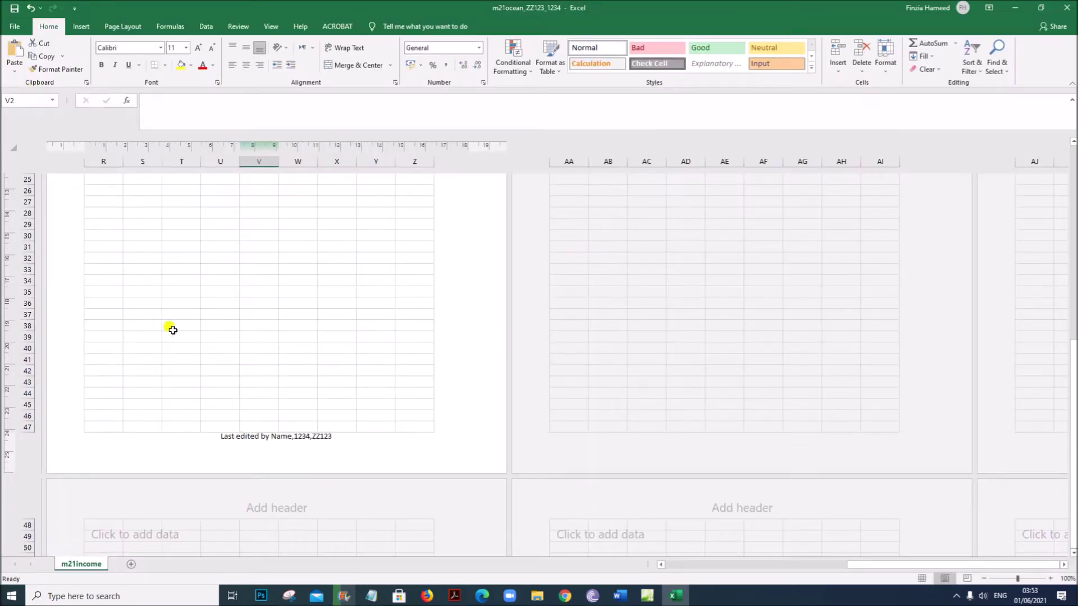
left_click(266, 27)
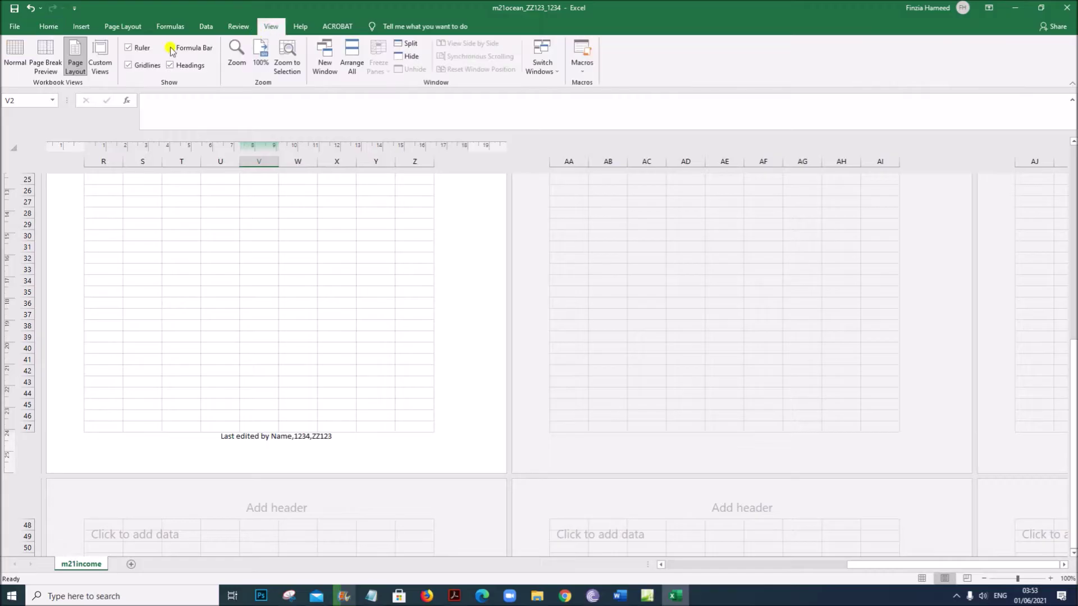
left_click(14, 56)
Highlight the 'delete rows 2 and 3' instruction in the question paper.
scroll(223, 308, "up", 1)
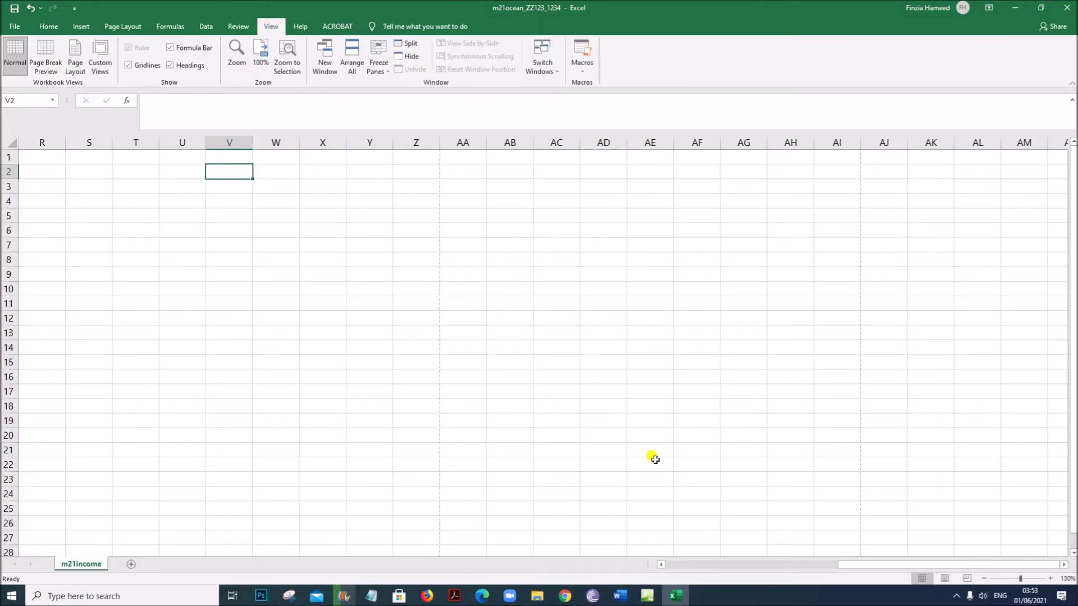
left_click_drag(847, 565, 651, 567)
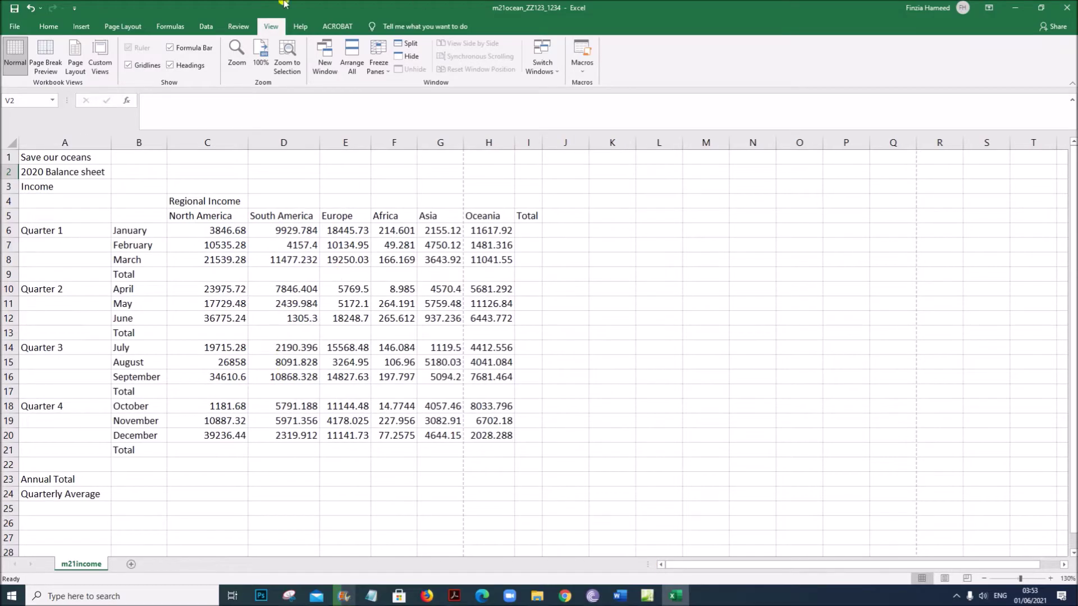
left_click(454, 595)
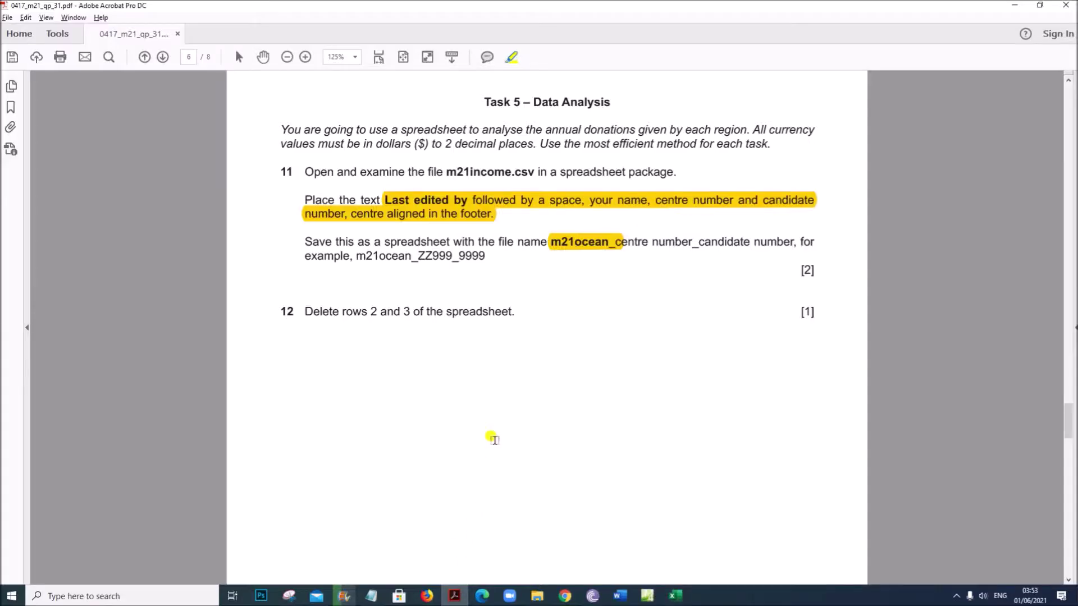
left_click_drag(303, 309, 515, 311)
left_click(657, 587)
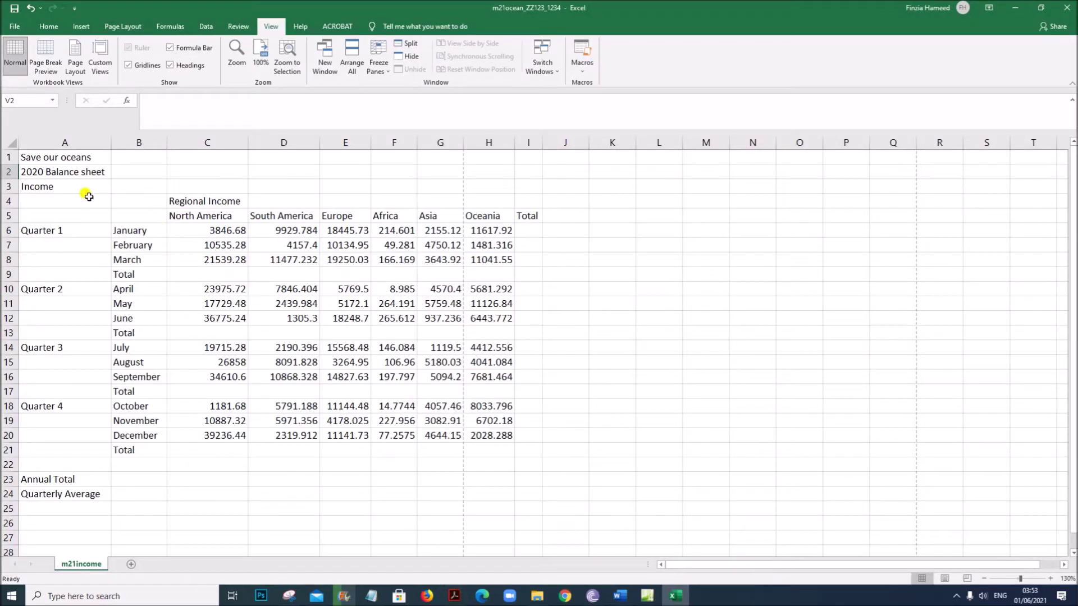
Delete rows 2 and 3 from the sheet and return to the question paper.
left_click_drag(2, 172, 3, 187)
right_click(5, 175)
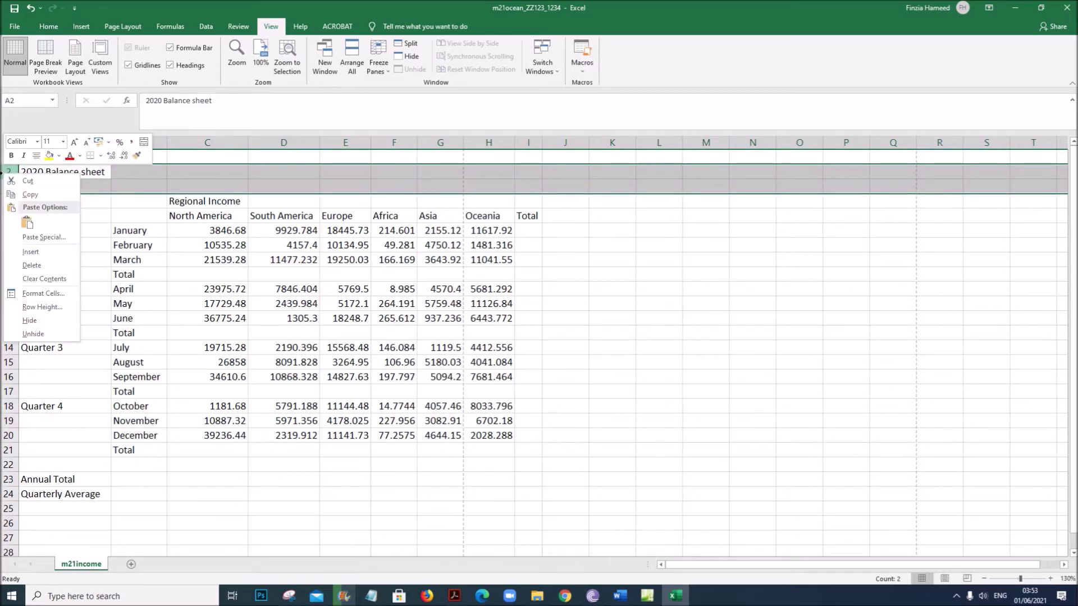
left_click(33, 265)
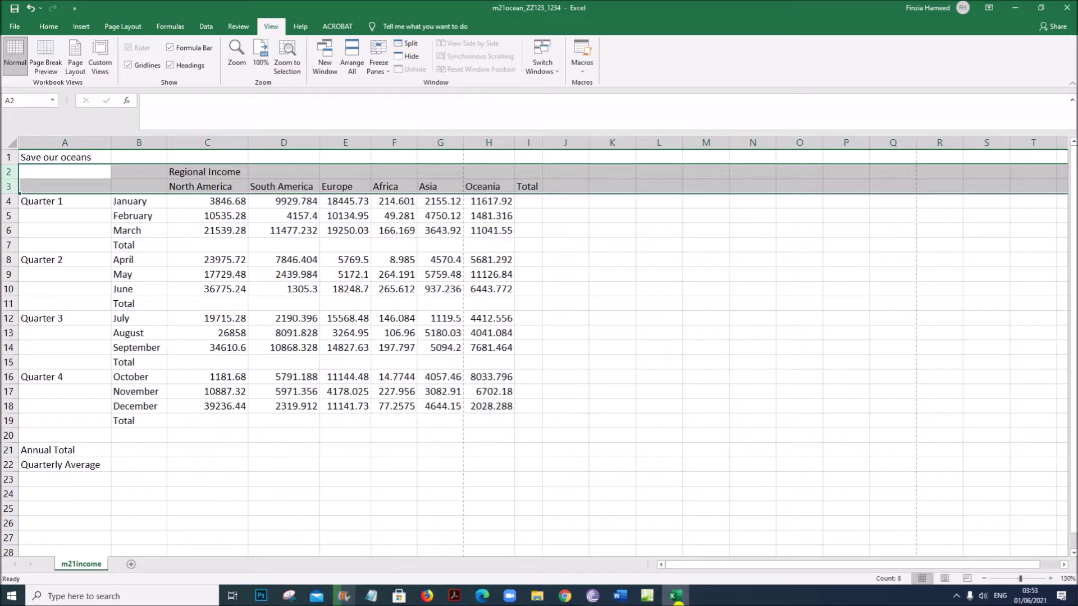
left_click(454, 595)
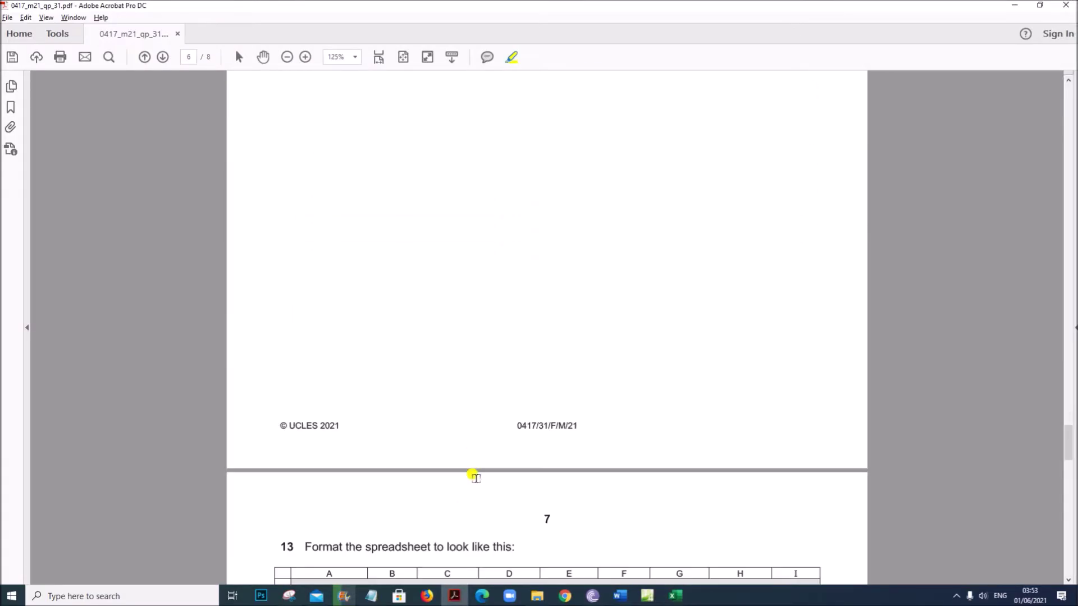
Snip the page 7 Save our oceans target table and select cell P9 in Excel.
scroll(476, 478, "down", 10)
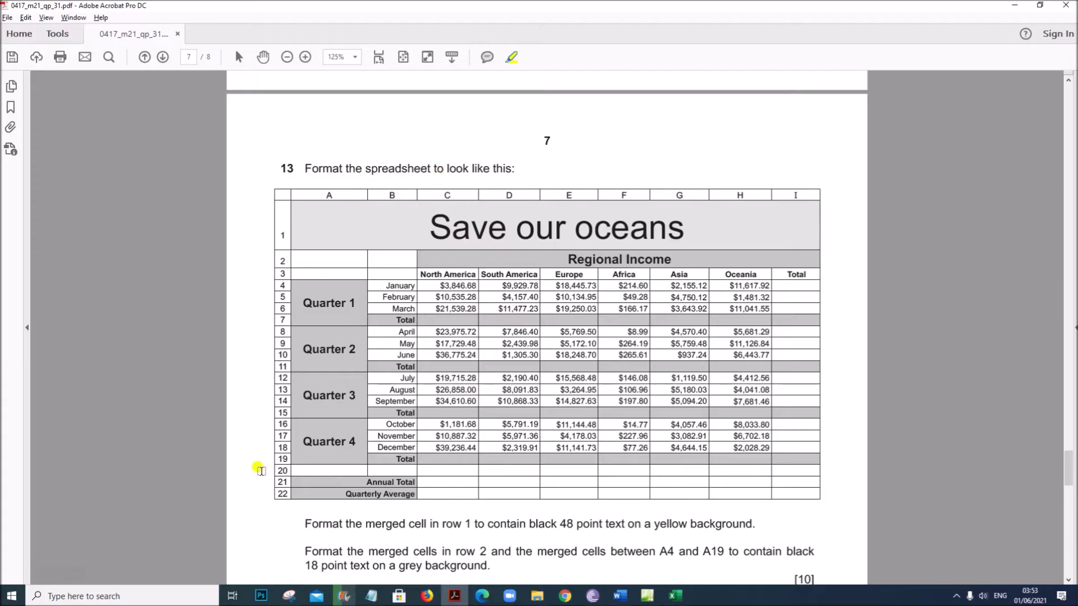
left_click(289, 595)
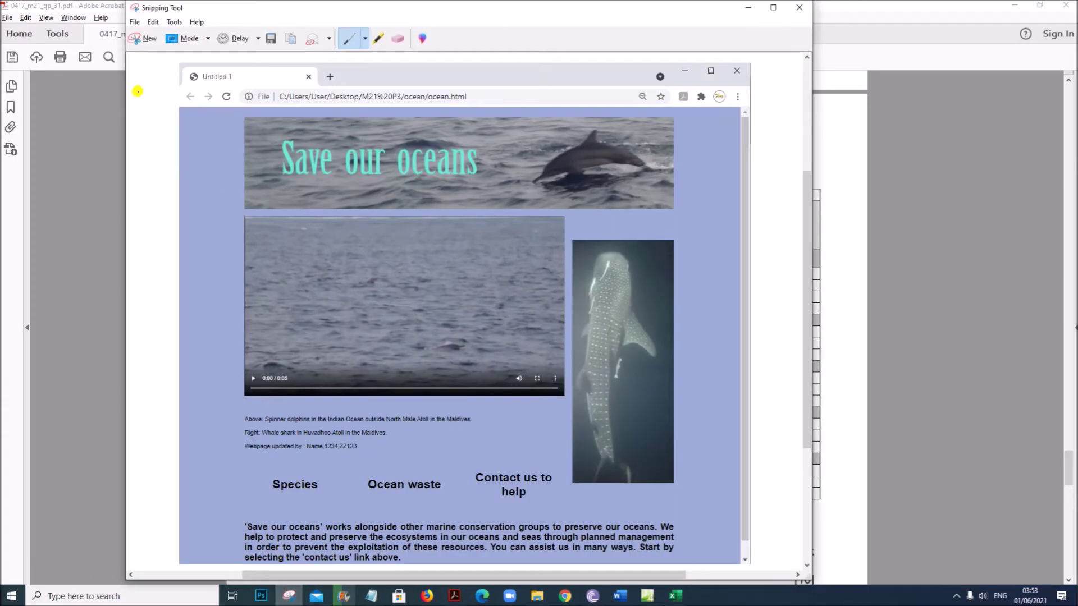
left_click(140, 38)
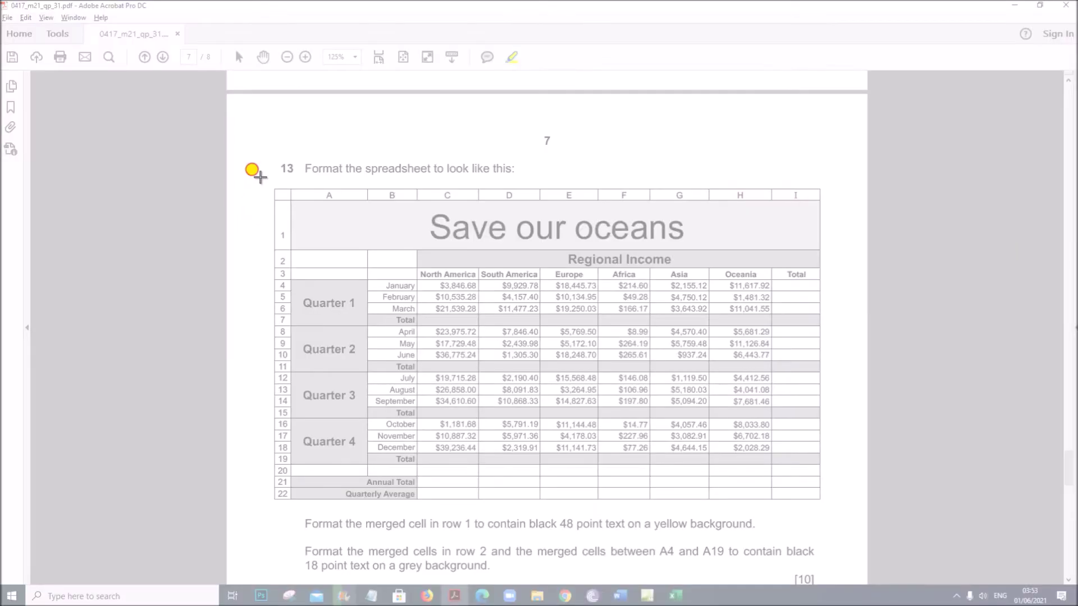
left_click_drag(260, 178, 822, 506)
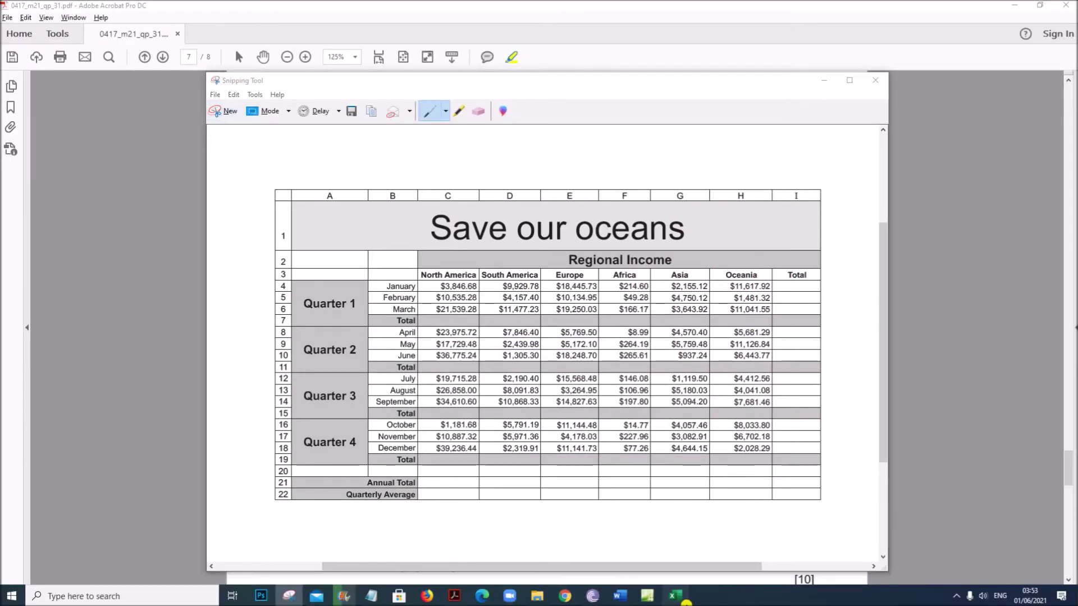
left_click(675, 596)
left_click(862, 278)
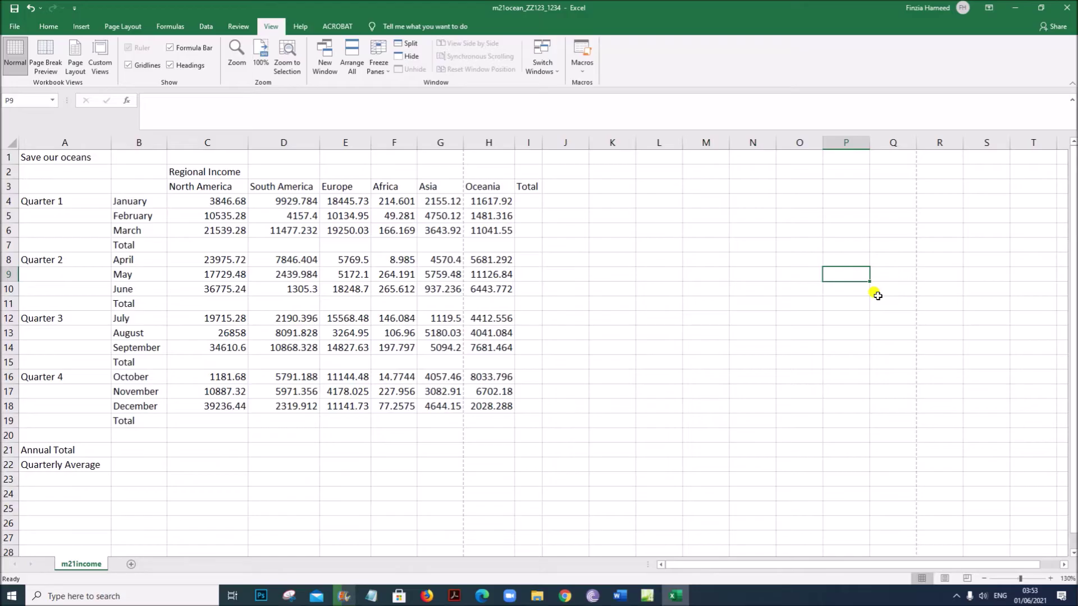
Paste the snipped table picture and highlight question 13's row-1 formatting instruction.
key("ctrl+v")
left_click_drag(829, 332, 649, 249)
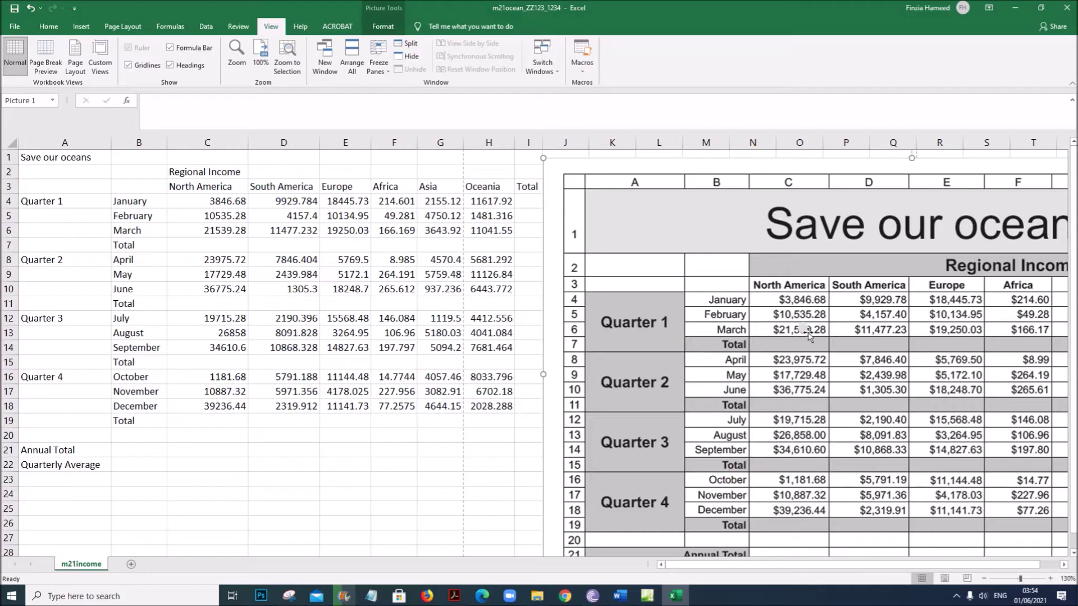
left_click(454, 595)
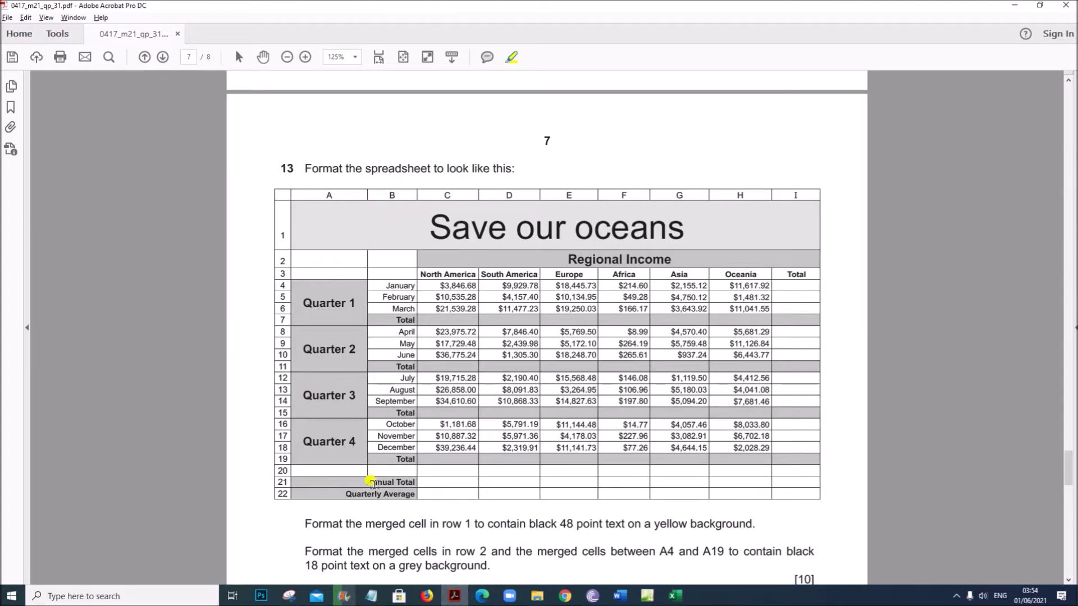
scroll(371, 482, "down", 3)
left_click_drag(303, 415, 756, 415)
mouse_move(678, 600)
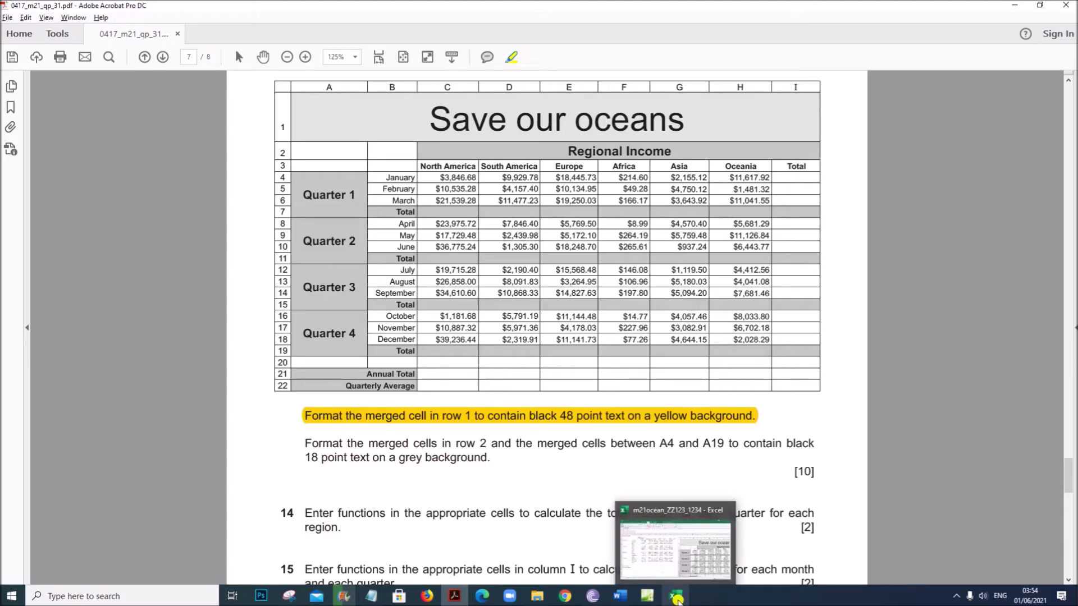
left_click(677, 600)
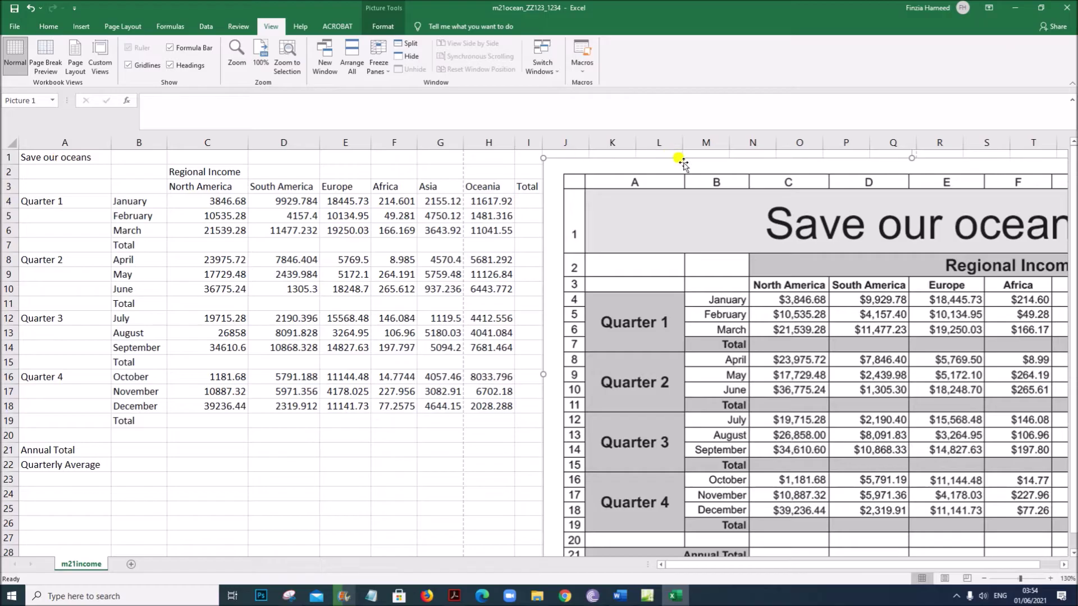
Position the picture beside the data near column H and select cells A1 to I1.
left_click_drag(685, 163, 626, 168)
left_click_drag(484, 162, 533, 209)
key("ctrl+z")
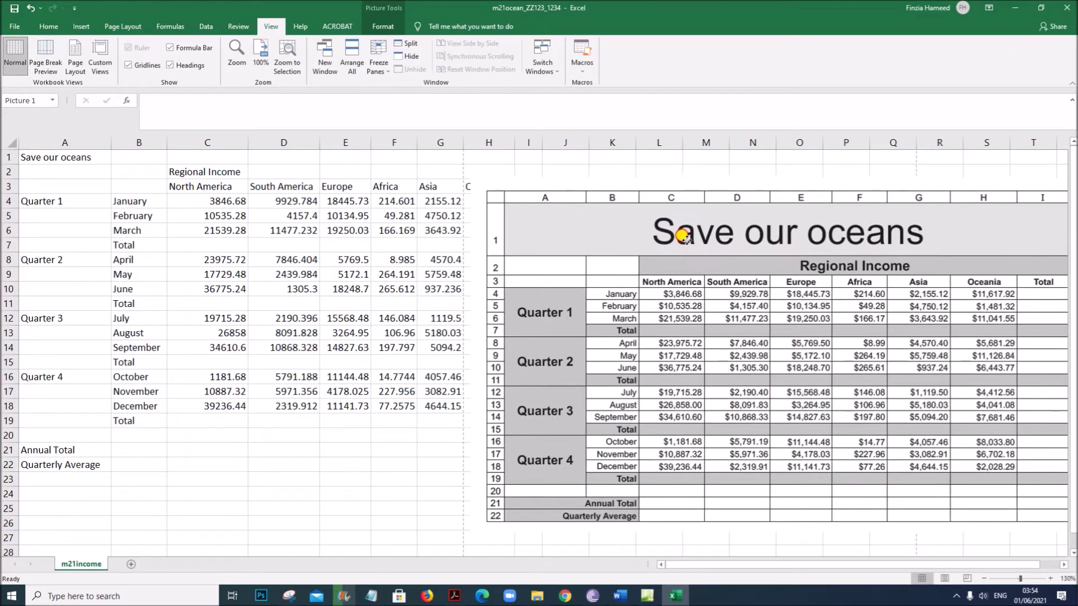
left_click_drag(664, 230, 683, 232)
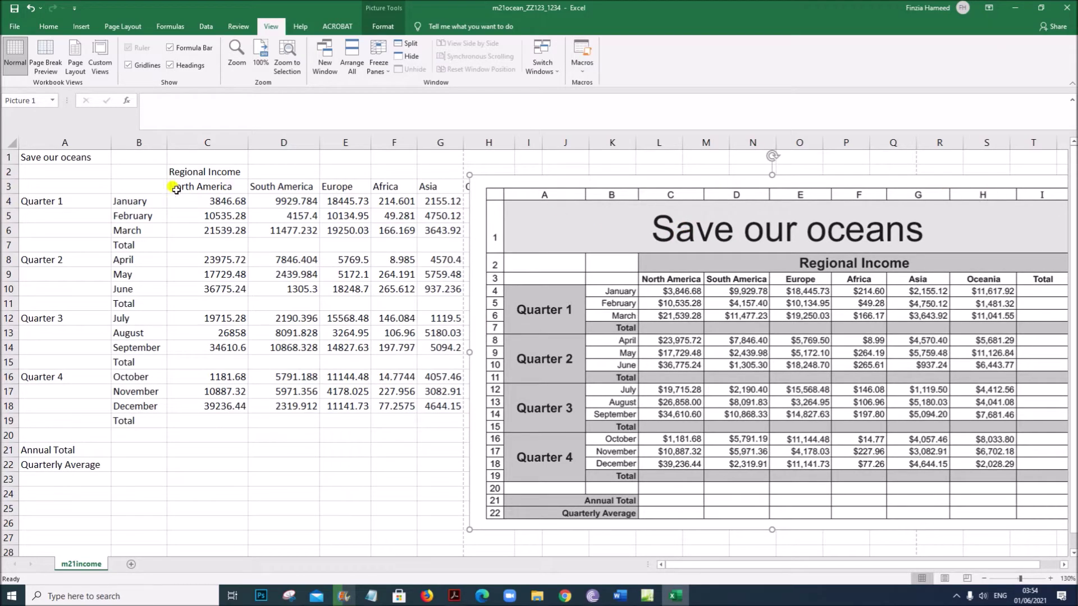
left_click_drag(88, 157, 521, 157)
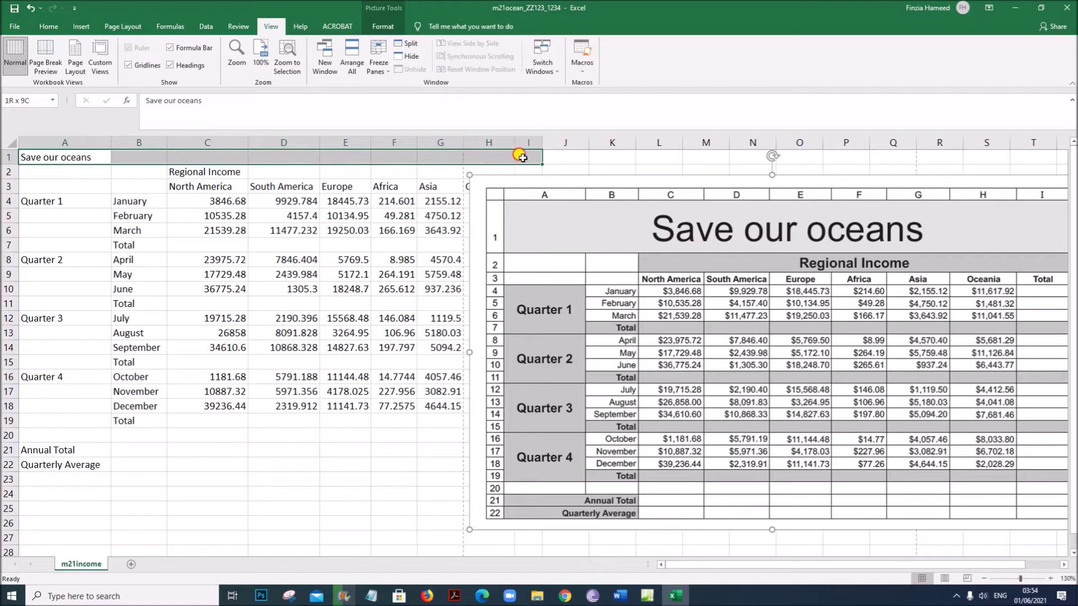
Merge and centre A1:I1, then format the title Arial 48 point on yellow fill.
left_click(48, 26)
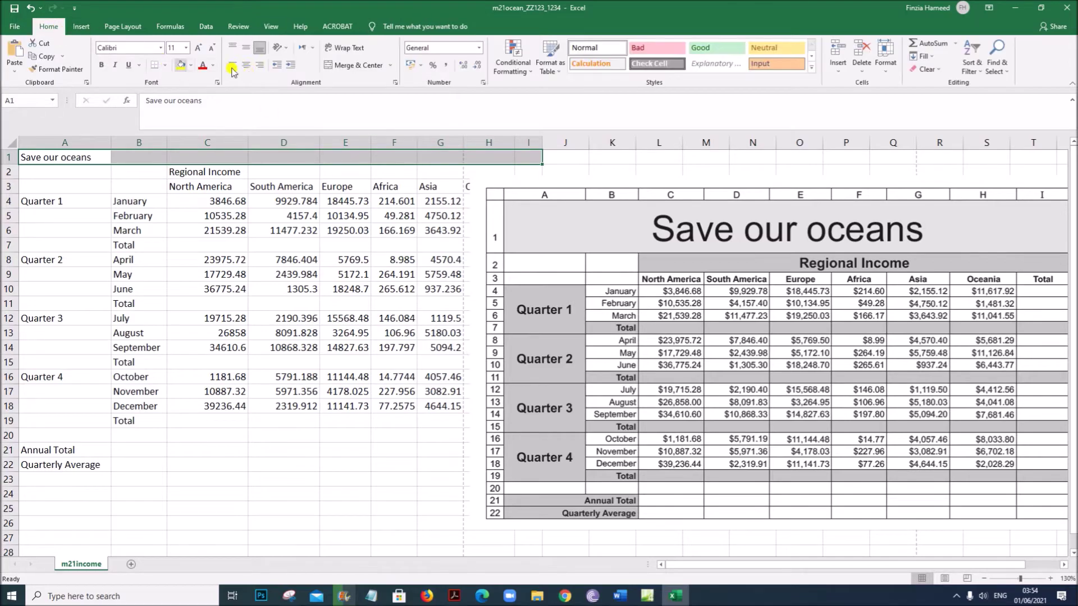
left_click(349, 66)
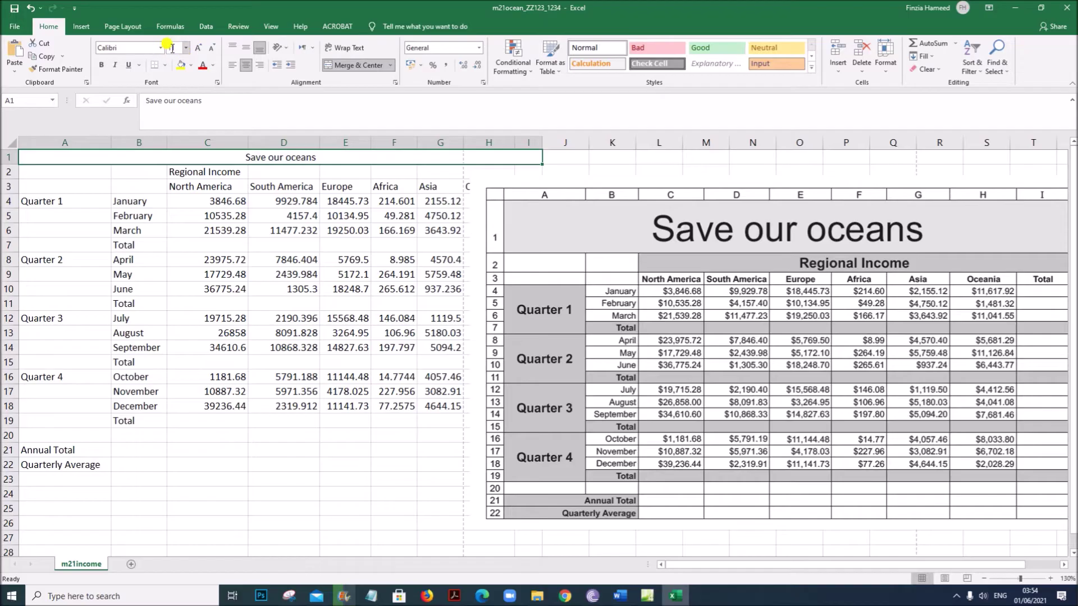
left_click(138, 50)
type("A")
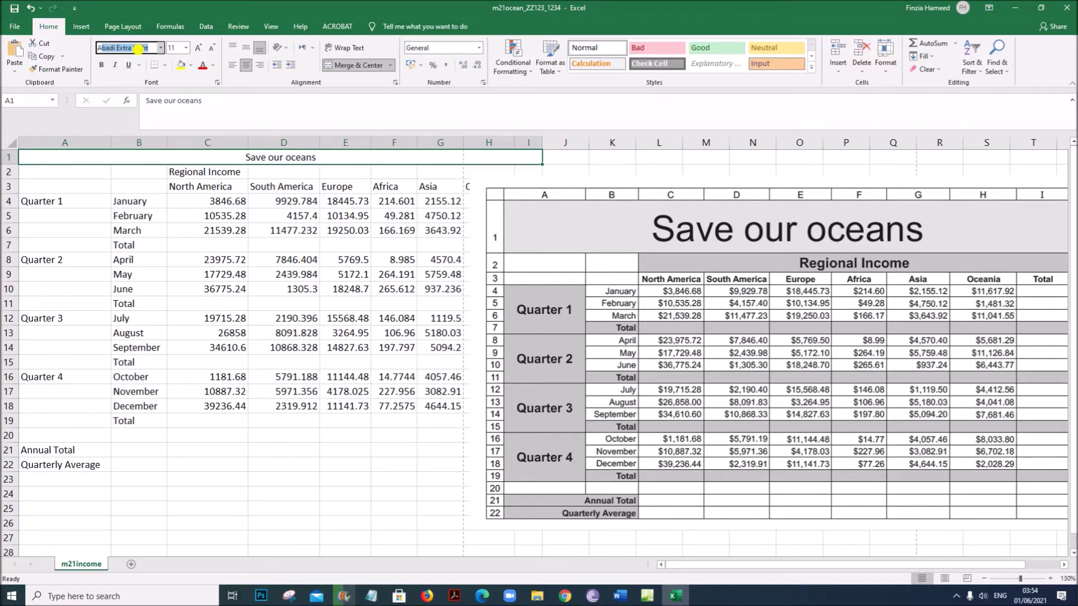
type("rial")
key("Return")
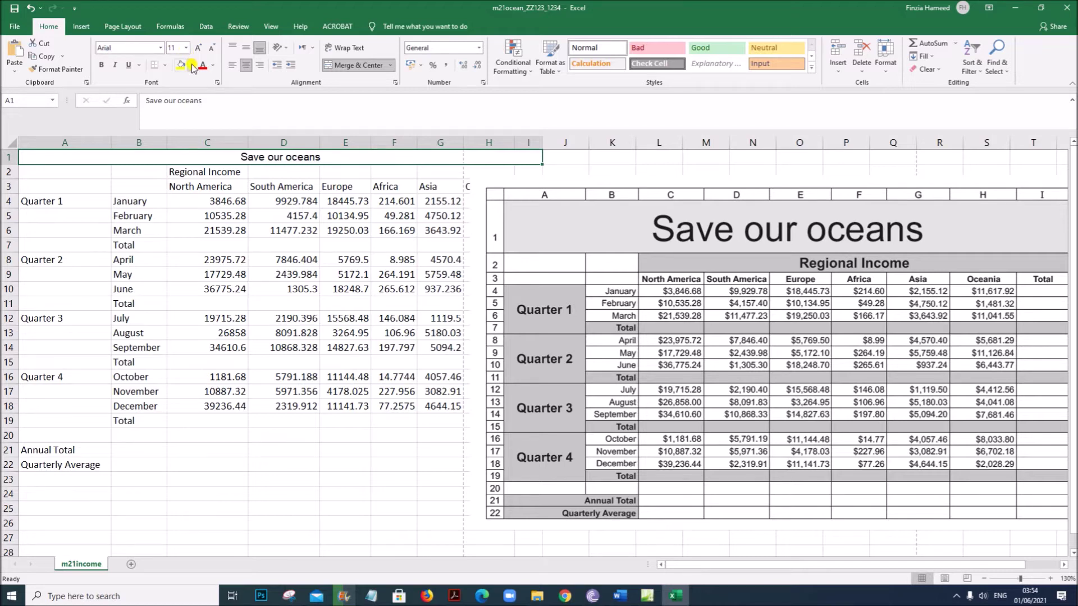
left_click(186, 48)
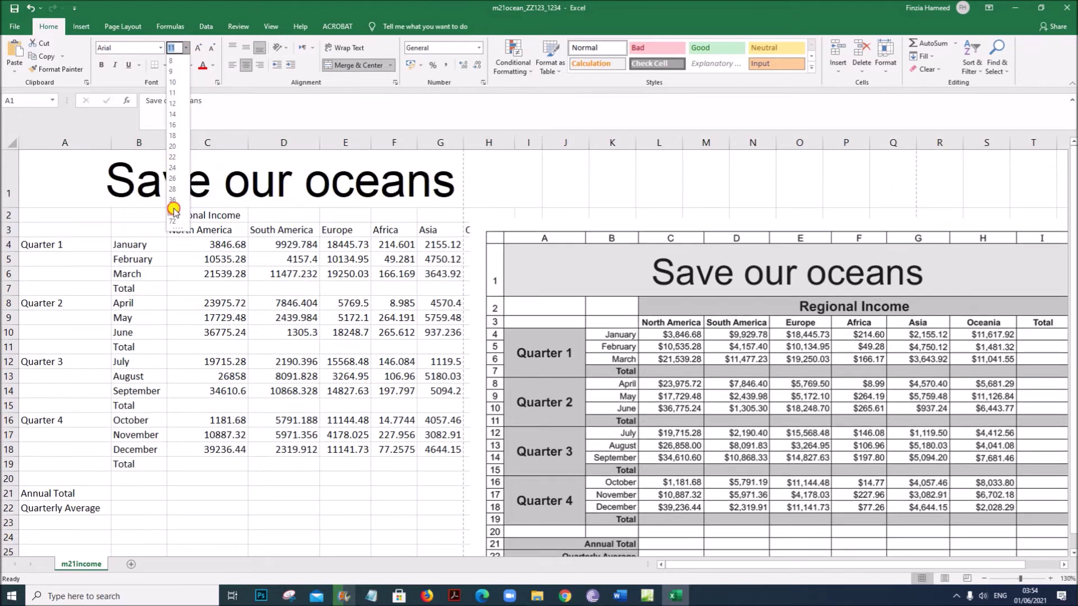
left_click(174, 211)
left_click(180, 66)
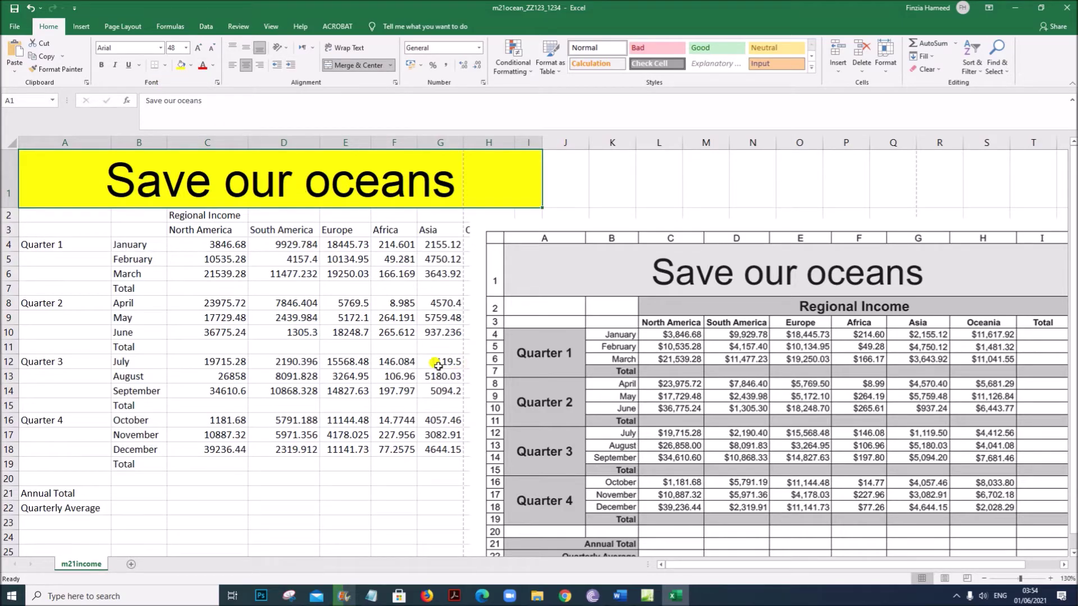
left_click(455, 595)
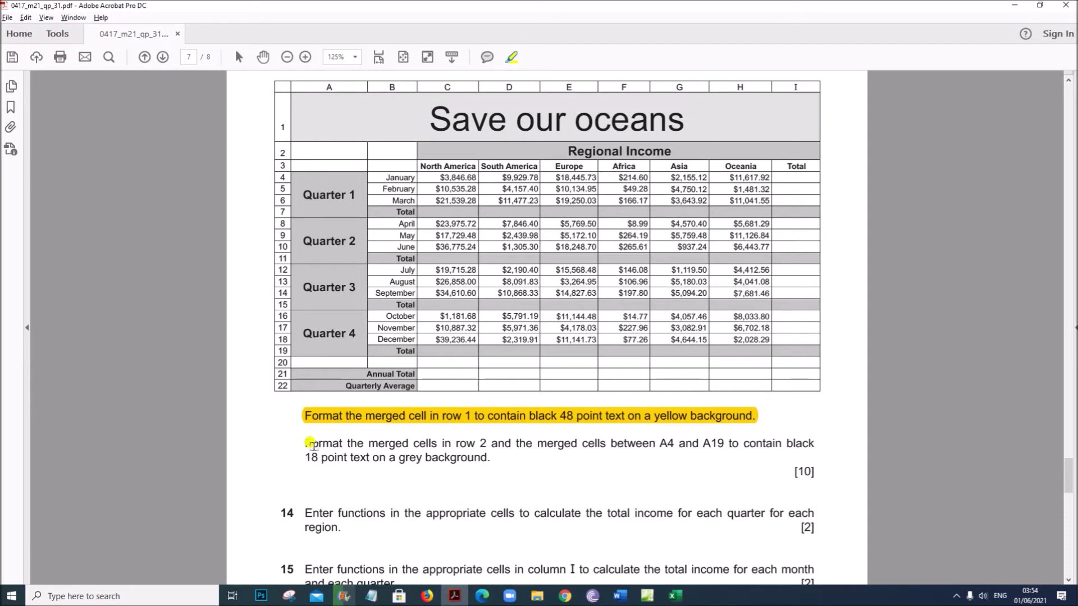
Highlight the row 2 and A4–A19 grey 18-point formatting instruction, then go back to Excel.
left_click_drag(305, 442, 486, 449)
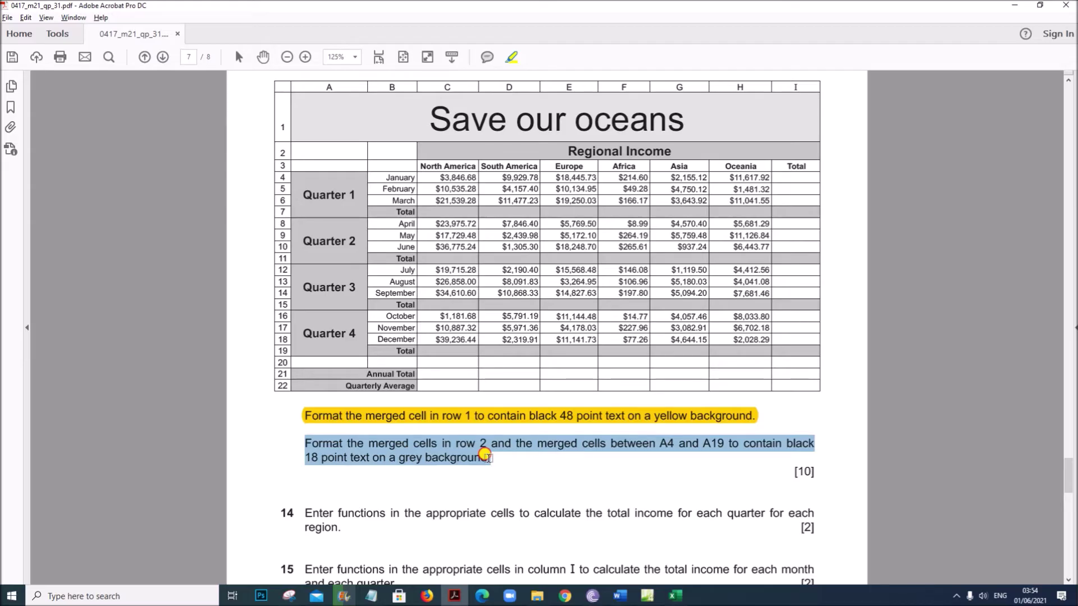
left_click_drag(486, 458, 486, 458)
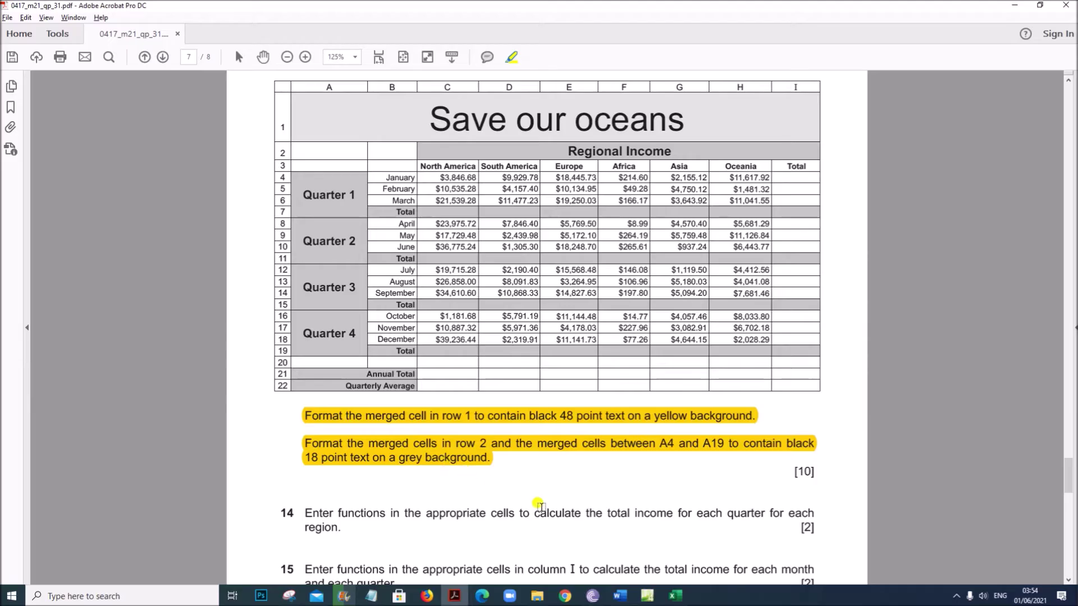
left_click(676, 596)
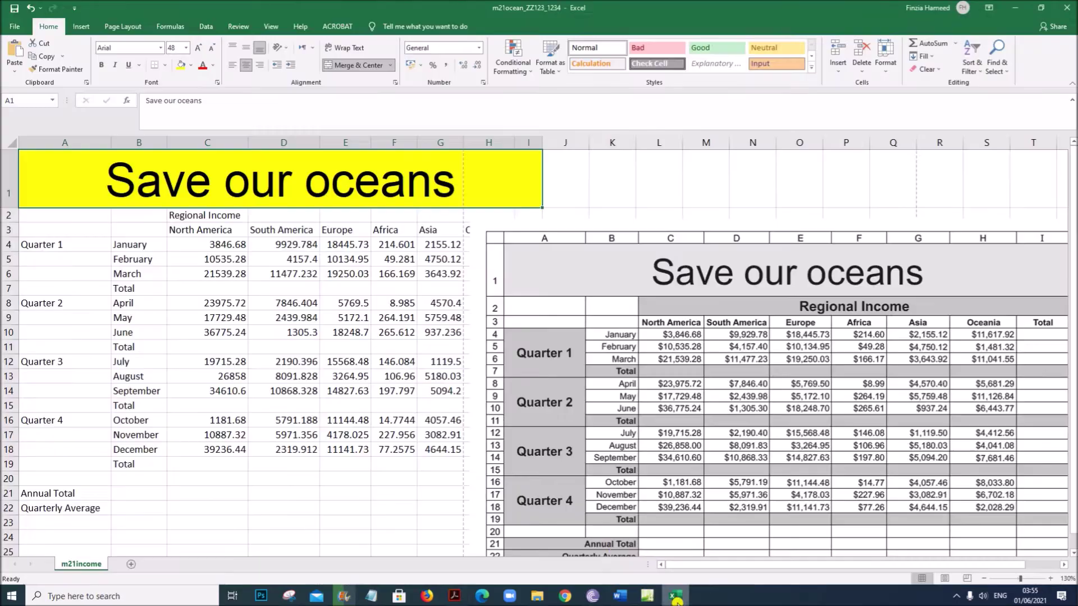
Merge and centre the Regional Income heading over C2:G2 in 18-point Arial with grey fill.
left_click(214, 220)
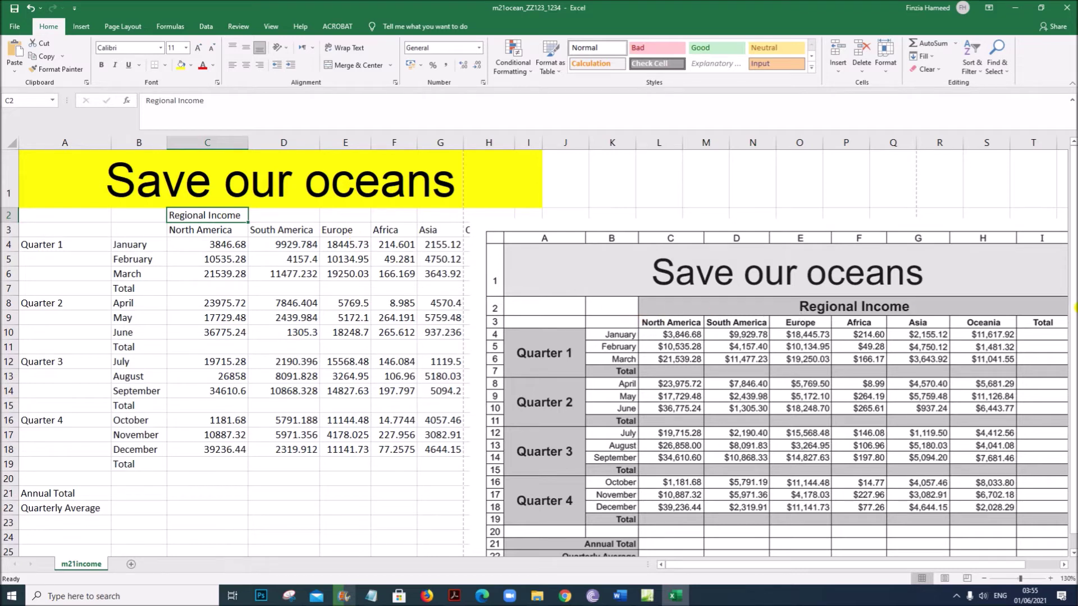
left_click_drag(192, 217, 434, 215)
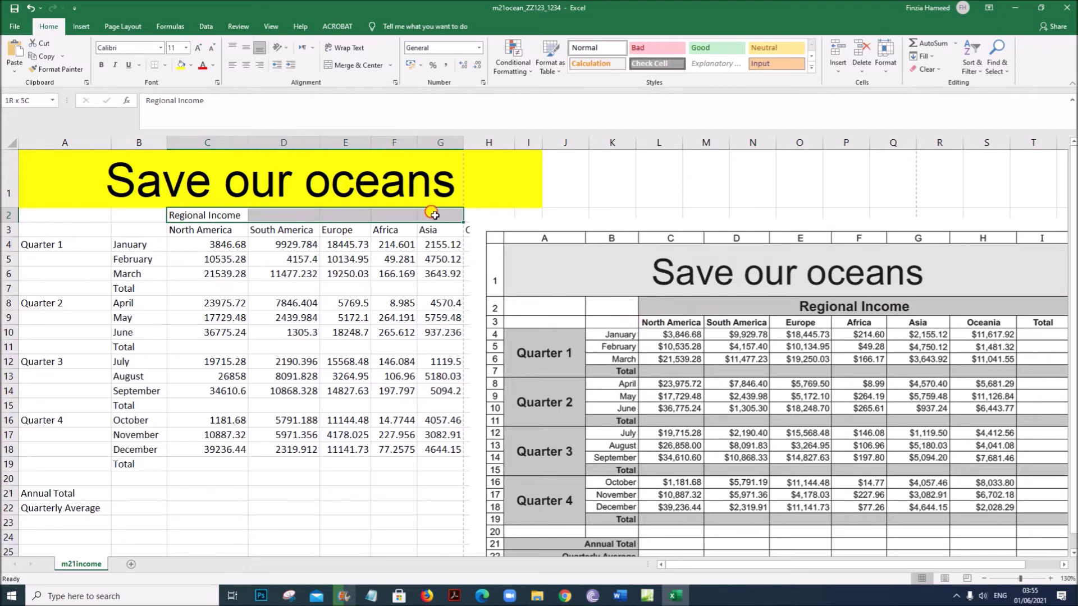
left_click(336, 66)
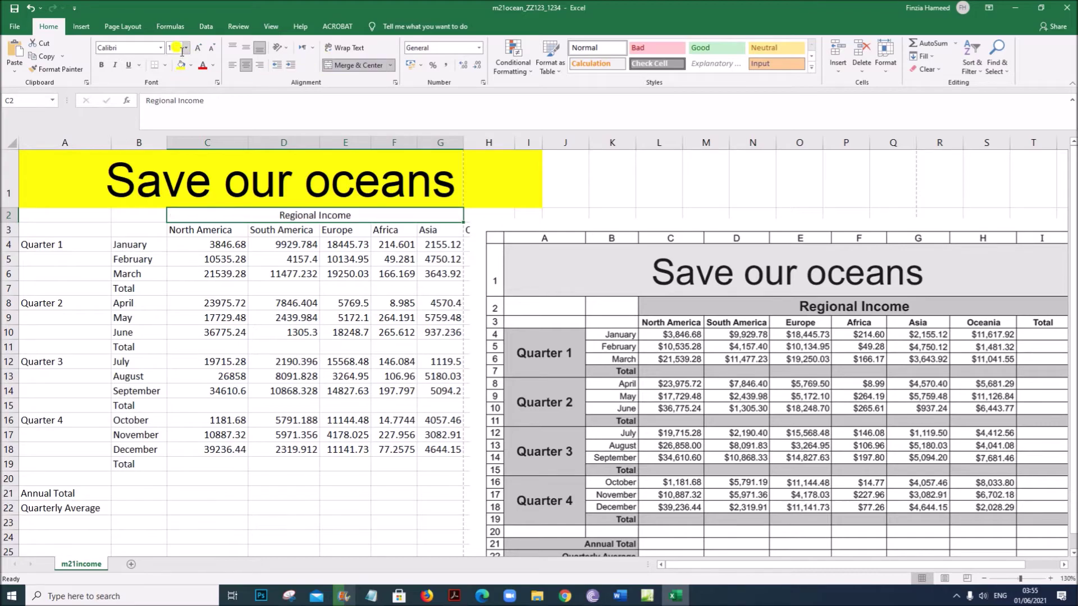
left_click(140, 47)
type("a")
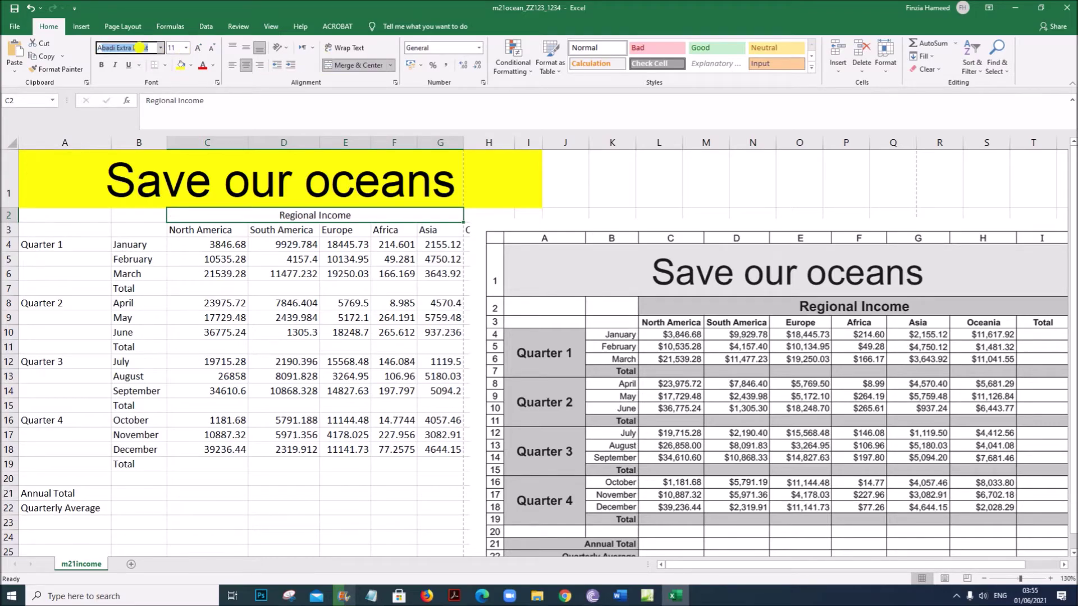
type("rial")
key("Return")
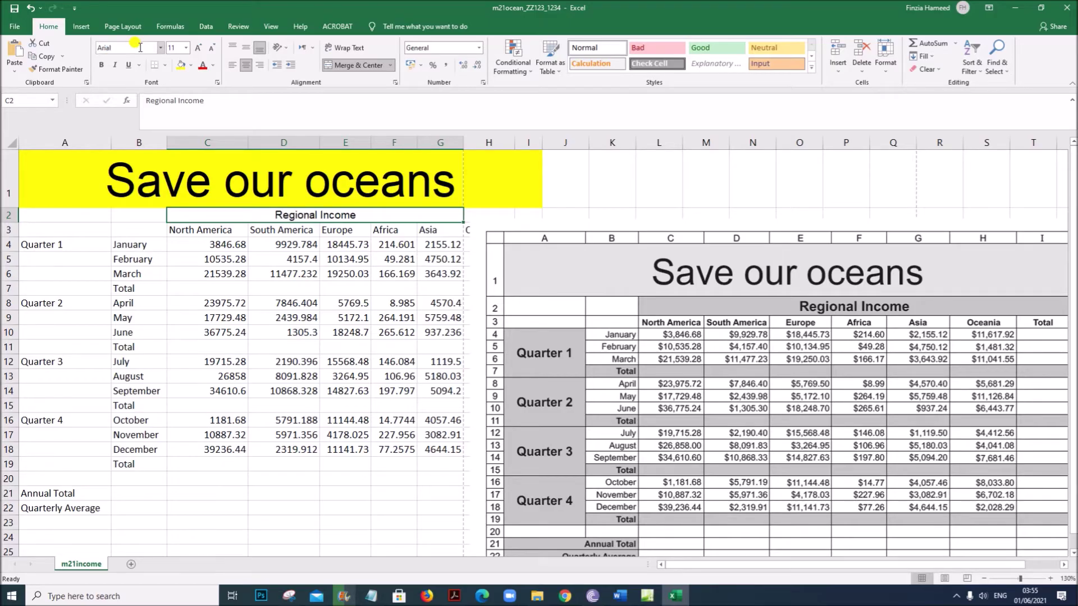
left_click(185, 46)
left_click(170, 130)
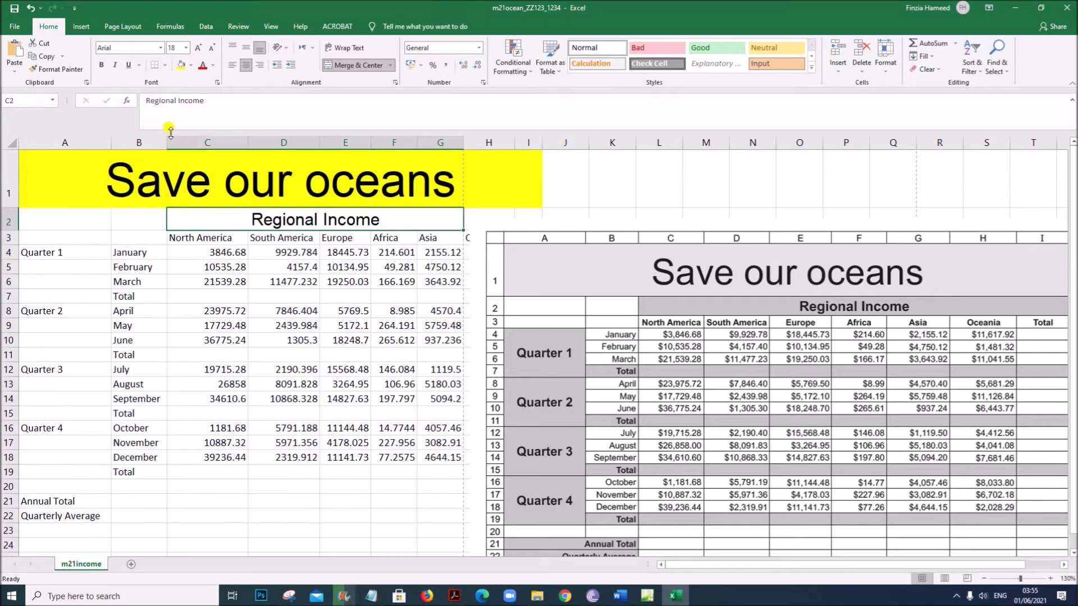
left_click(191, 65)
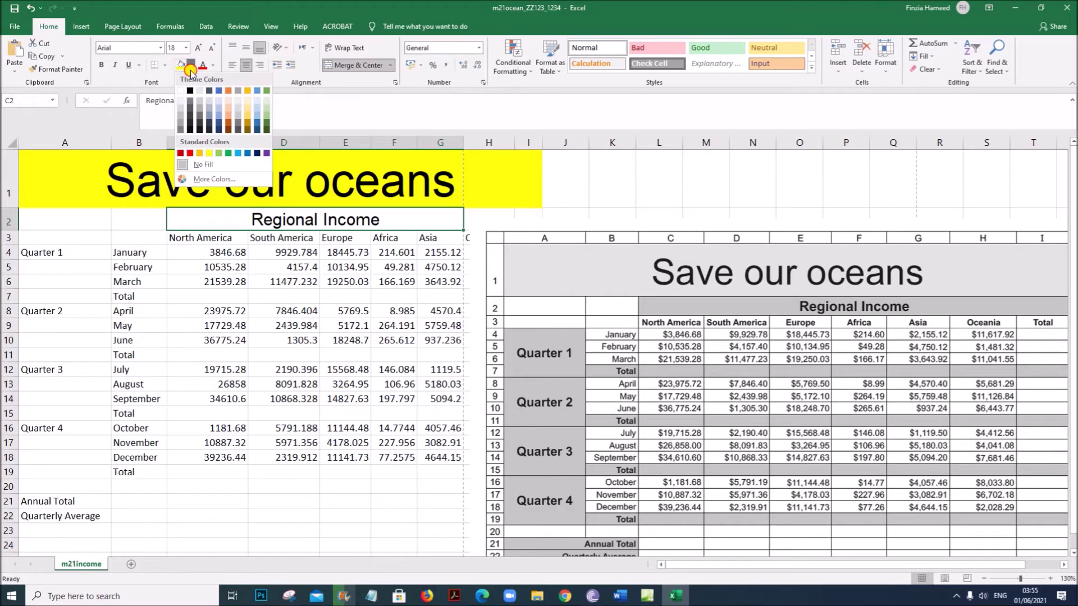
left_click(183, 117)
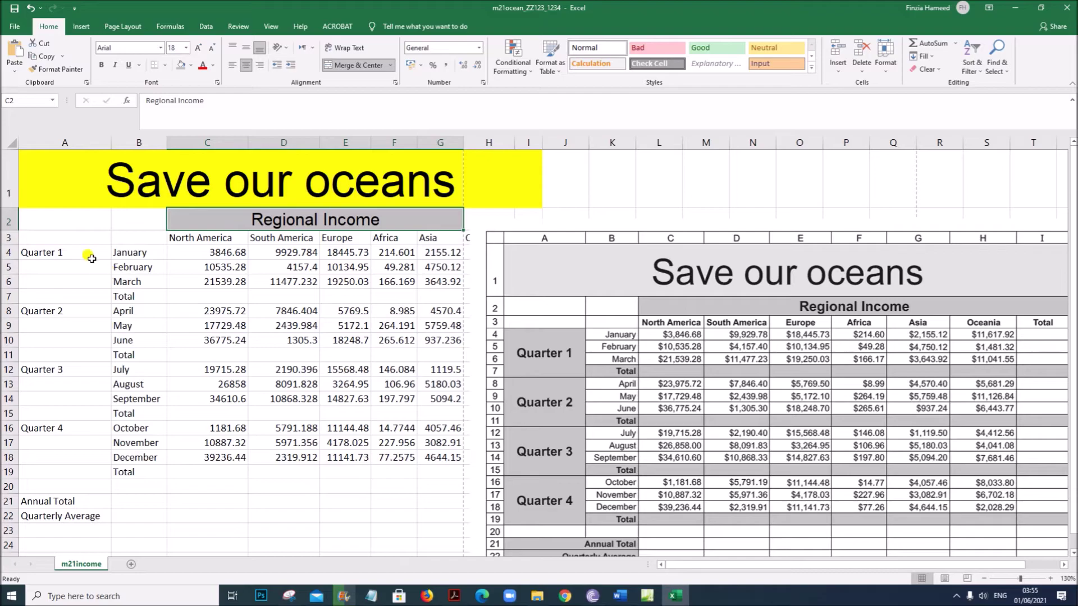
Merge A4:A7, A8:A11, A12:A15 and A16:A19 into one cell per quarter.
left_click_drag(90, 253, 89, 293)
left_click(348, 65)
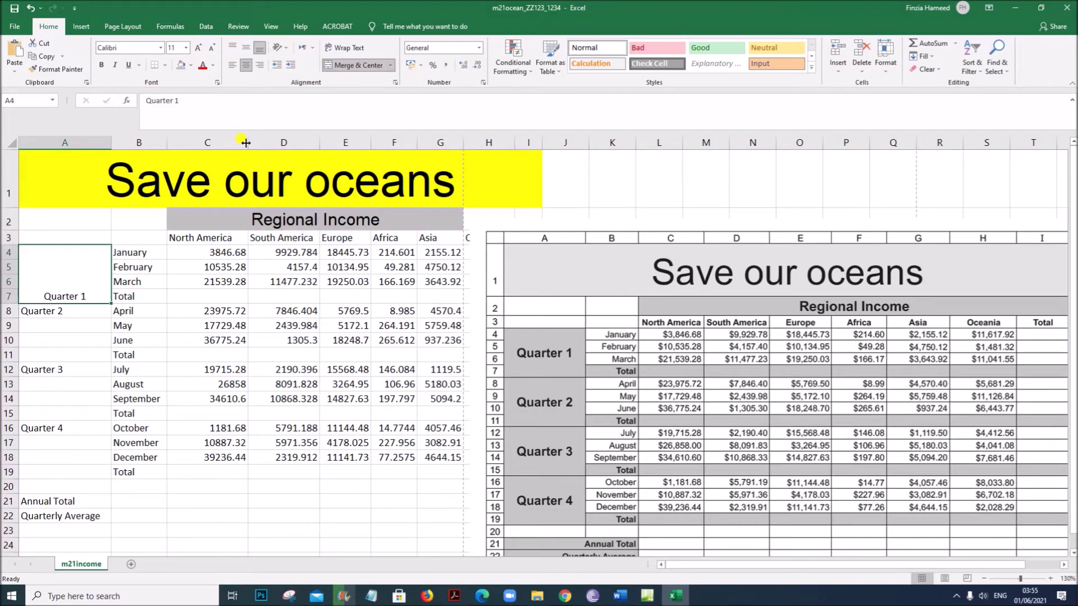
left_click_drag(67, 315, 68, 355)
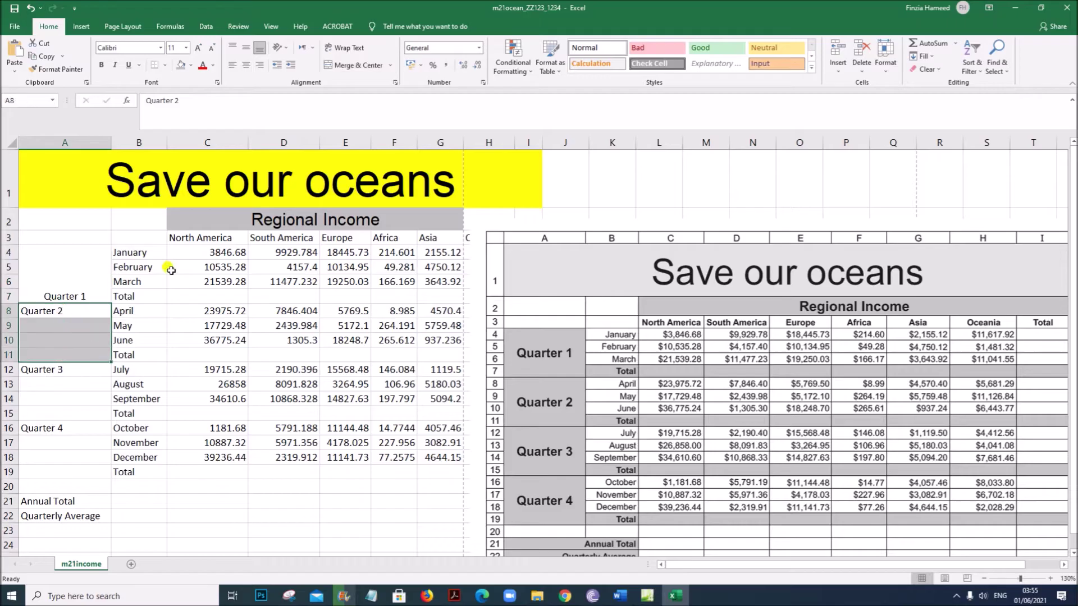
left_click(372, 71)
left_click_drag(82, 367, 79, 411)
left_click(349, 65)
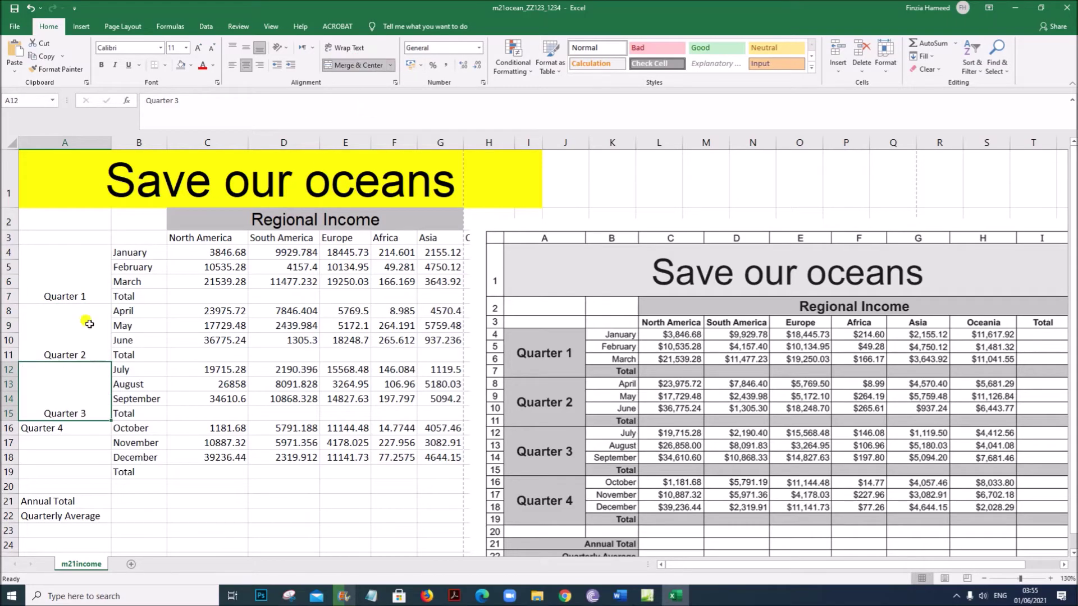
left_click_drag(66, 428, 68, 471)
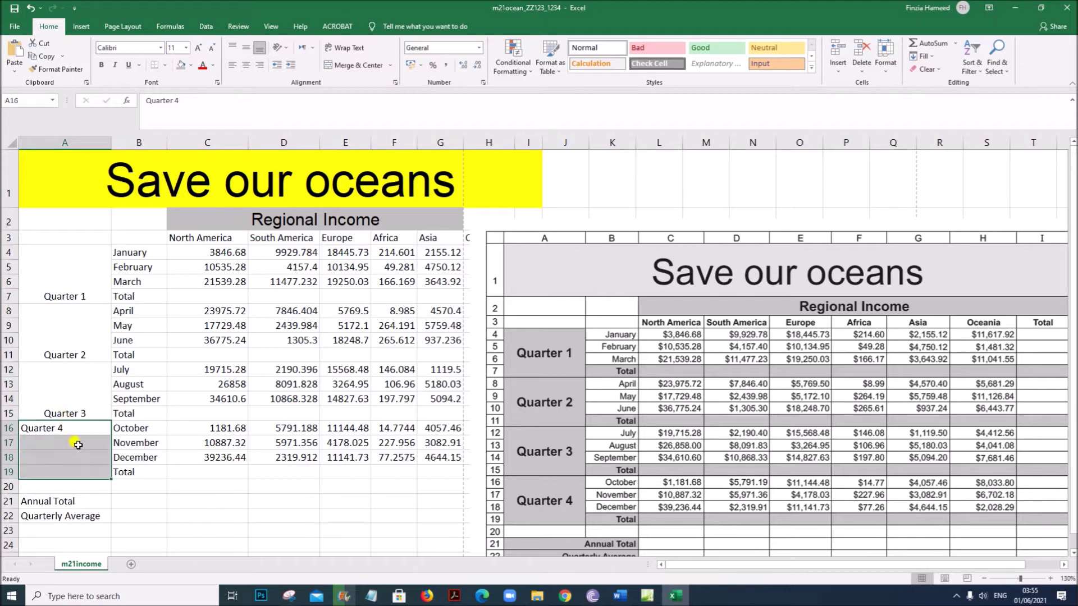
left_click(352, 66)
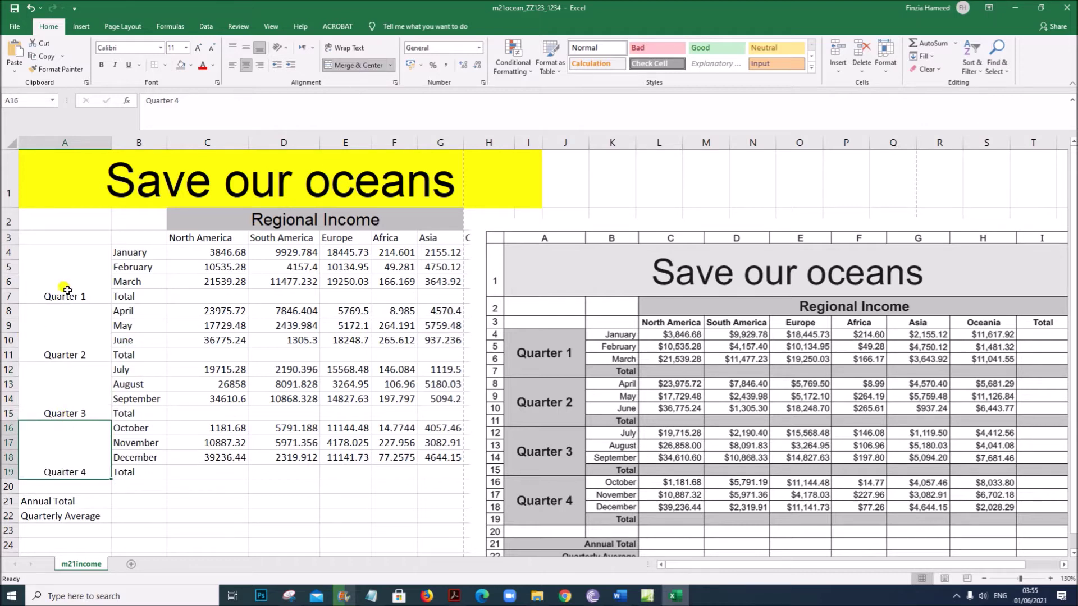
Give the quarter cells A4:A19 18-point text, grey fill and middle vertical alignment.
left_click_drag(67, 291, 87, 457)
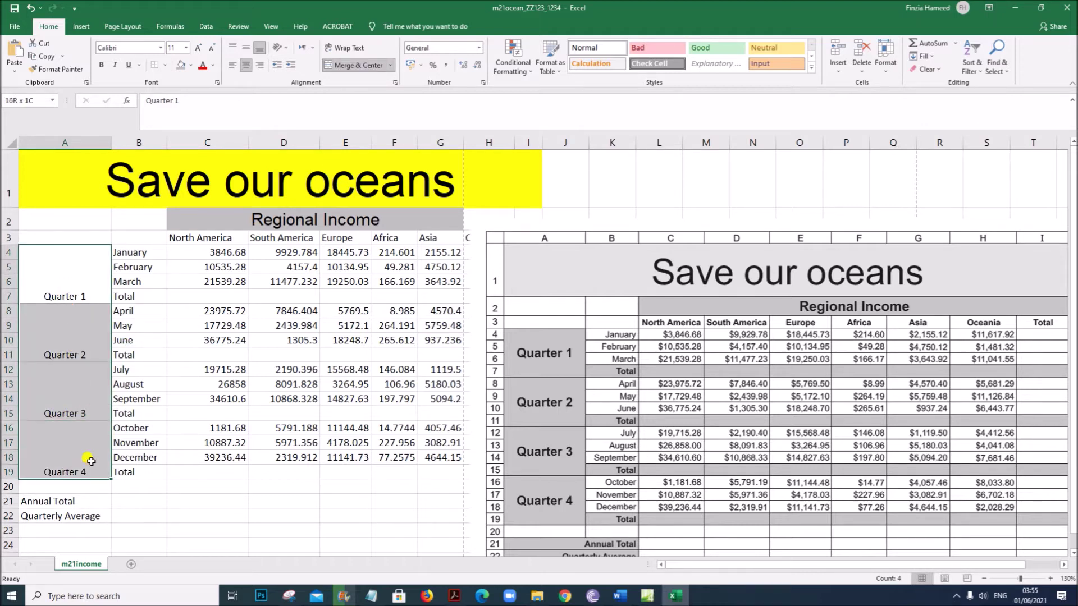
left_click(186, 48)
left_click(175, 135)
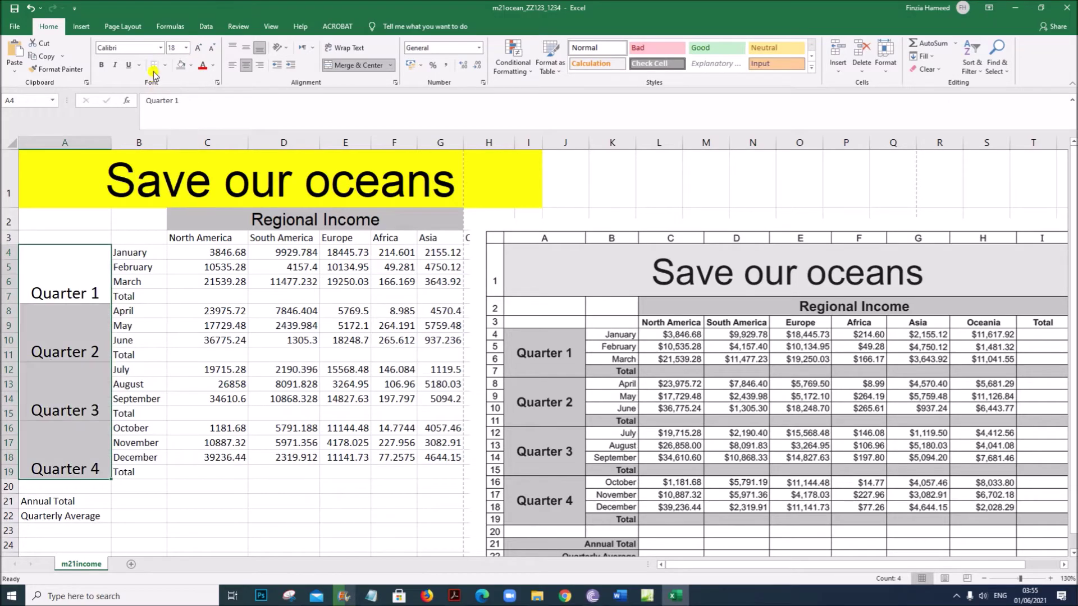
left_click(184, 66)
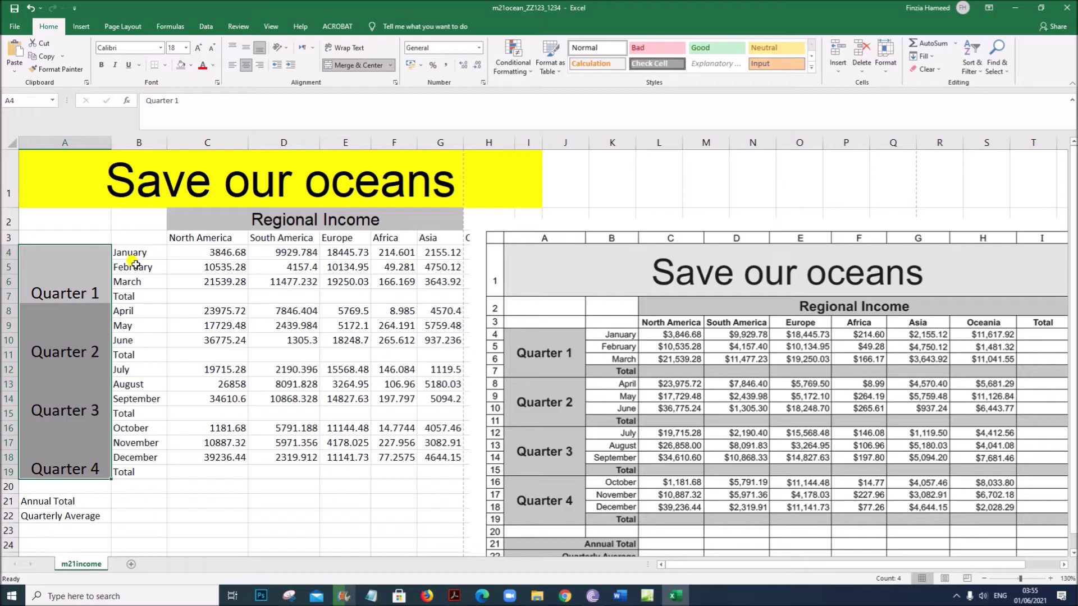
left_click(248, 50)
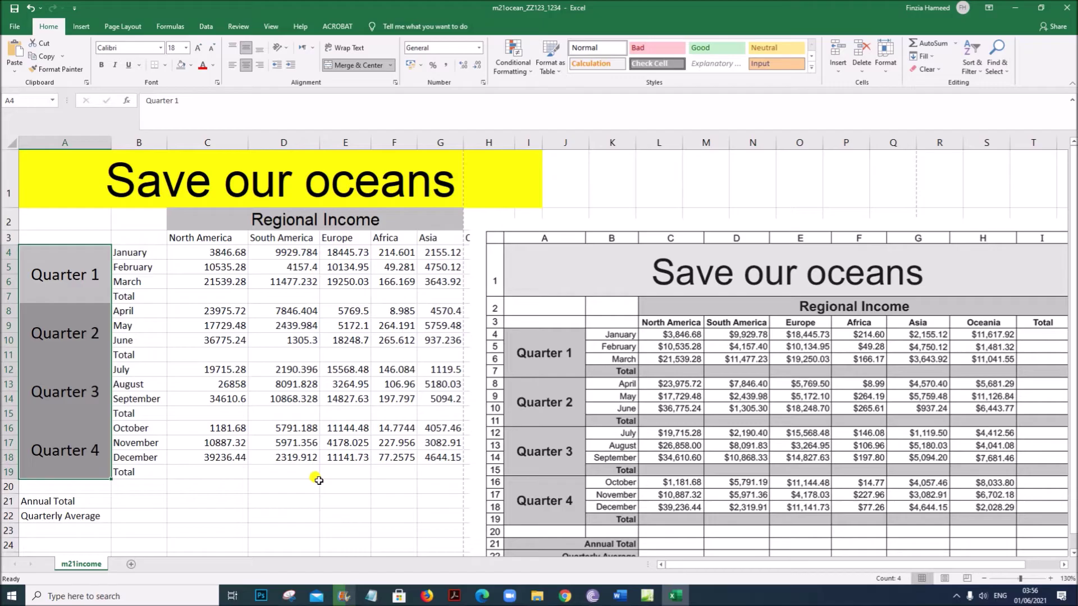
left_click_drag(661, 290, 660, 223)
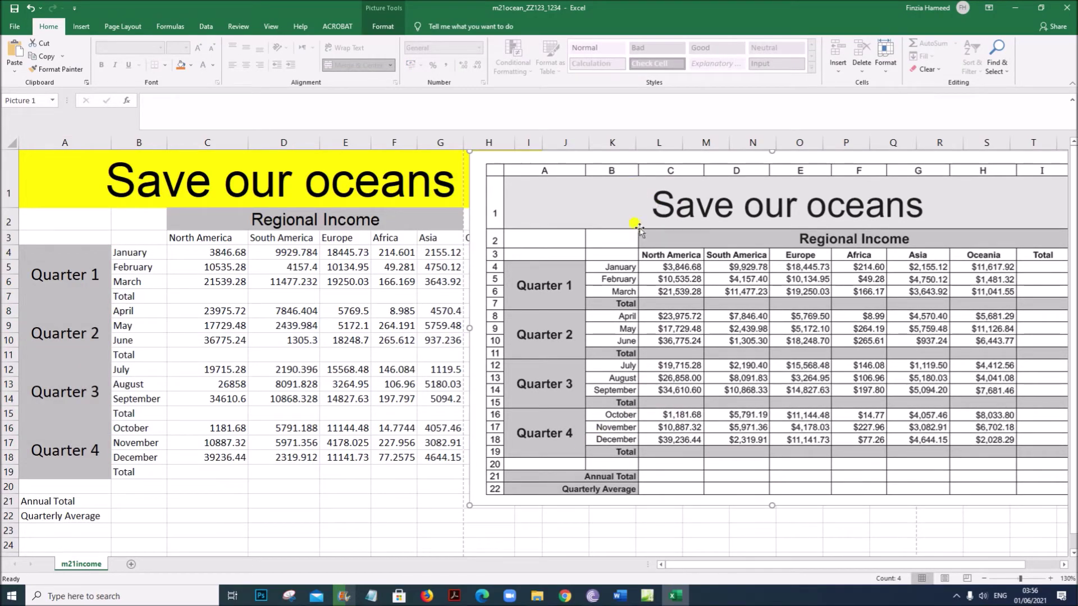
Put borders around every cell of the table from A1 to I20.
left_click_drag(348, 196, 312, 508)
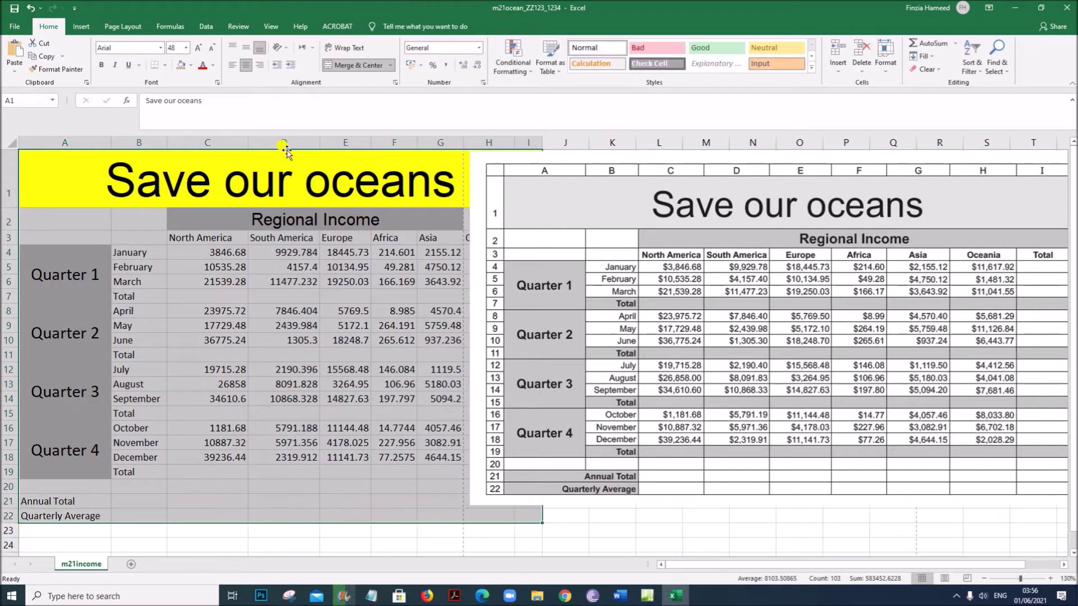
left_click(169, 67)
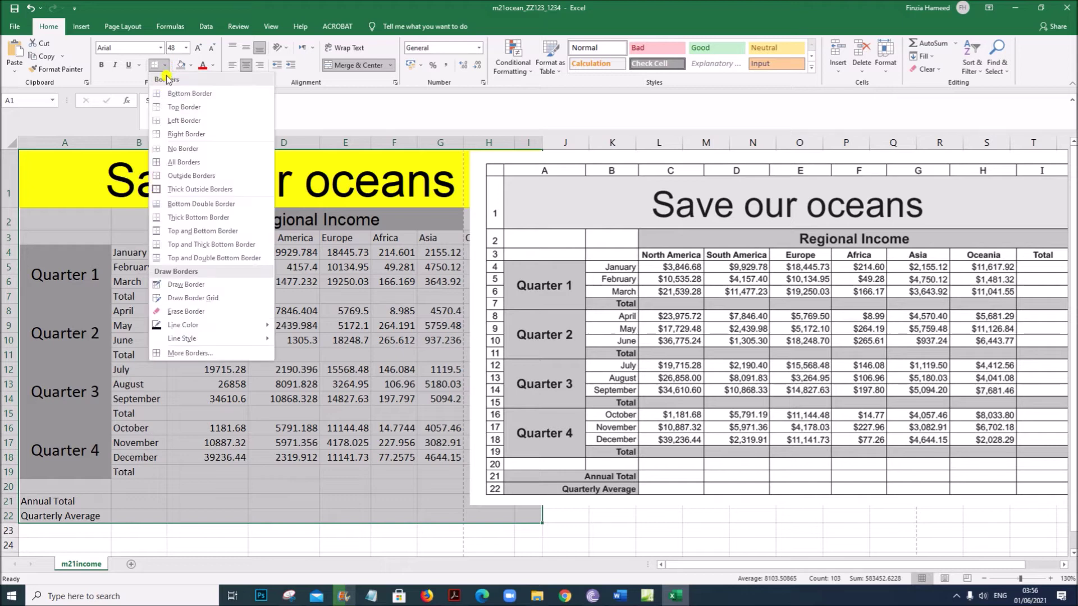
left_click(170, 166)
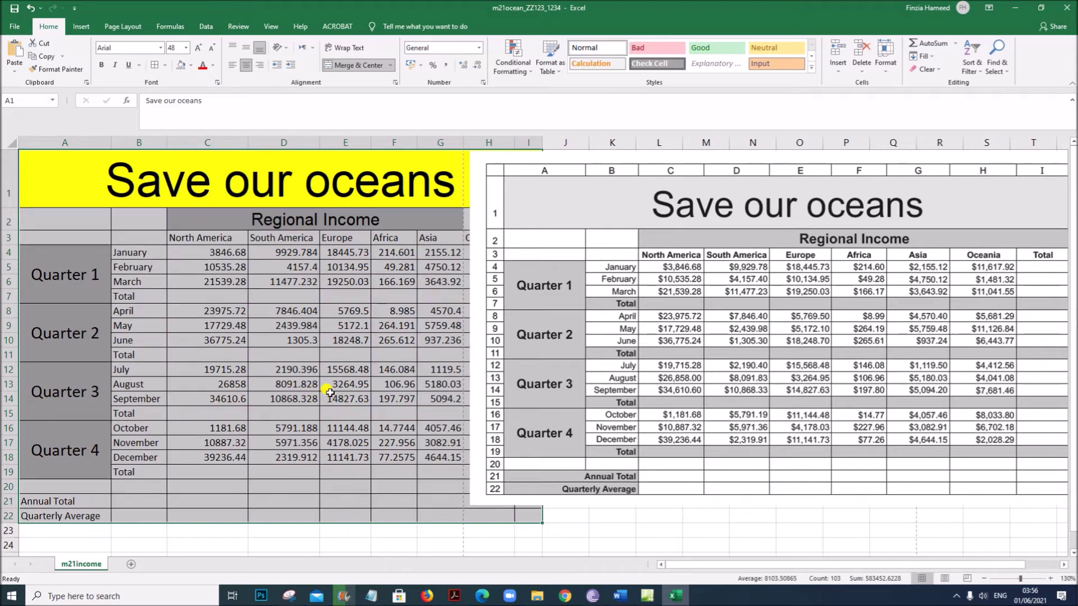
Change the Quarter 1–4 labels in A4:A19 to the Arial font.
left_click(40, 322)
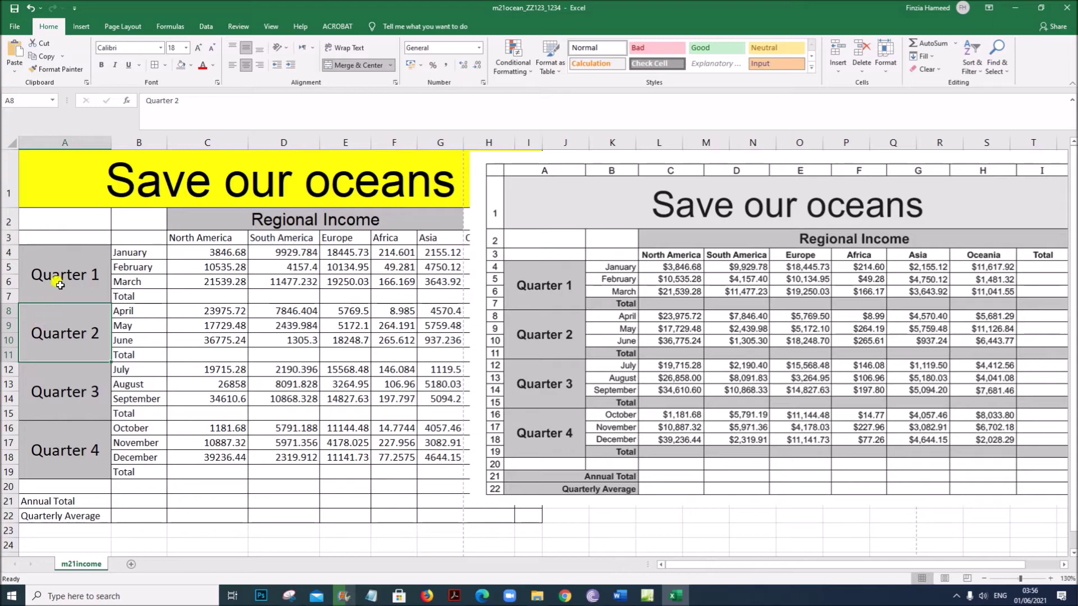
left_click_drag(61, 285, 75, 441)
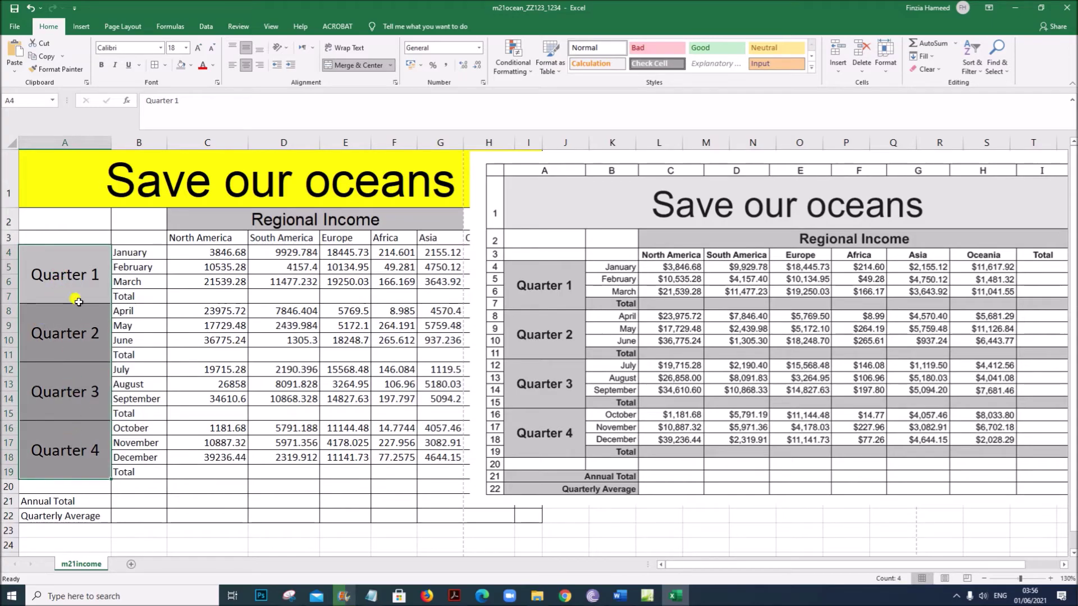
left_click(128, 48)
type("Ar")
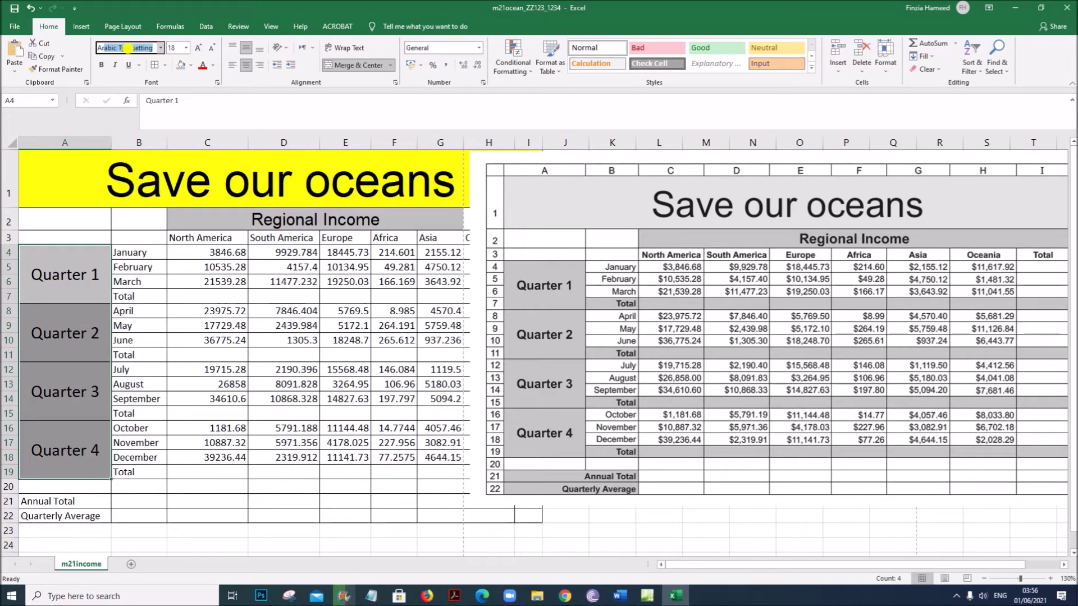
type("ial")
key("Return")
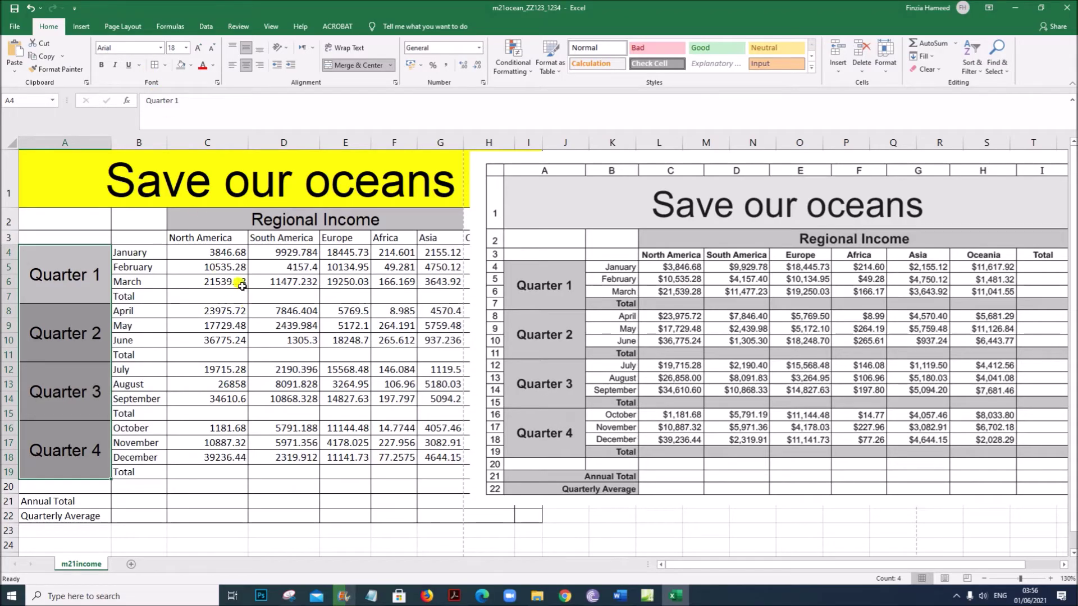
left_click_drag(151, 254, 128, 470)
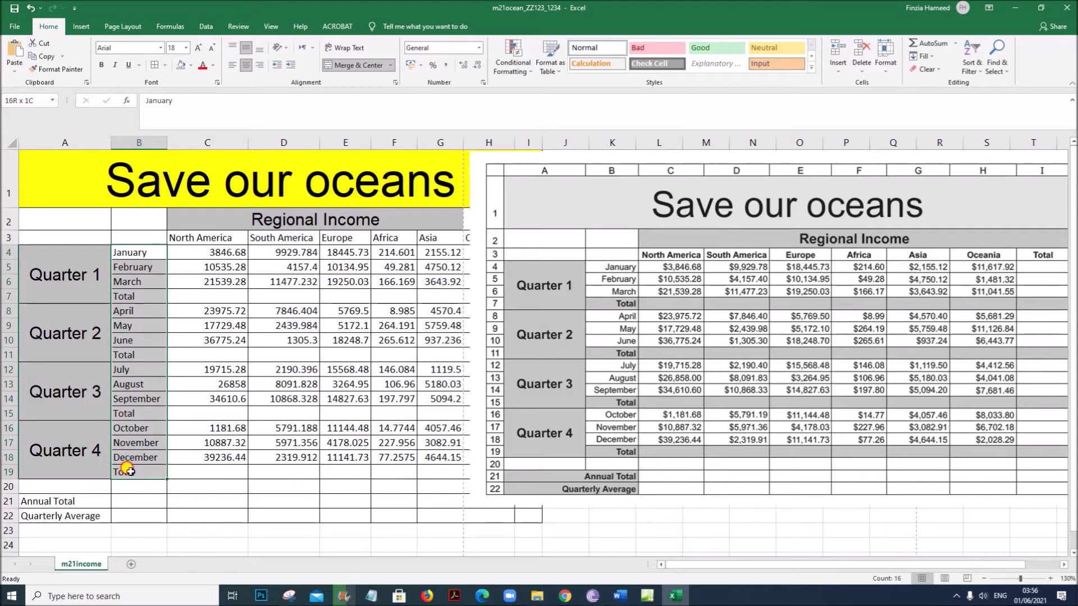
Right-align the month and Total labels in column B and move the table picture off the data.
left_click(259, 65)
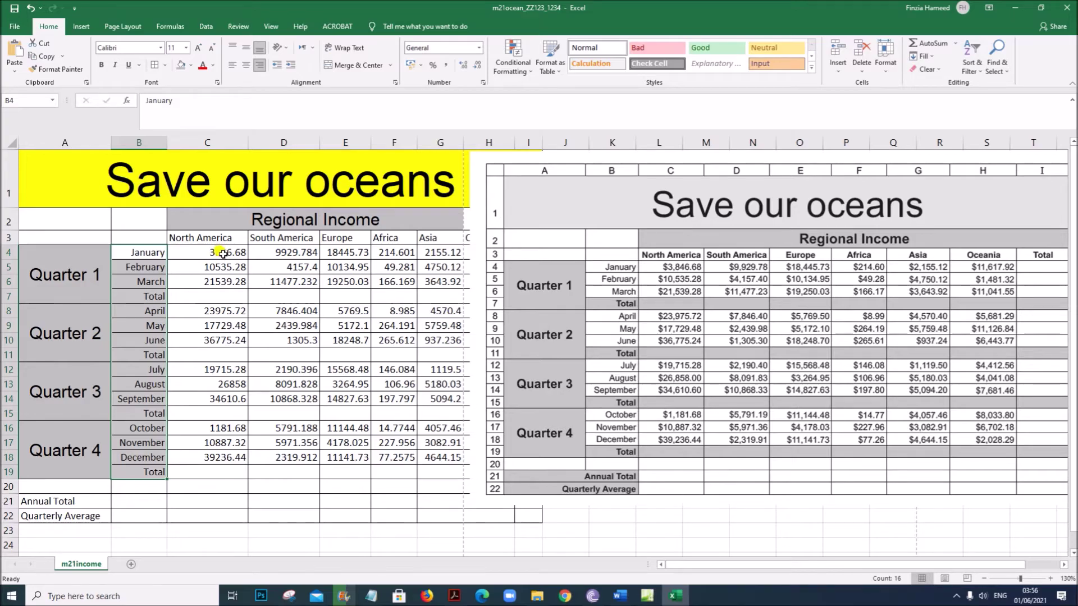
left_click_drag(223, 253, 598, 472)
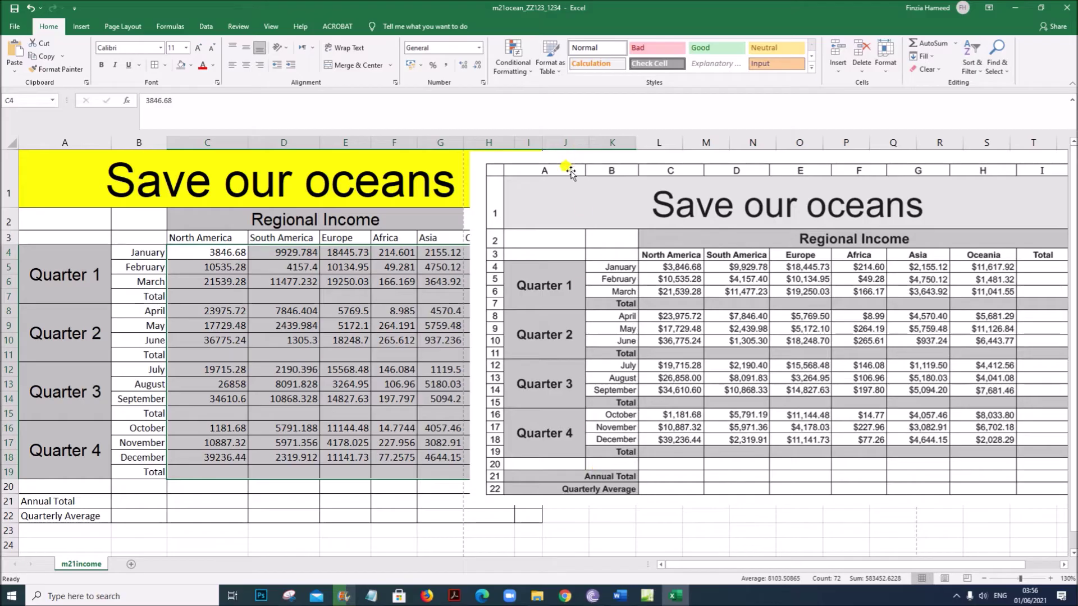
left_click_drag(571, 171, 685, 230)
Select the income figures C4:H18 and bring up their shortcut menu.
left_click(203, 252)
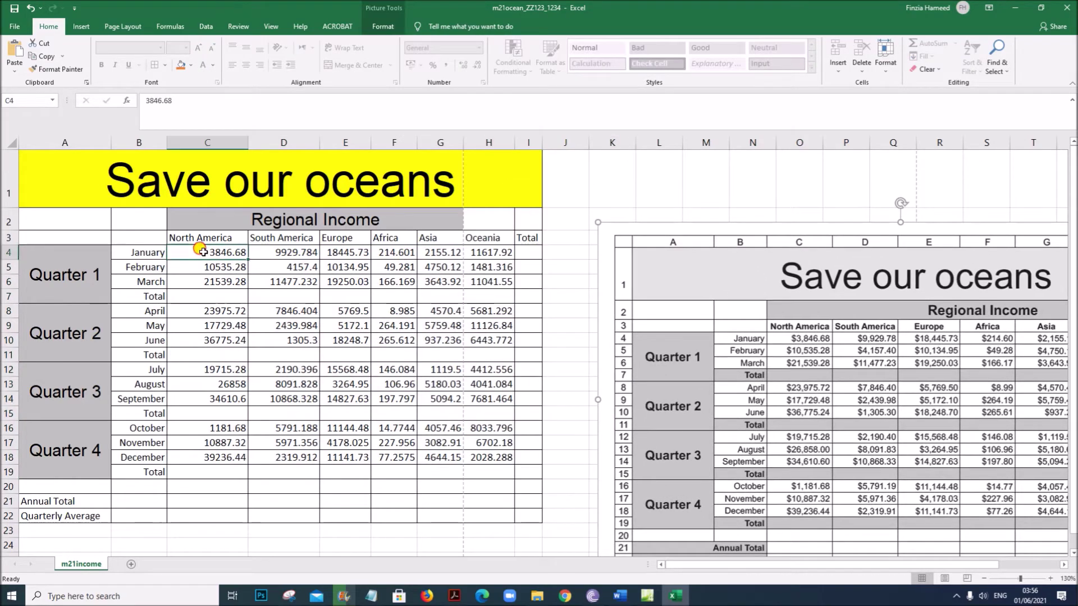
left_click_drag(203, 252, 508, 450)
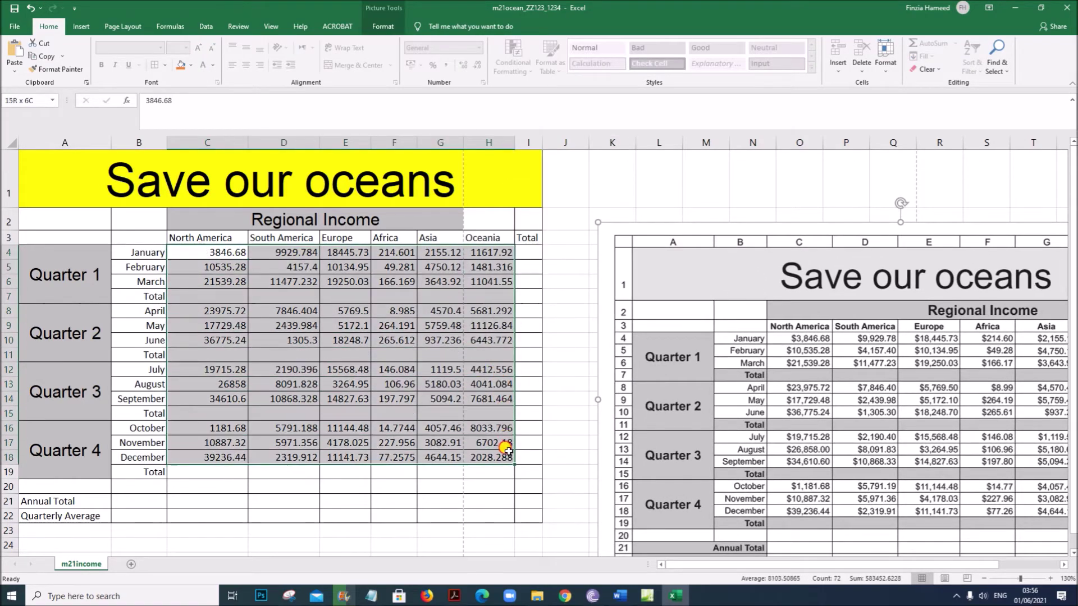
right_click(312, 348)
key("Escape")
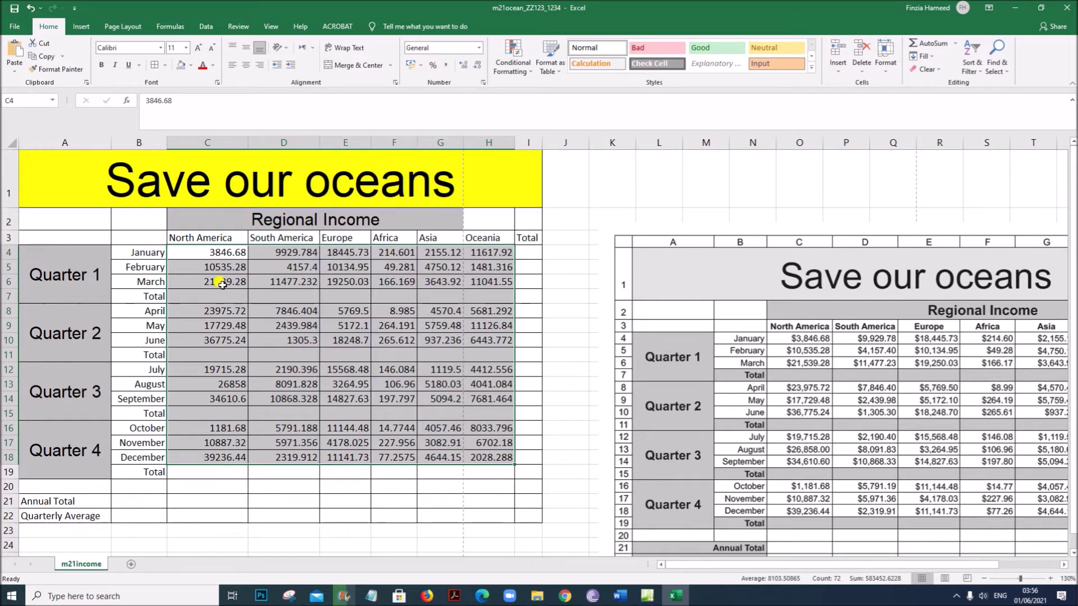
left_click_drag(209, 252, 501, 456)
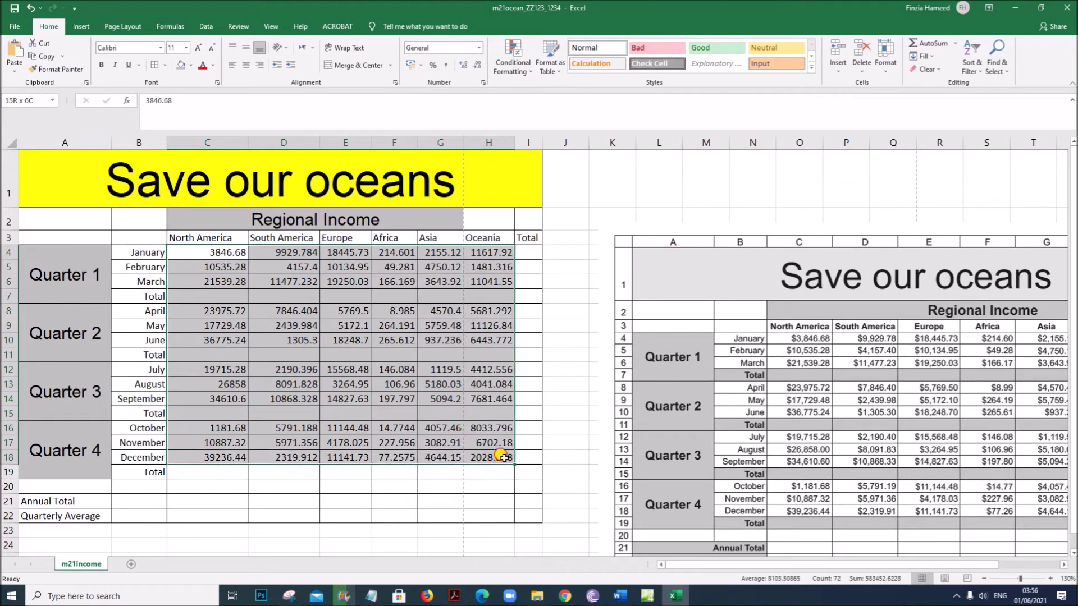
right_click(358, 326)
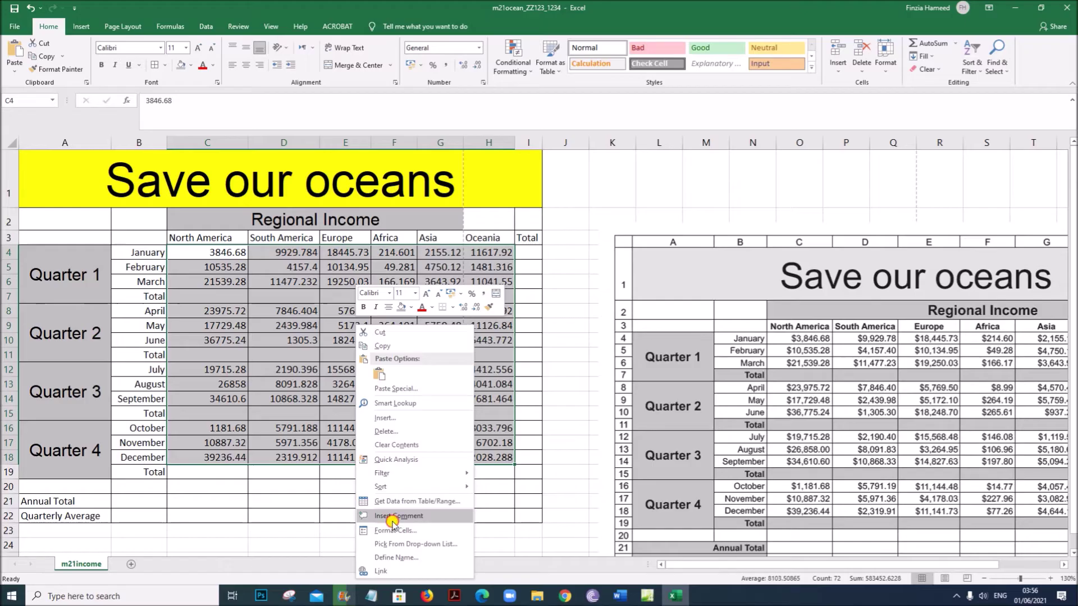
Format C4:H18 as Currency with the $ English (United States) symbol.
left_click(393, 529)
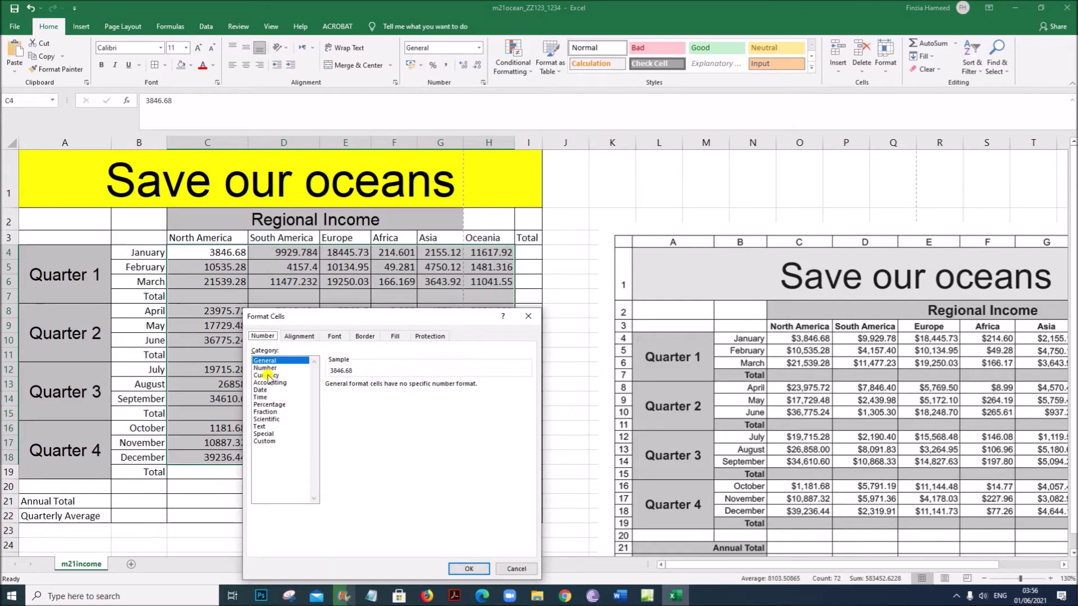
left_click(268, 375)
left_click(390, 399)
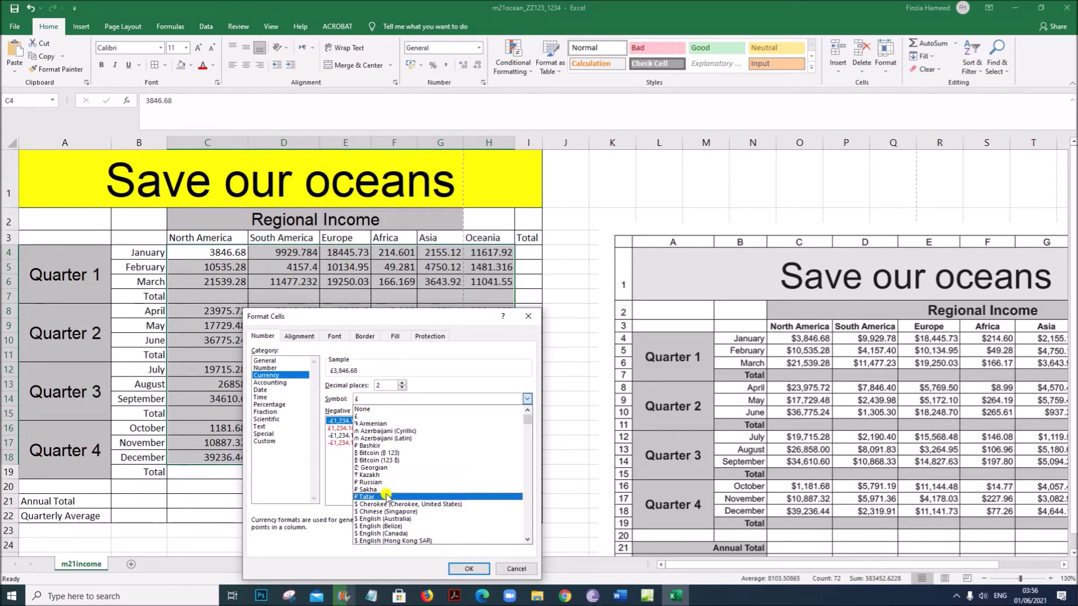
scroll(386, 500, "down", 2)
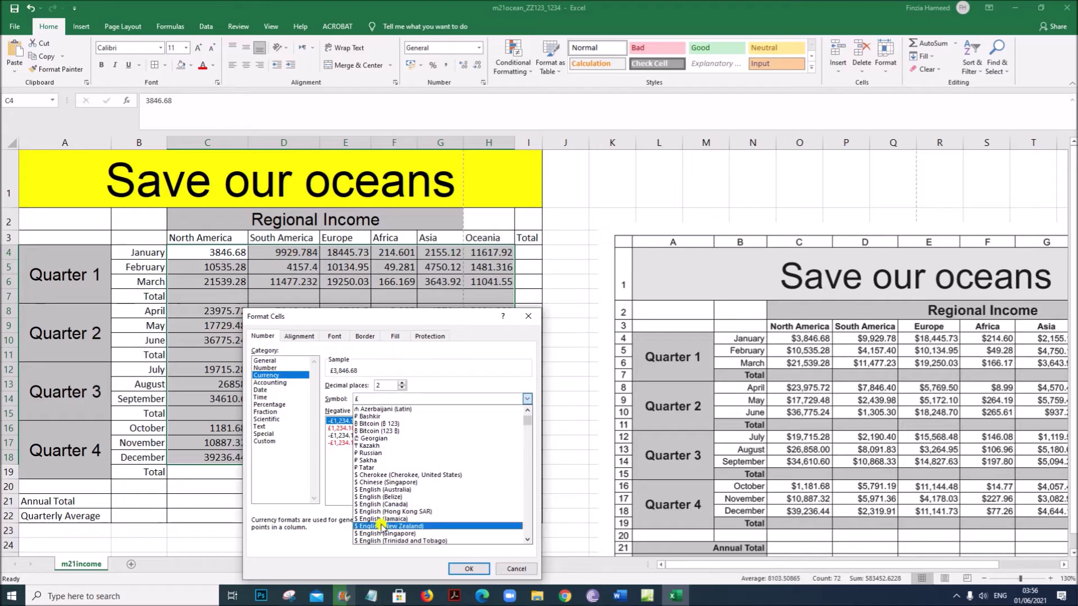
scroll(380, 526, "down", 1)
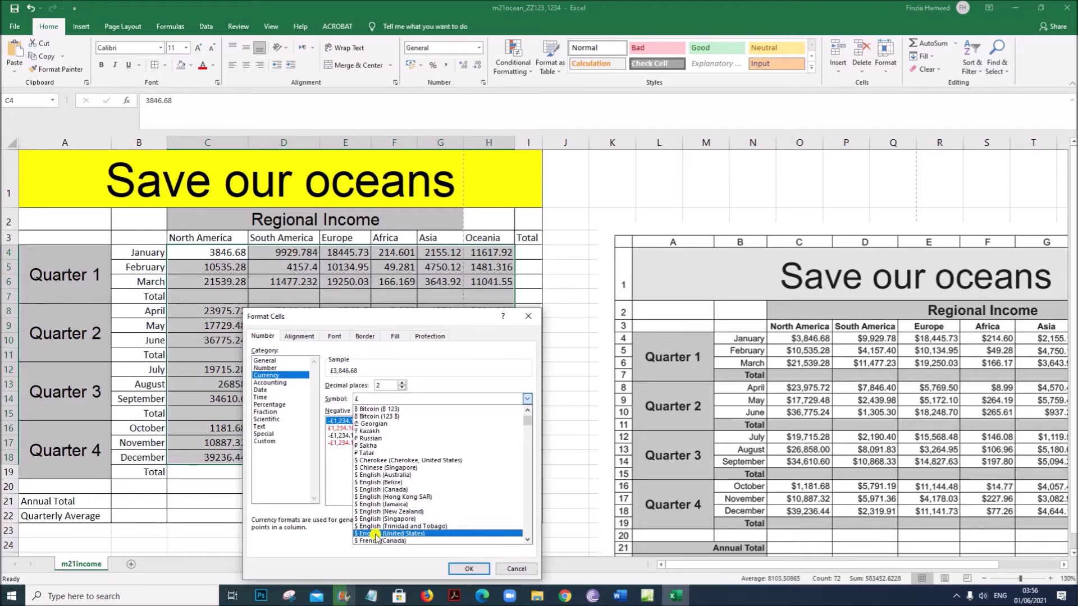
left_click(375, 534)
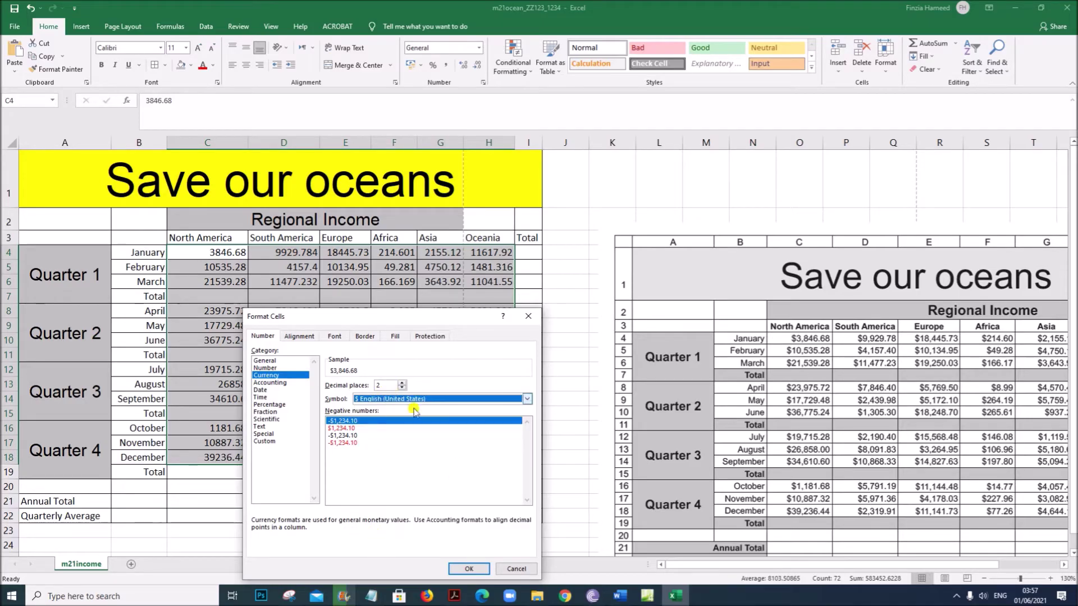
left_click(473, 568)
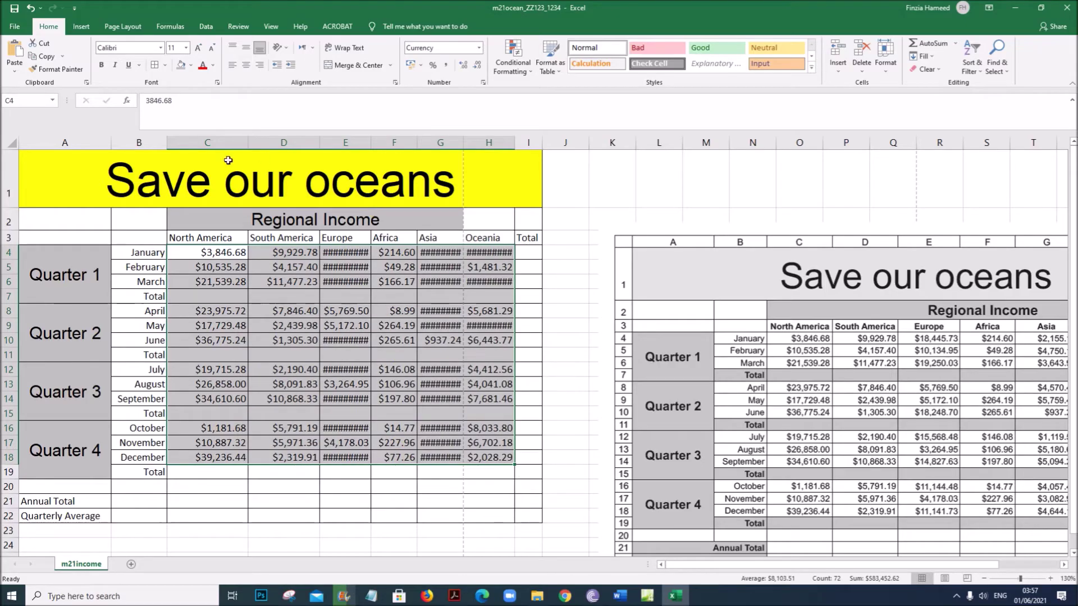
AutoFit all column widths so every income value shows in full.
left_click(12, 141)
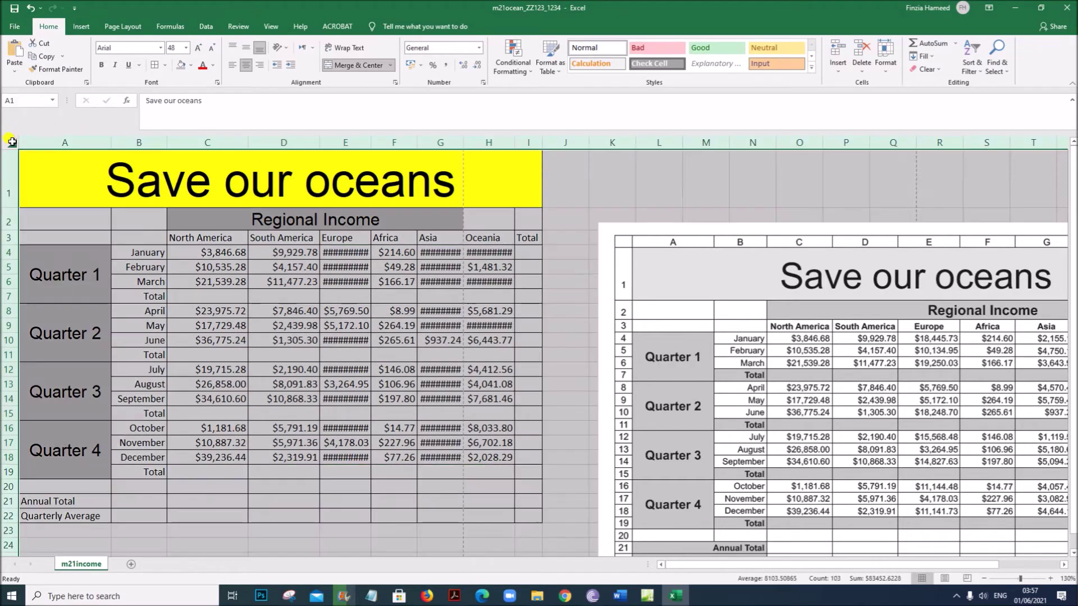
left_click(258, 340)
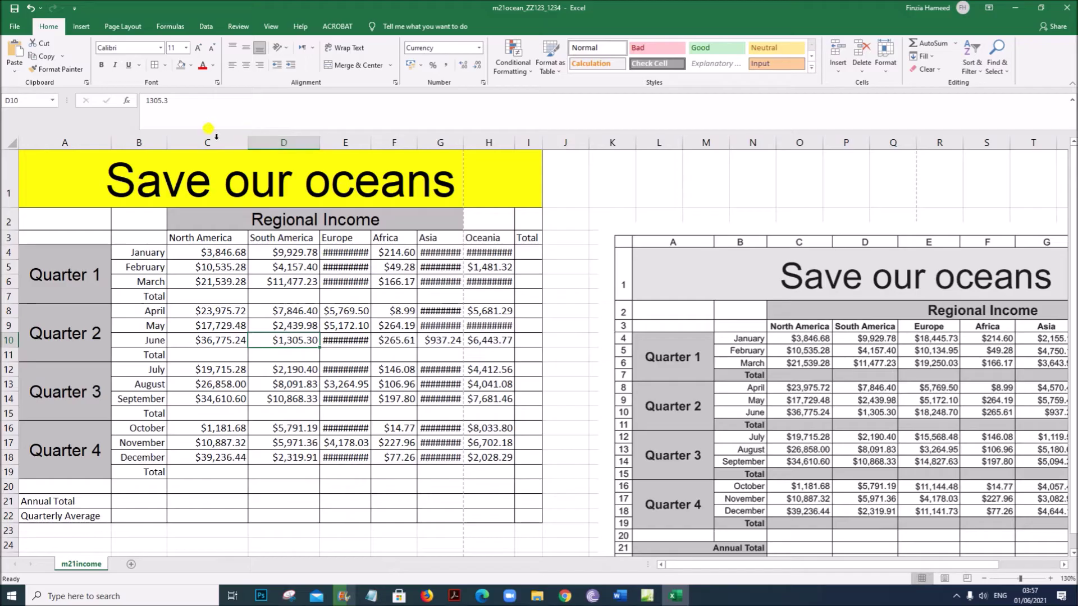
left_click(12, 145)
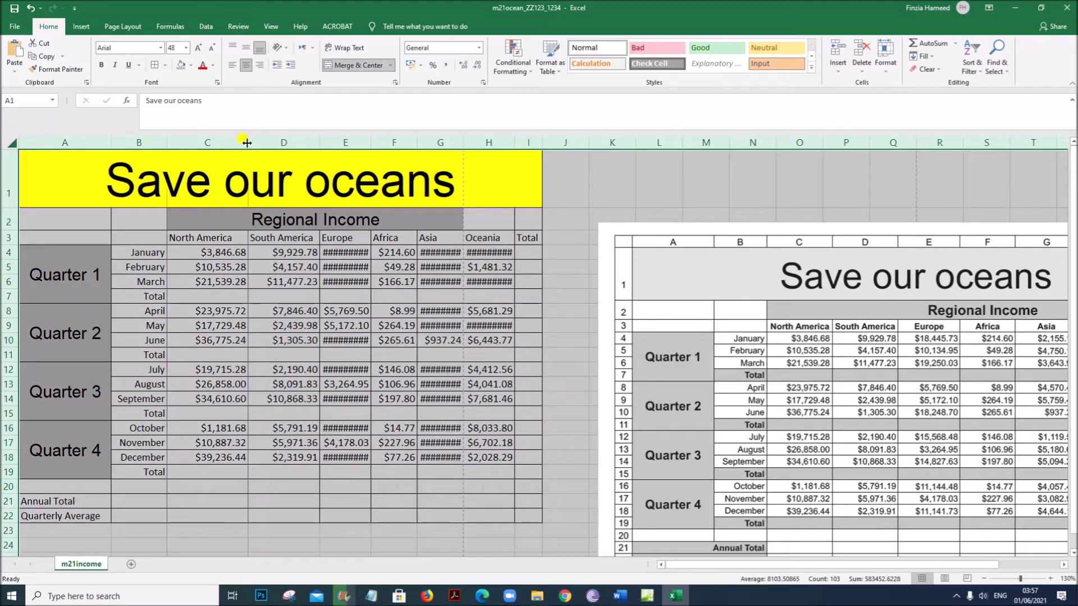
double_click(248, 142)
left_click(439, 353)
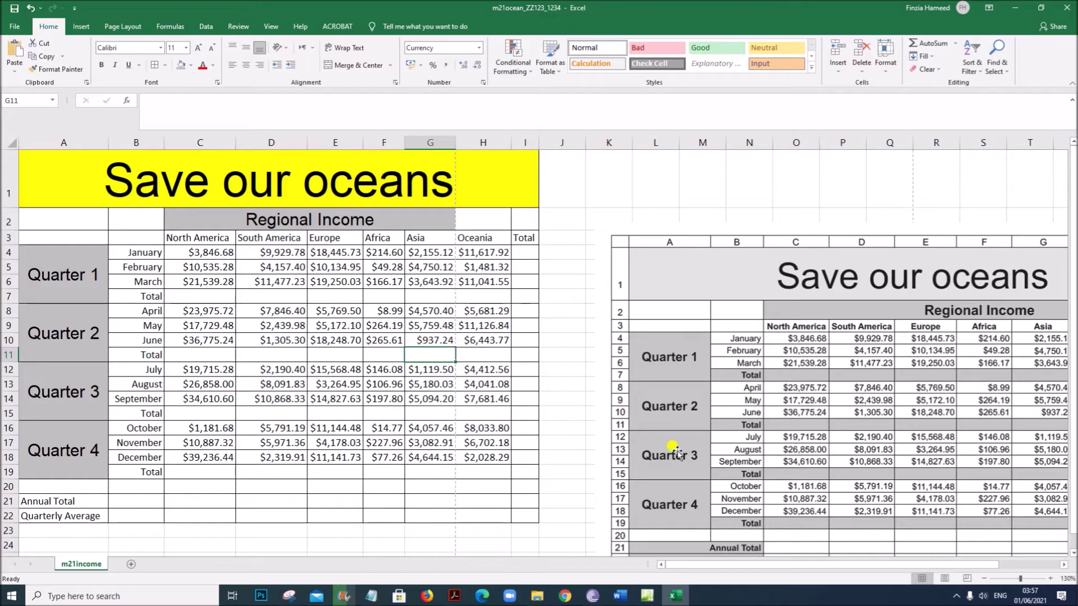
left_click_drag(767, 247, 694, 155)
key("Escape")
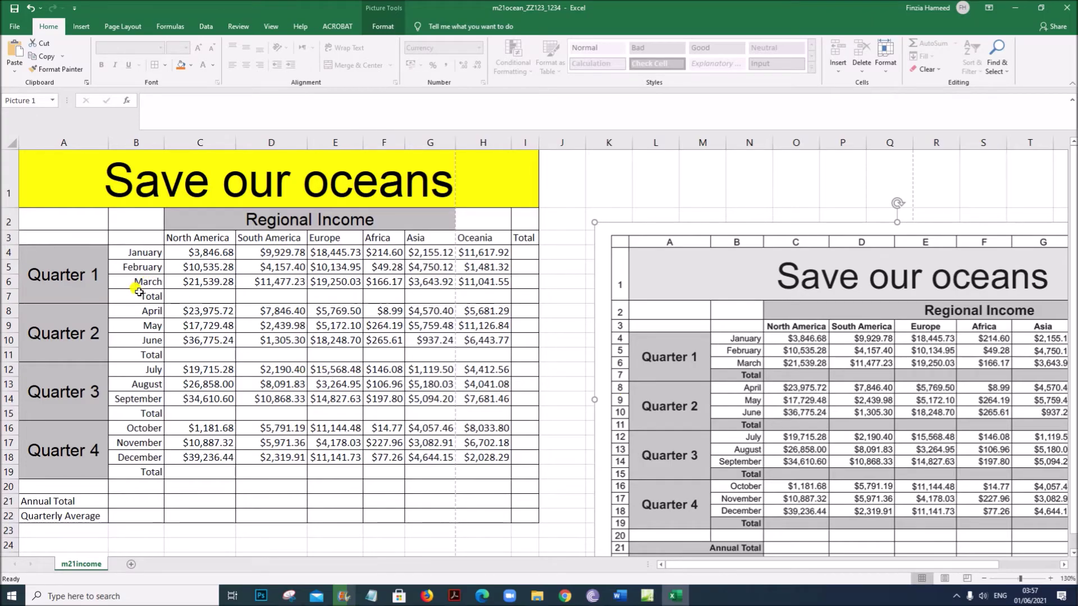
Make Total rows 7, 11, 15 and 19 bold with a grey fill.
left_click_drag(138, 291, 515, 293)
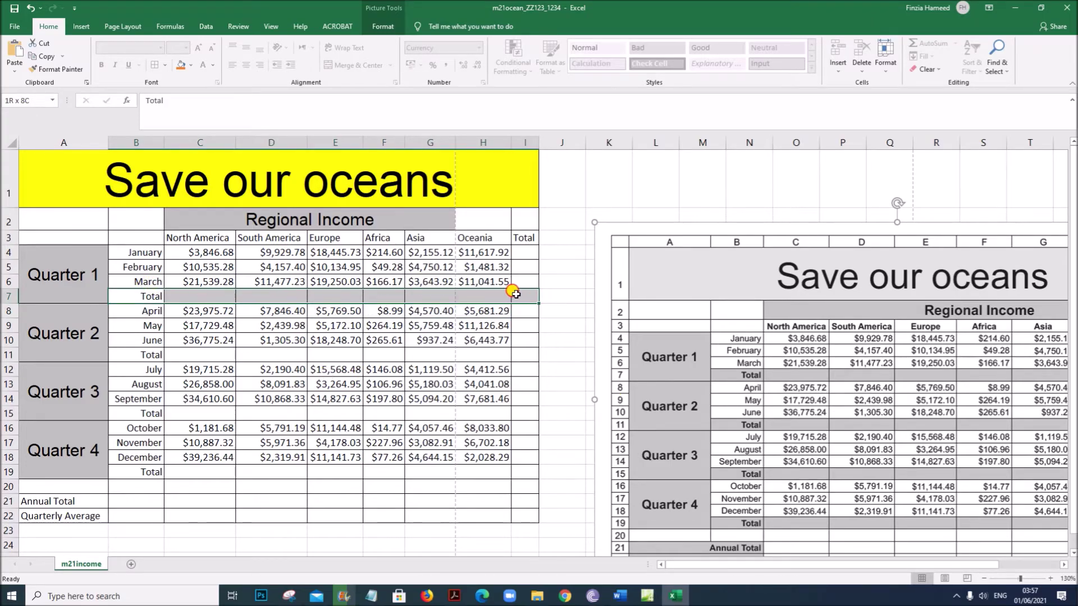
left_click_drag(154, 354, 505, 359, "ctrl")
left_click_drag(156, 413, 508, 407, "ctrl")
left_click_drag(155, 471, 523, 476, "ctrl")
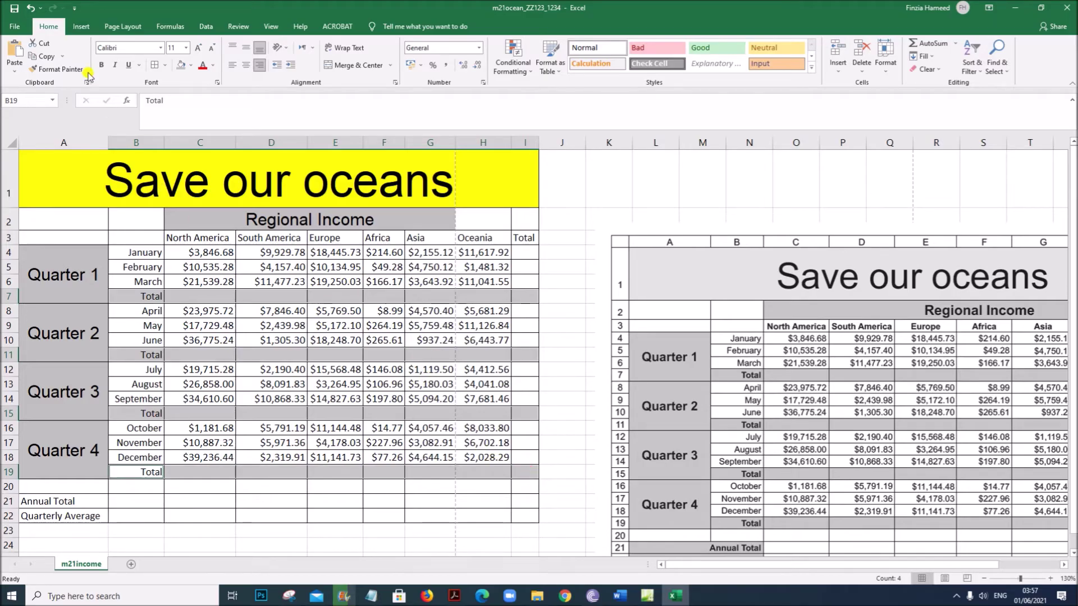
left_click(101, 65)
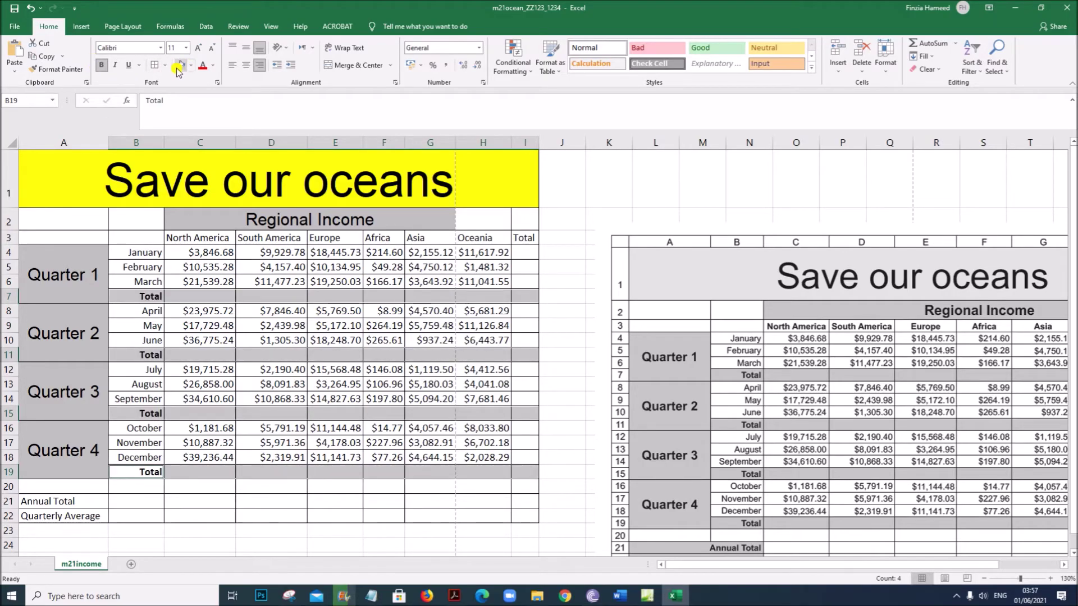
left_click(178, 67)
left_click(281, 471)
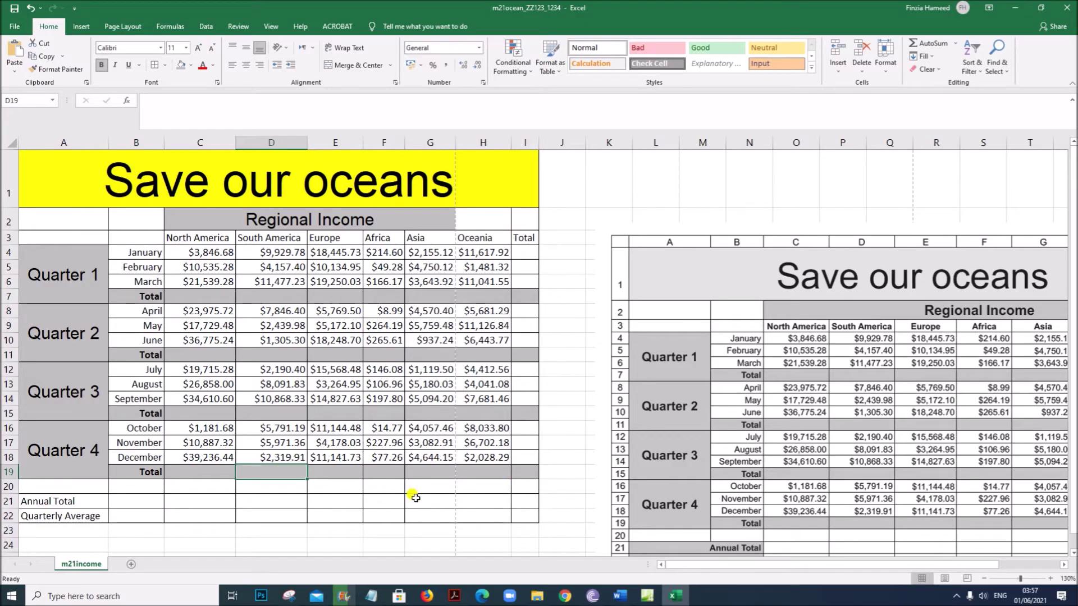
scroll(651, 494, "down", 1)
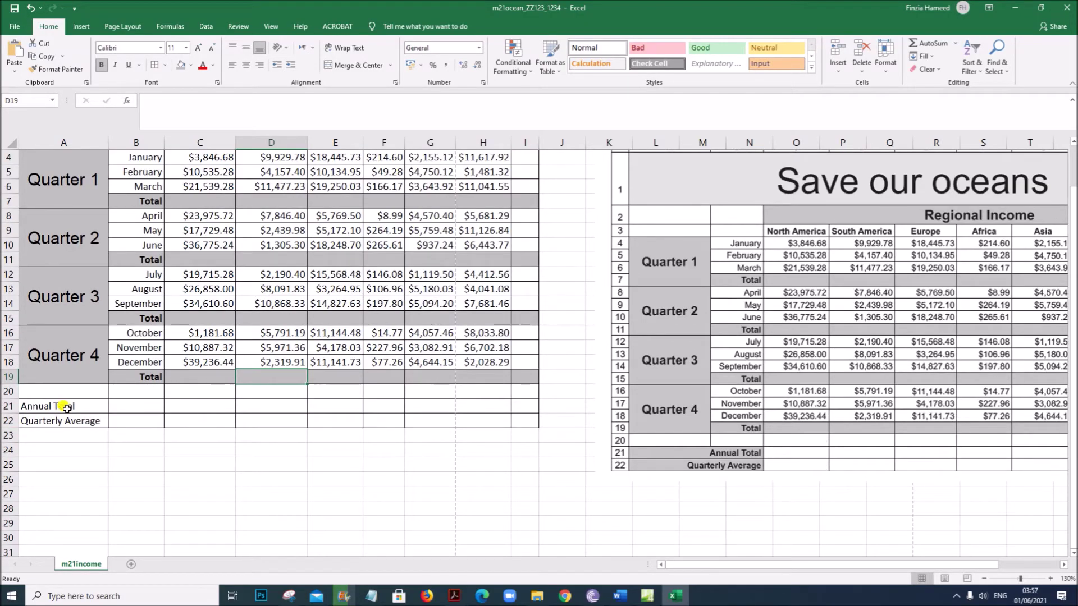
Merge A21:B21 and A22:B22, right-aligning the Annual Total and Quarterly Average labels.
left_click_drag(65, 406, 137, 408)
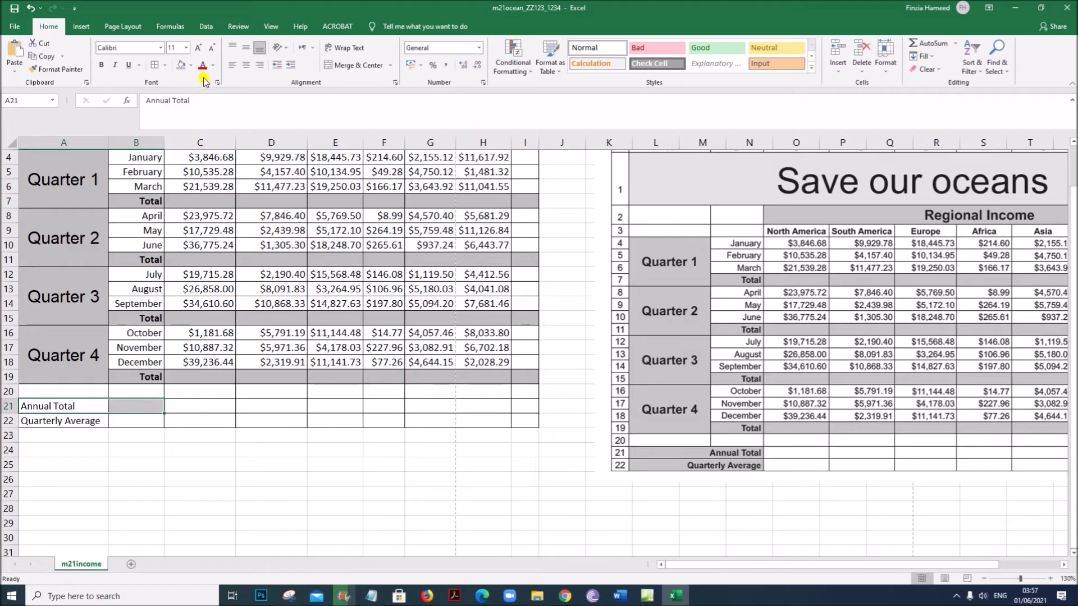
left_click(334, 66)
left_click(260, 66)
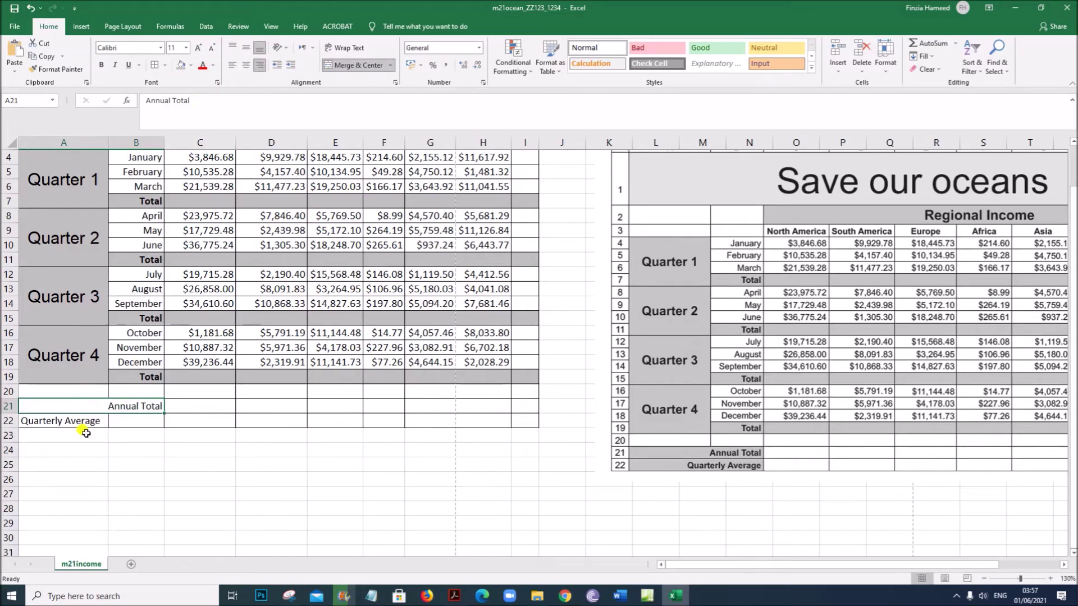
left_click_drag(83, 418, 131, 420)
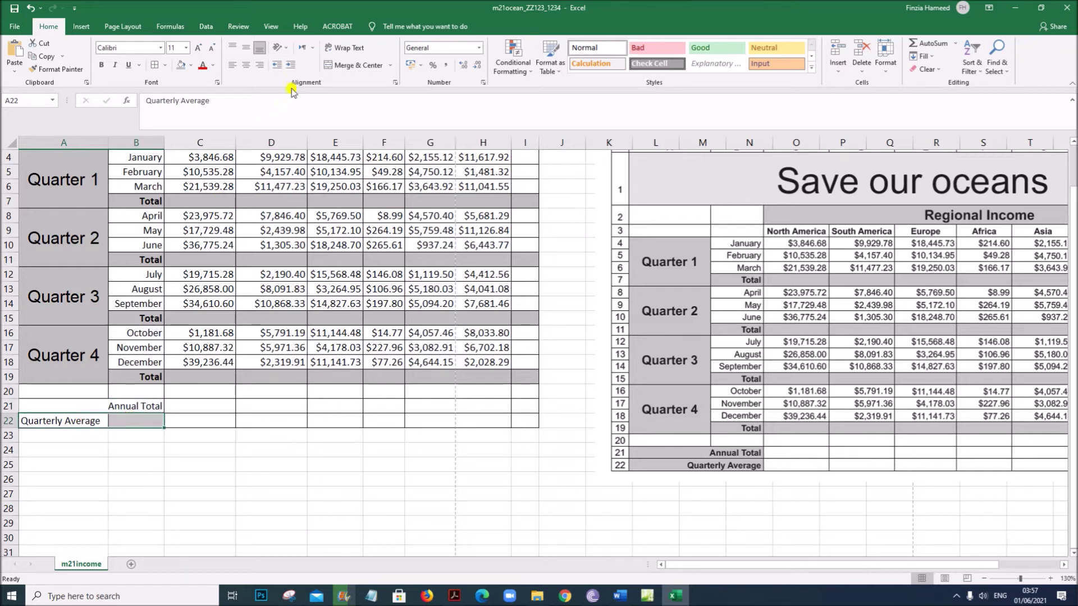
left_click(260, 65)
left_click(330, 66)
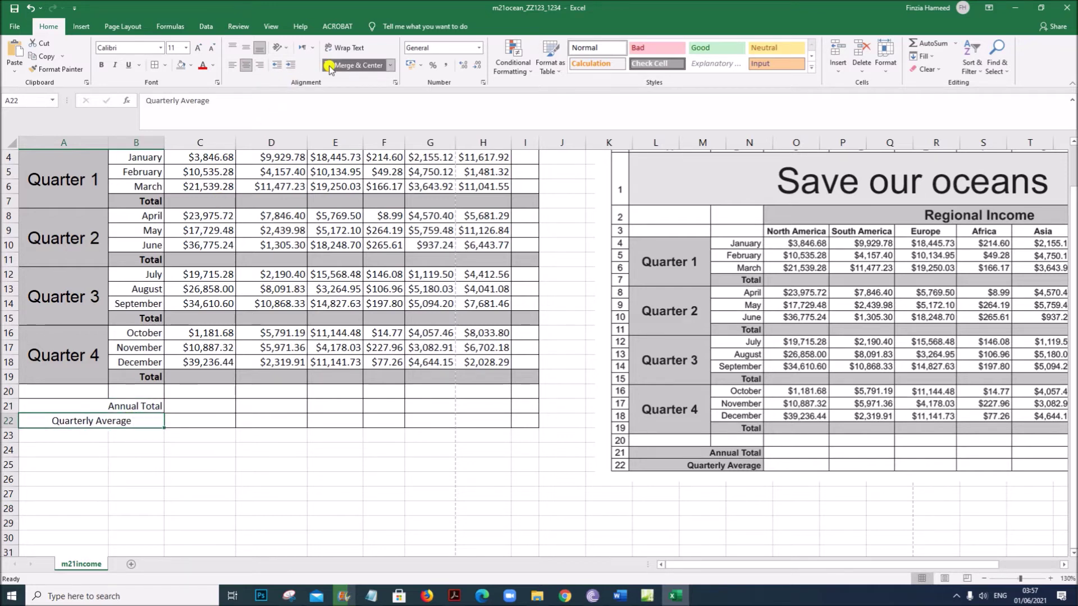
left_click(261, 66)
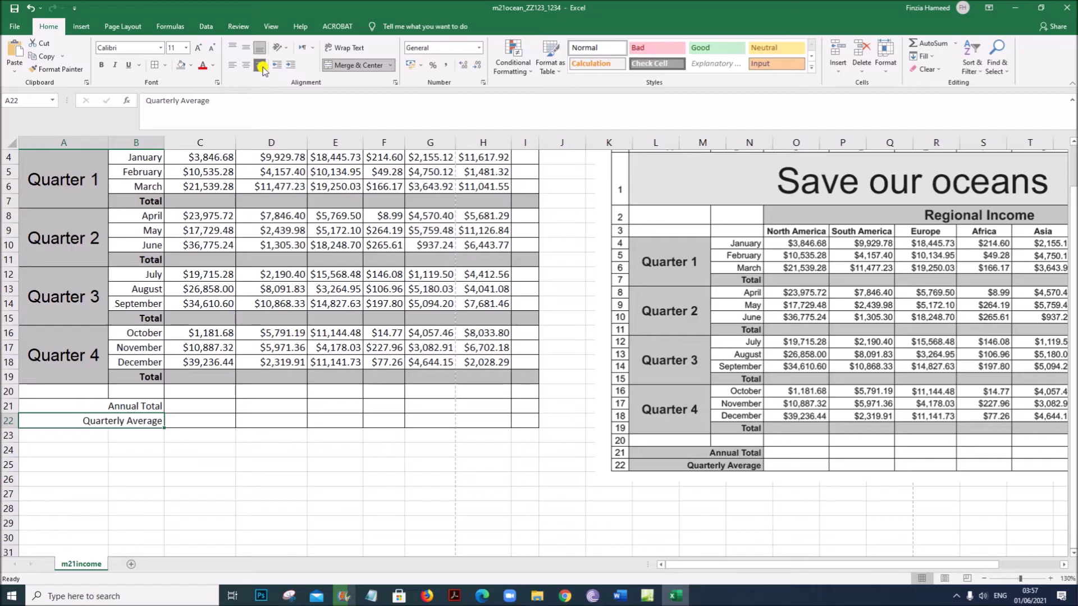
Give the Annual Total and Quarterly Average labels a grey fill.
left_click(142, 405)
left_click_drag(142, 405, 142, 418)
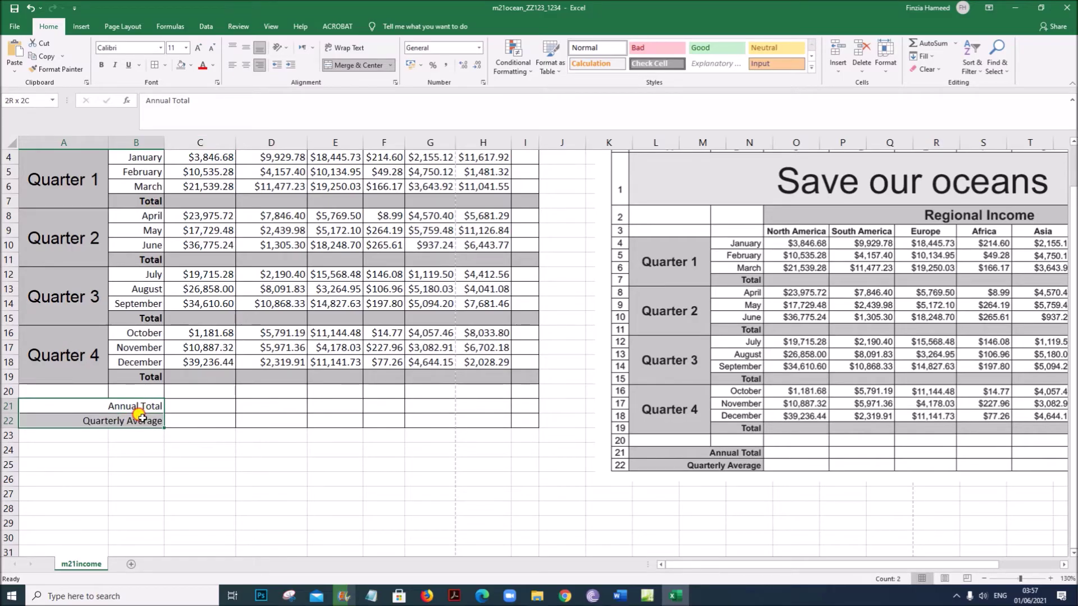
left_click(179, 69)
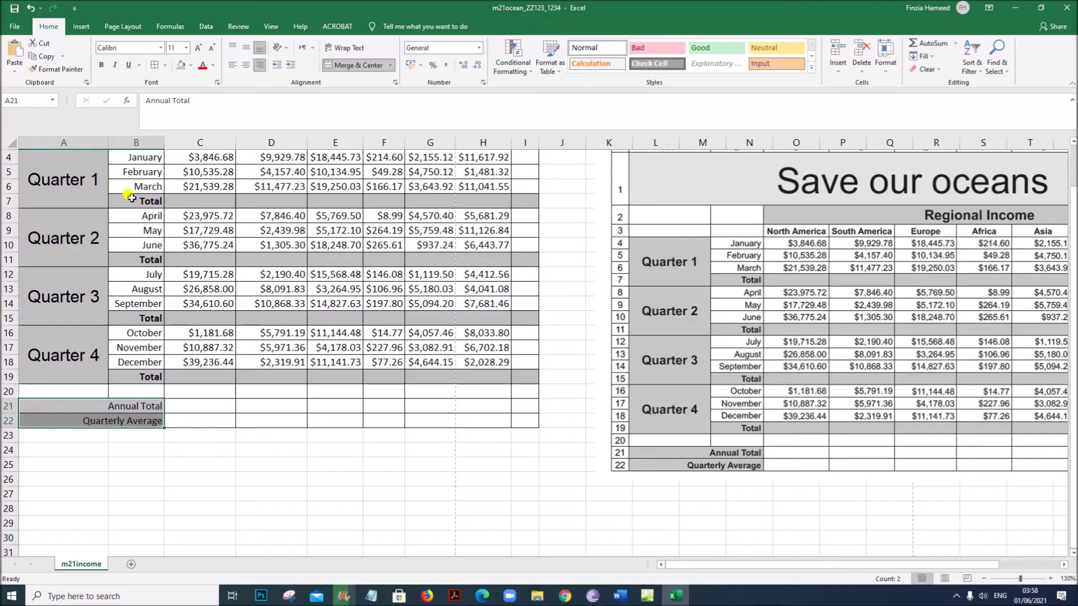
Bold the Annual Total and Quarterly Average labels.
left_click(102, 67)
left_click(199, 499)
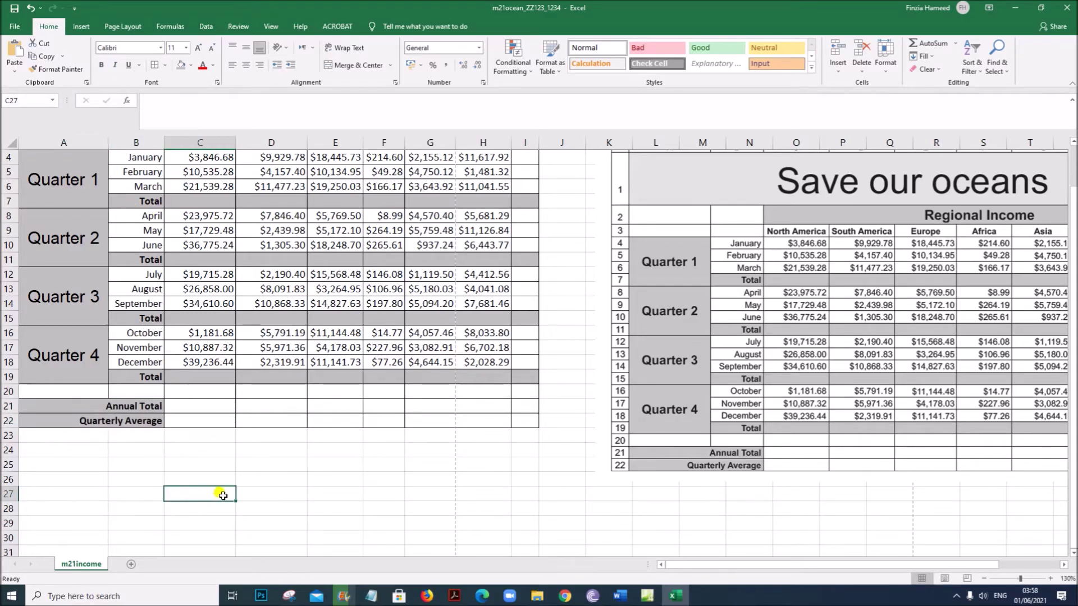
scroll(238, 489, "up", 1)
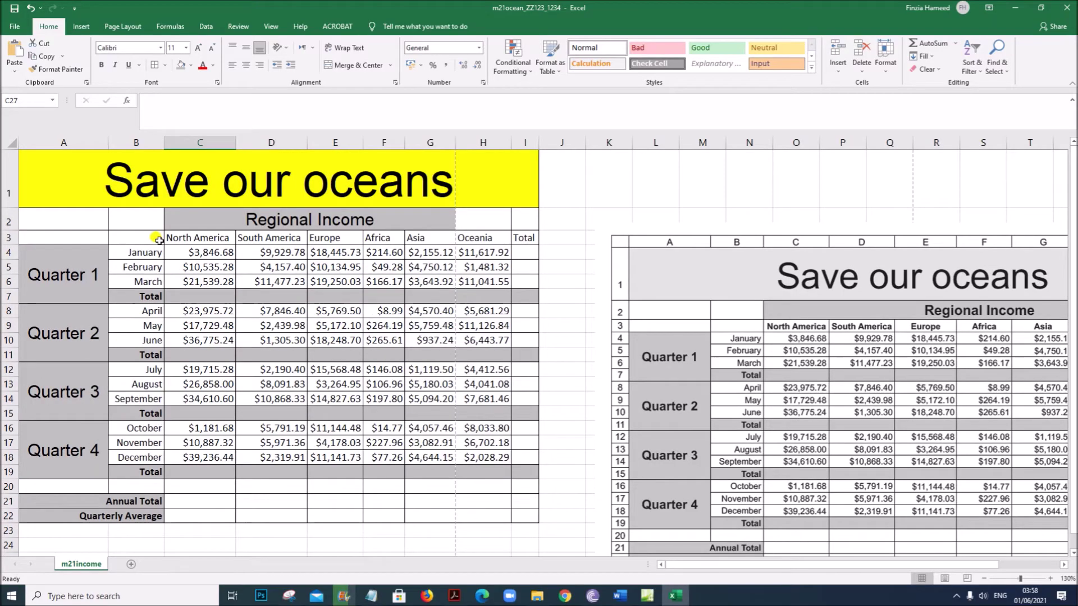
Centre and bold the region headings in row 3 (C3:I3).
left_click_drag(185, 238, 517, 234)
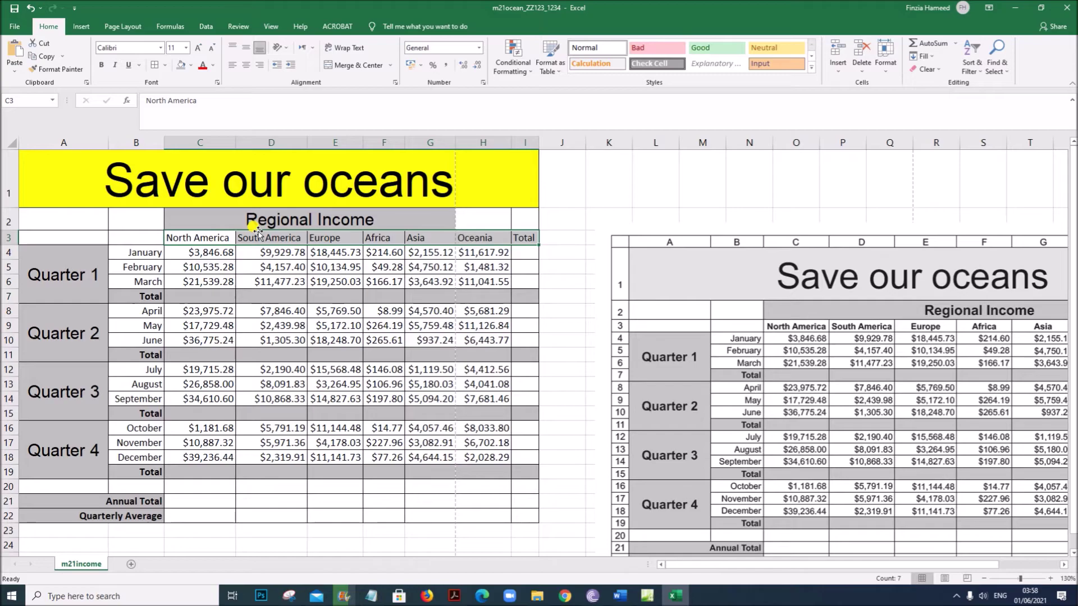
left_click(246, 65)
left_click(101, 67)
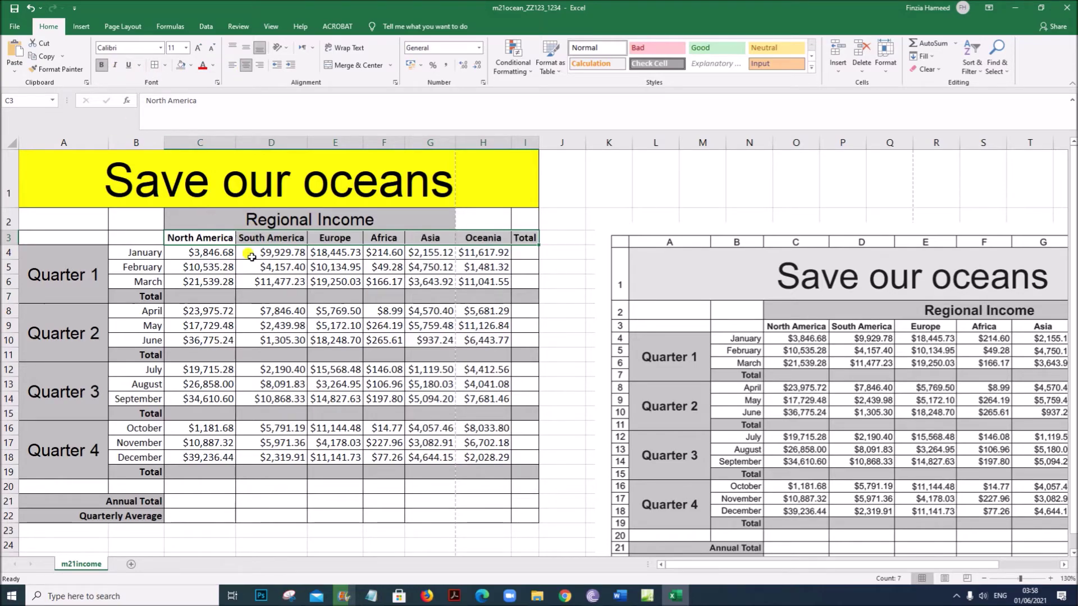
left_click(291, 412)
Widen columns C to I to an equal width, then bring back the Acrobat question paper.
left_click_drag(193, 139, 586, 147)
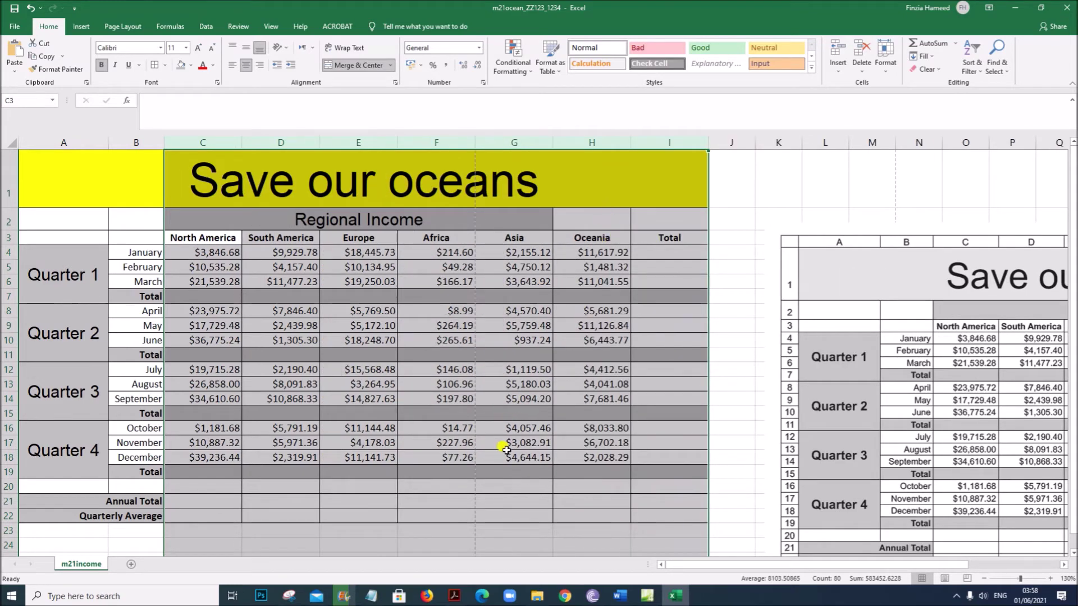
left_click(511, 472)
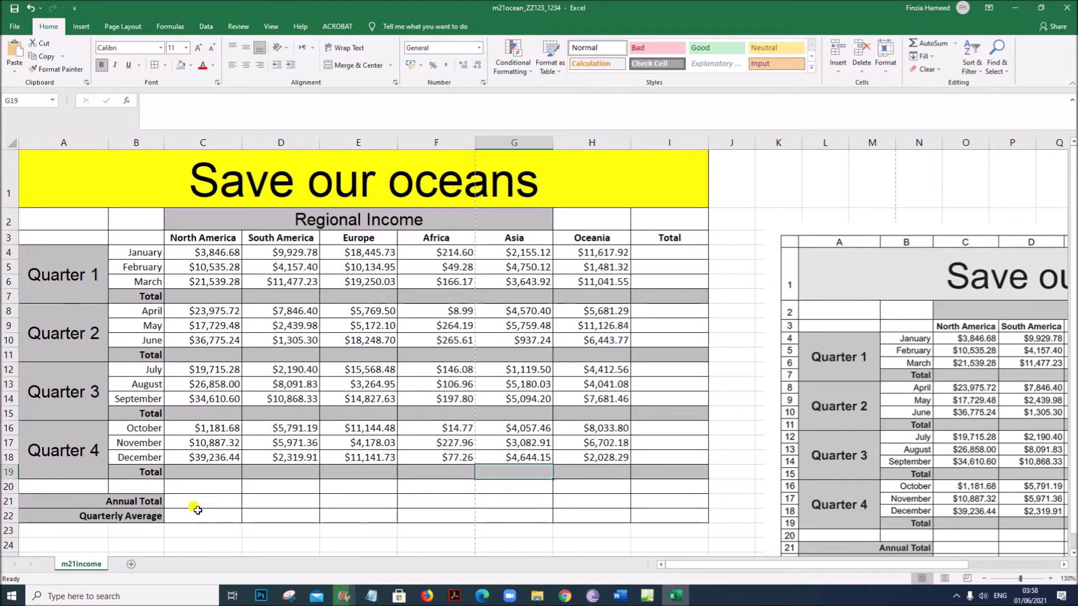
left_click(456, 587)
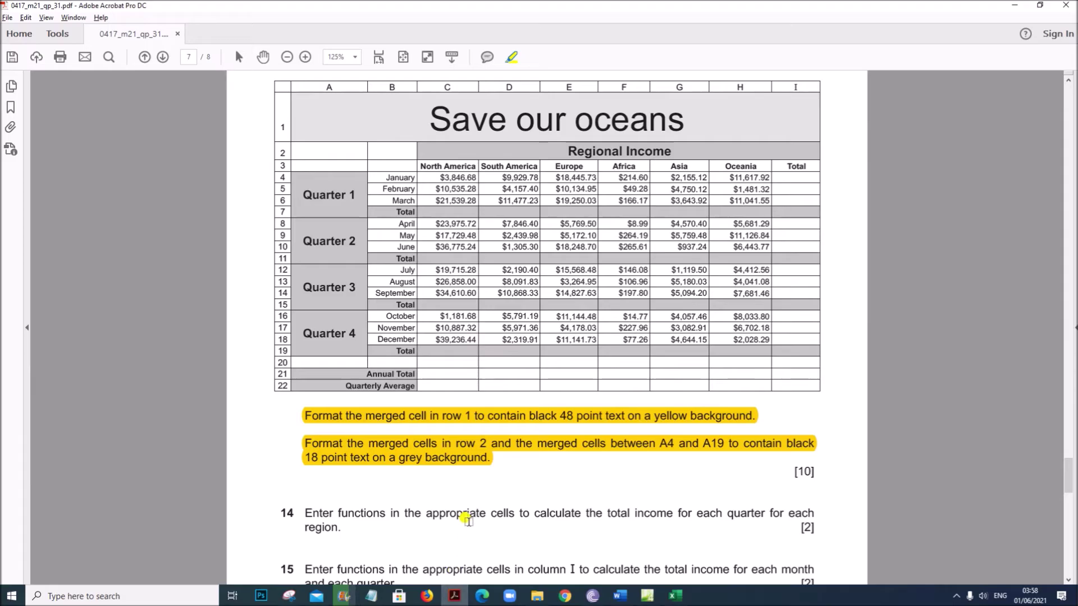
Highlight question 14 in yellow on the exam paper and return to Excel.
scroll(488, 511, "down", 5)
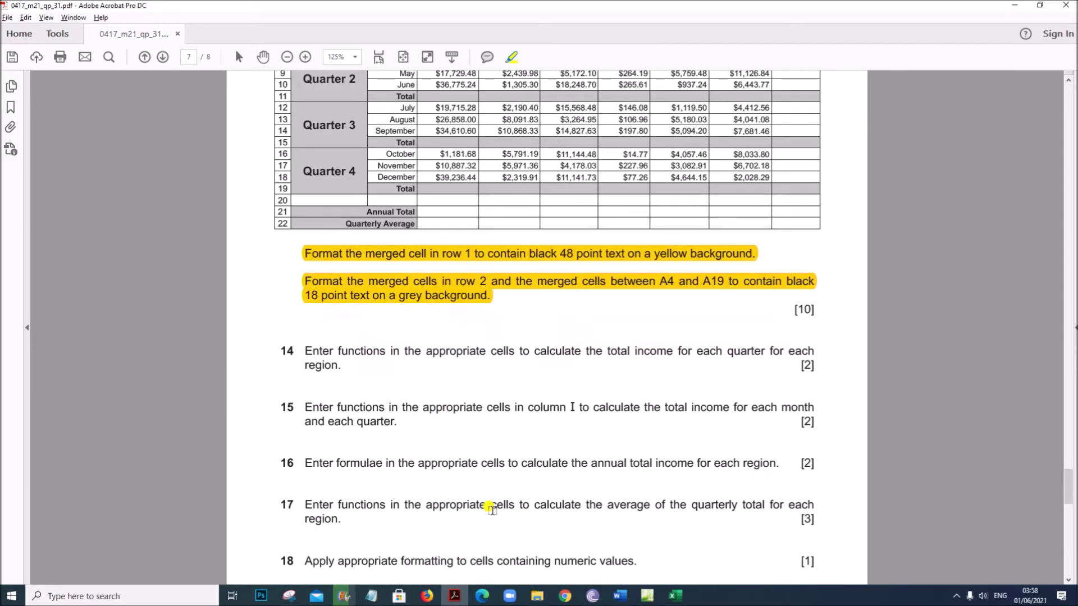
left_click_drag(304, 348, 340, 364)
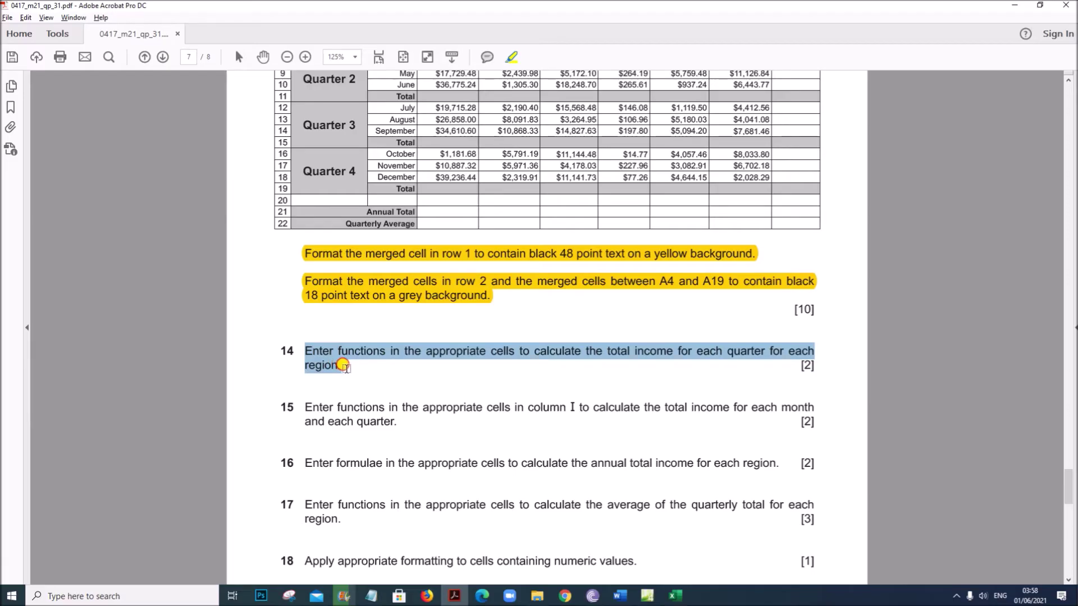
left_click_drag(343, 366, 344, 365)
left_click(676, 595)
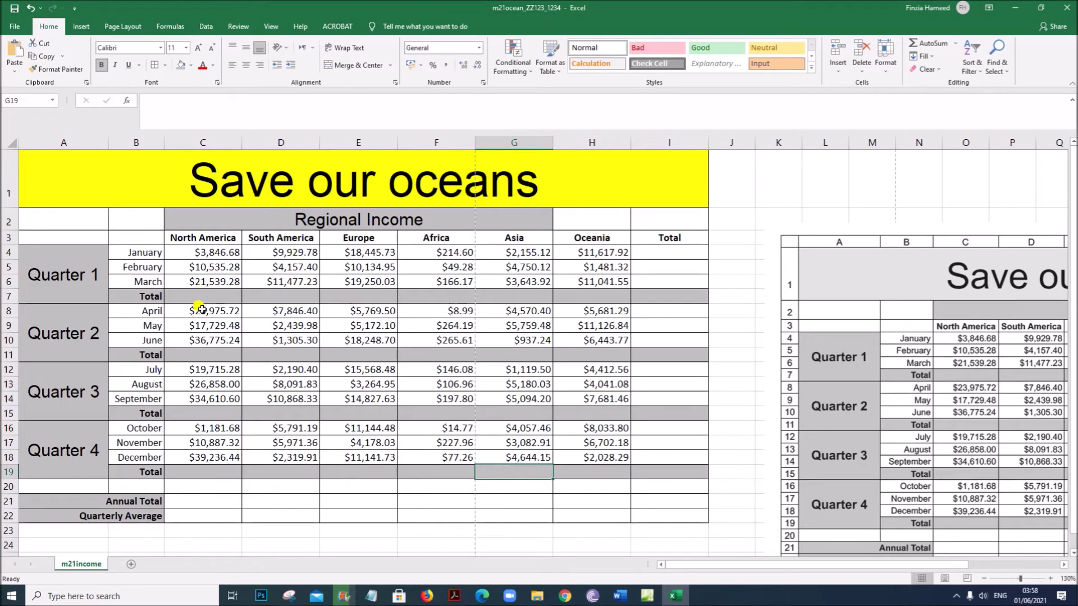
Enter =SUM(C4:C6) in C7 and fill it across to H7 for every region's Quarter 1 total.
left_click_drag(189, 298, 560, 295)
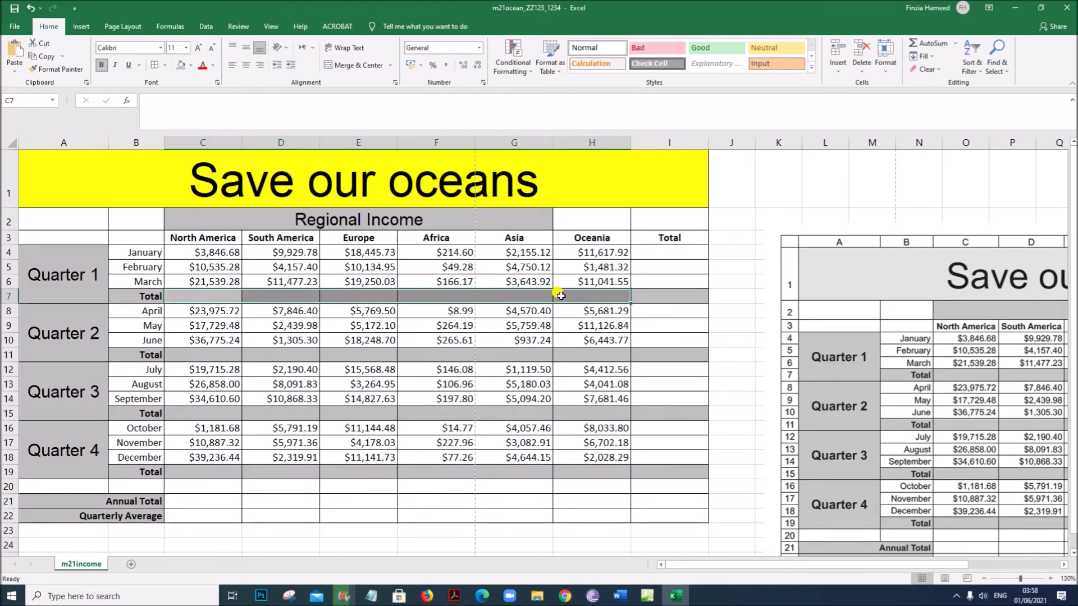
left_click(210, 296)
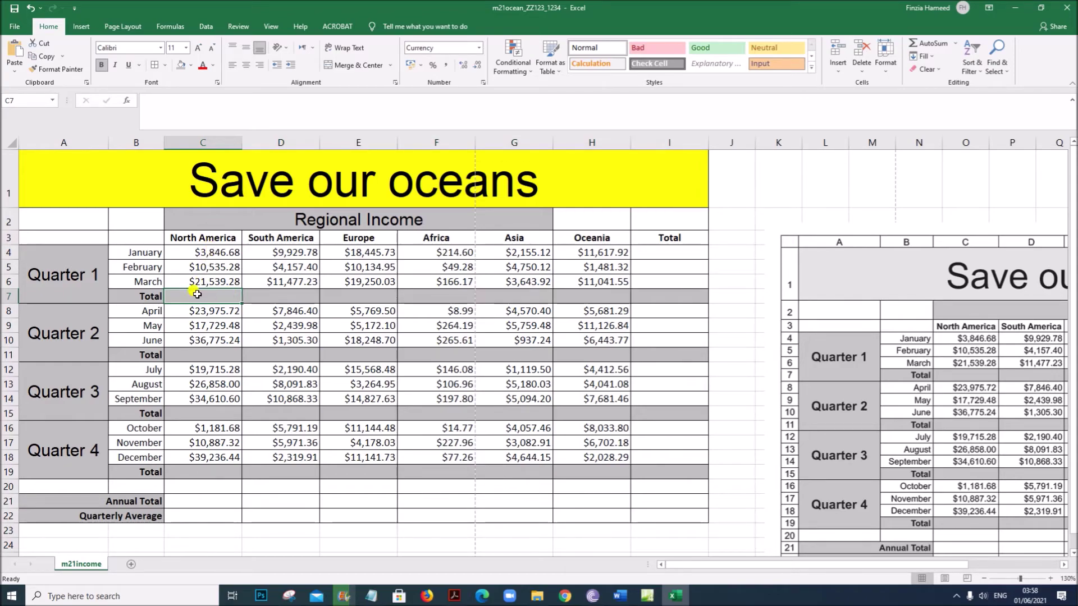
left_click_drag(210, 252, 211, 279)
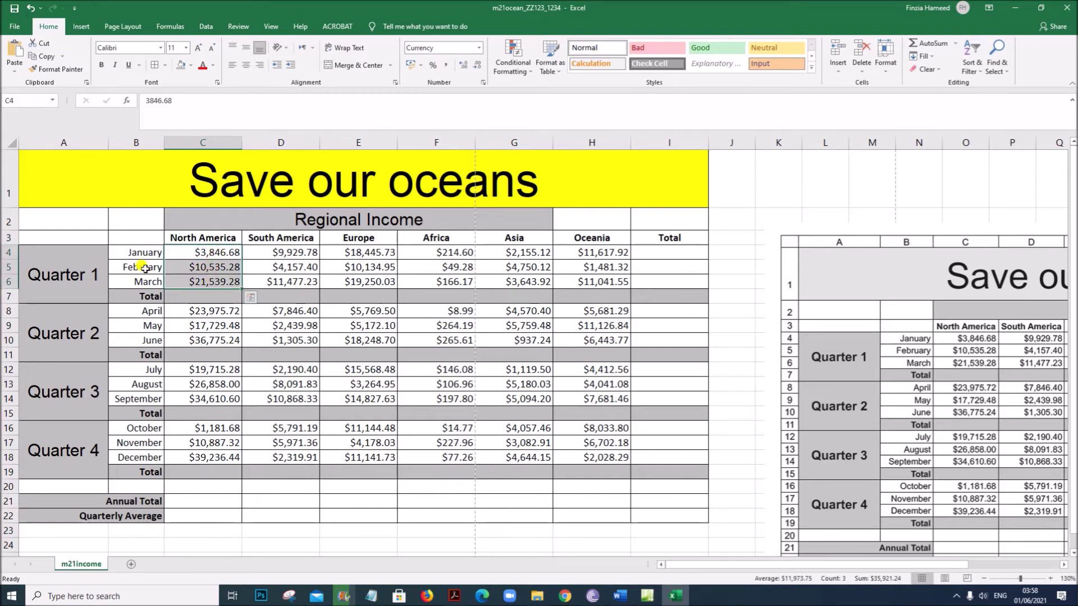
left_click(202, 294)
type("=")
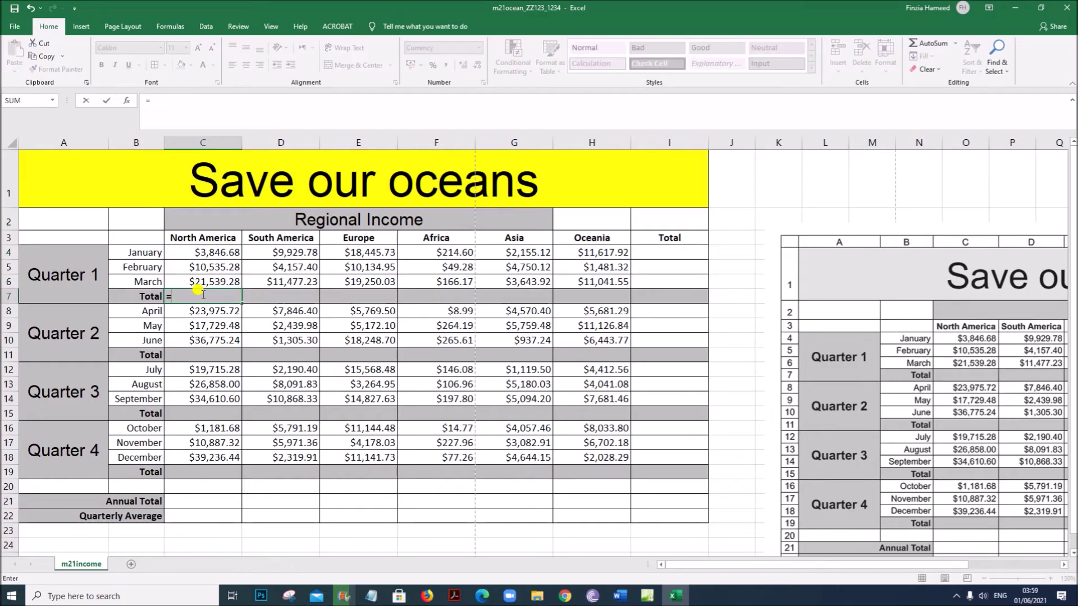
type("sum(")
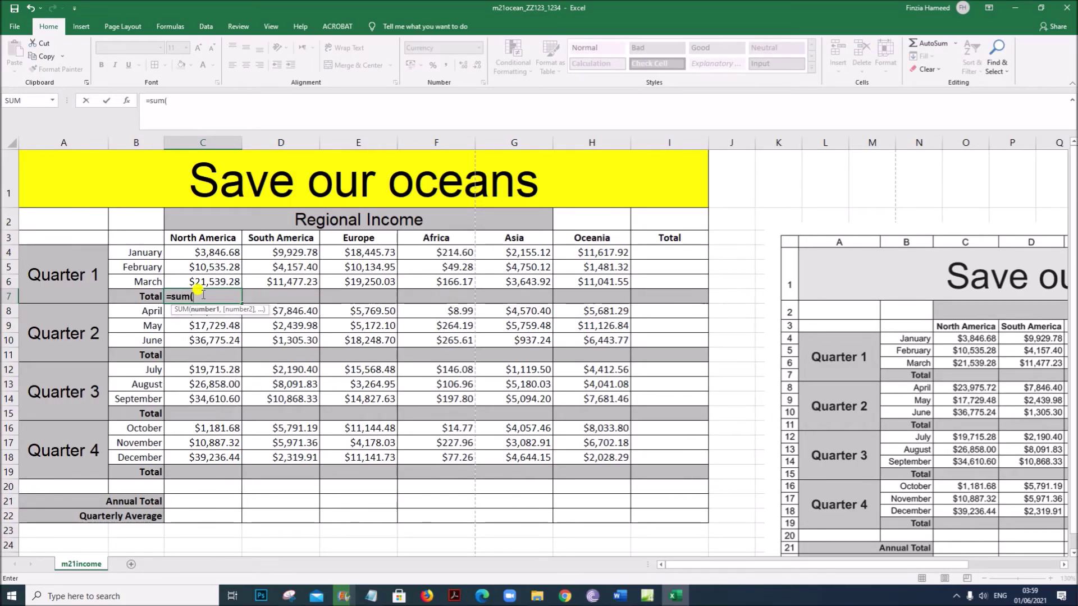
left_click_drag(201, 251, 206, 281)
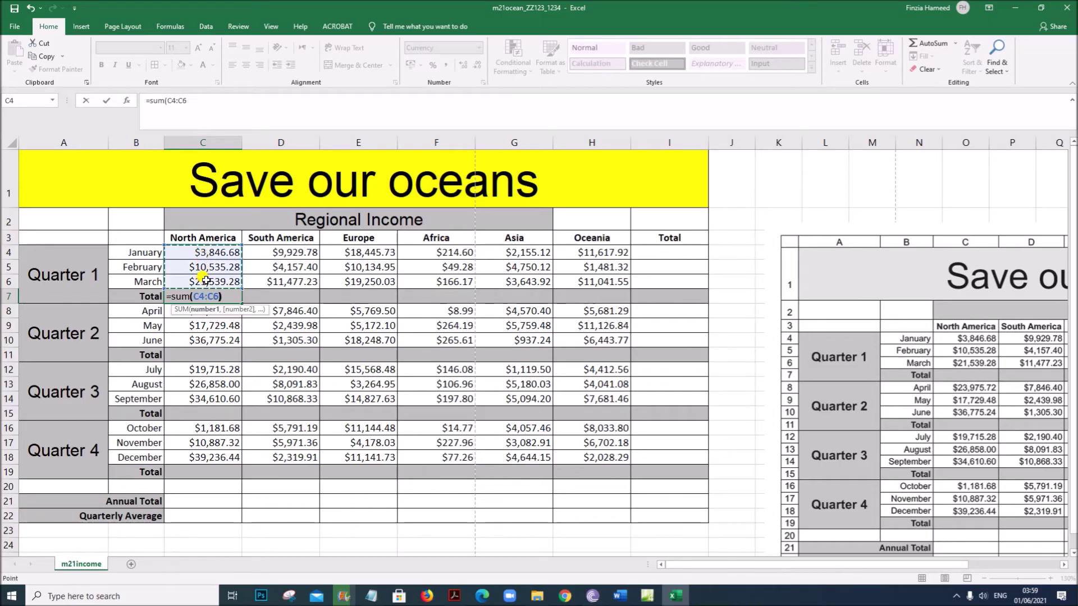
type(")")
key("Return")
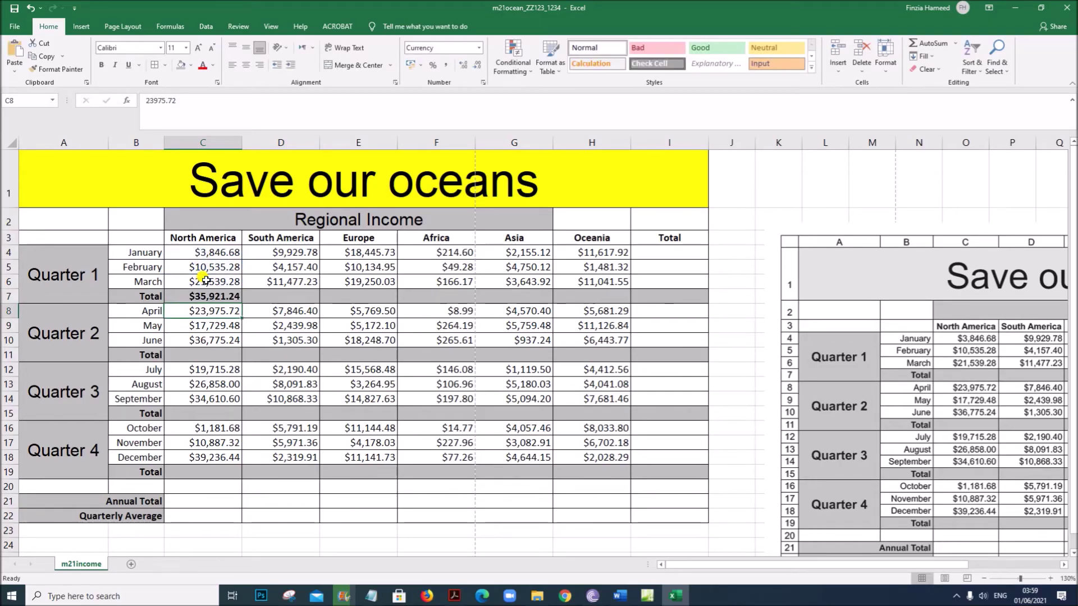
left_click(203, 296)
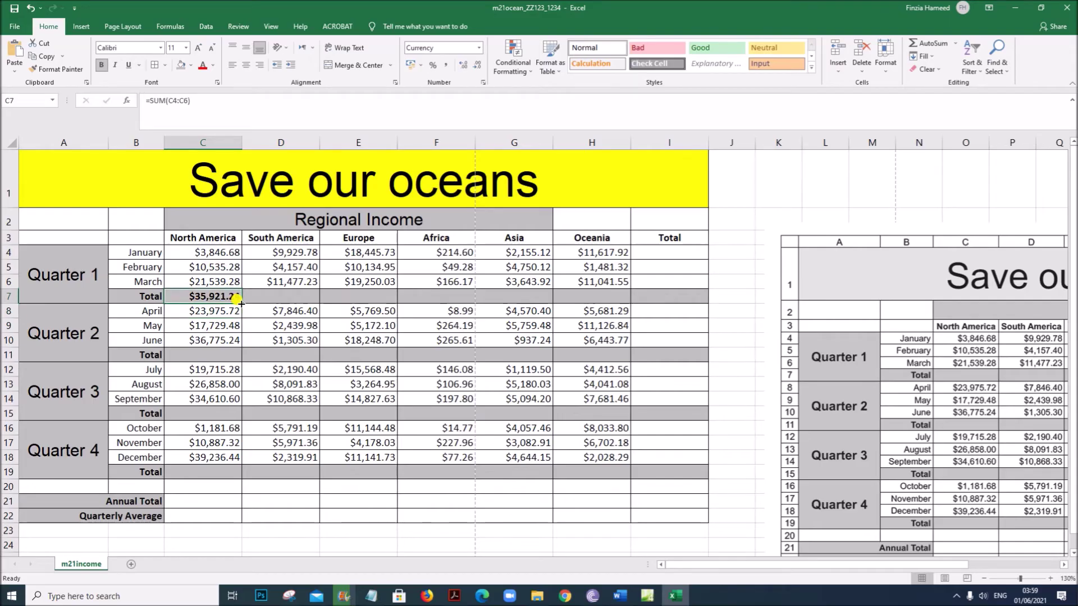
left_click_drag(240, 302, 611, 296)
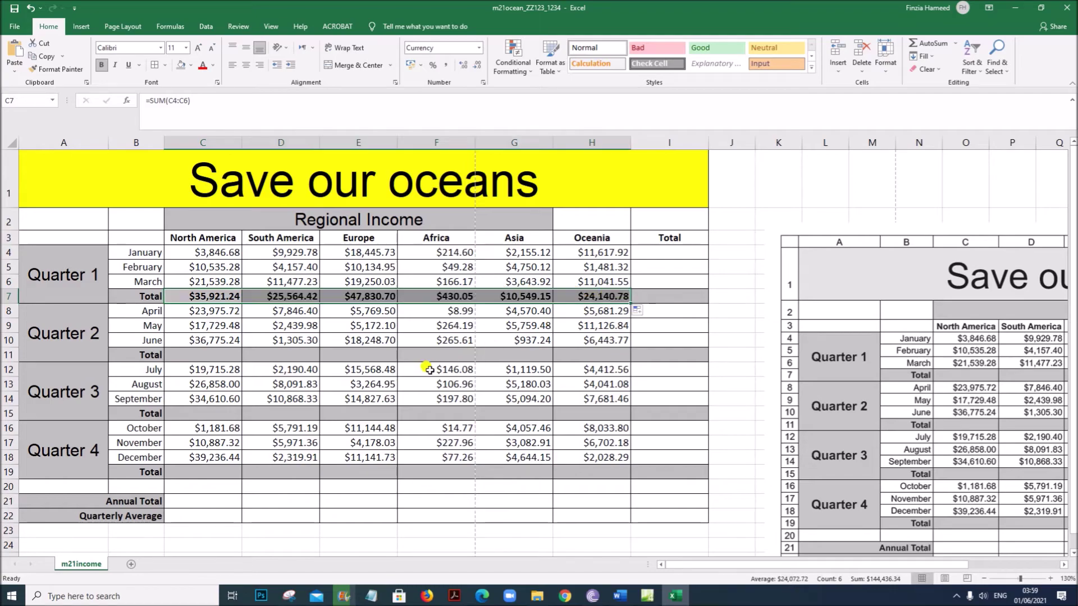
left_click(454, 596)
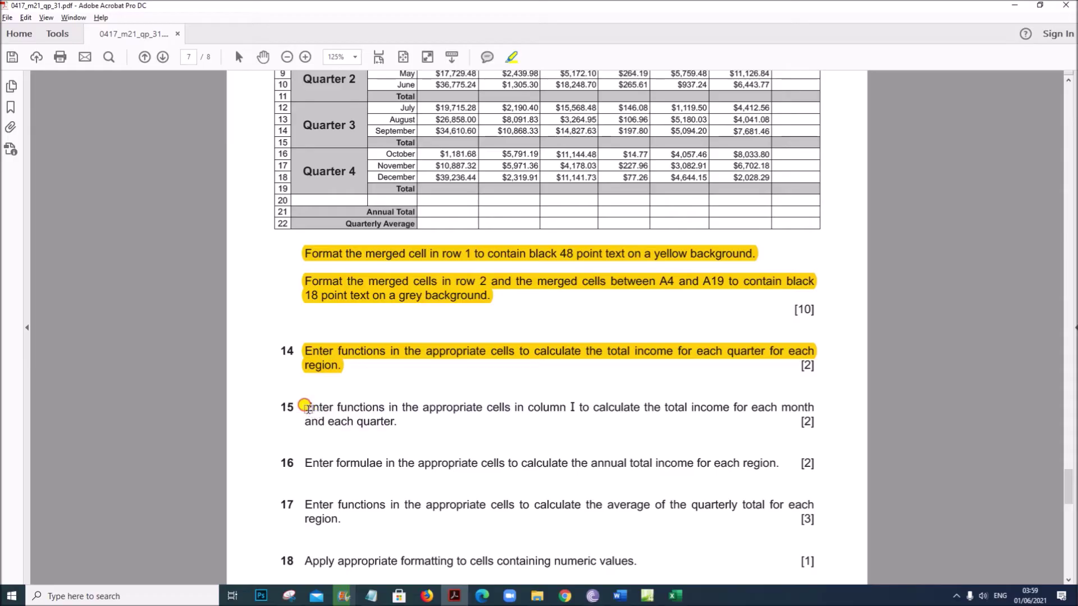
Highlight question 15 on column I totals in yellow on the question paper.
left_click_drag(306, 407, 394, 423)
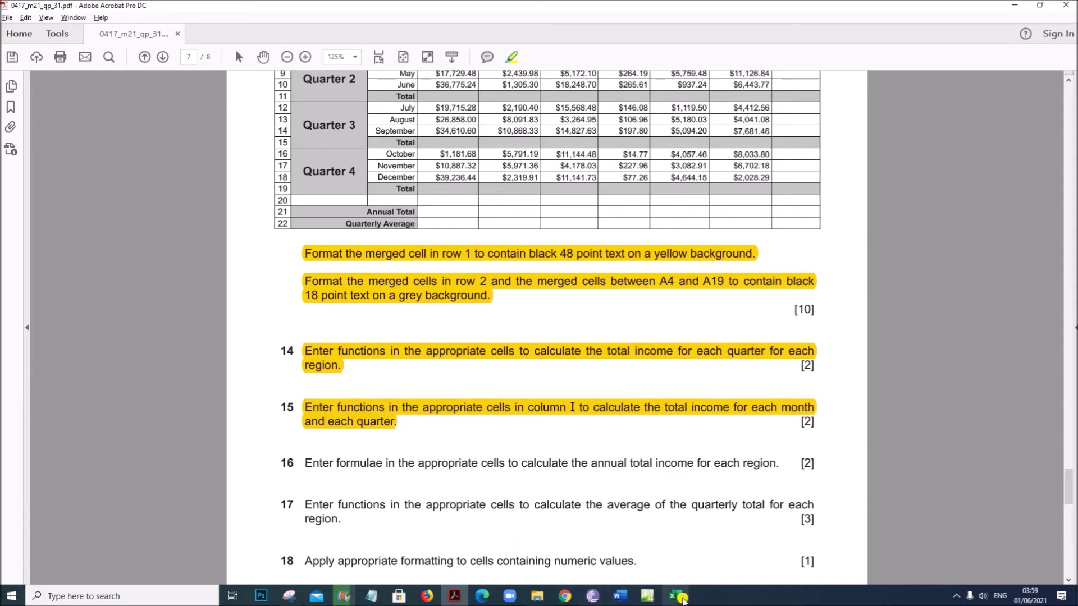
left_click(675, 595)
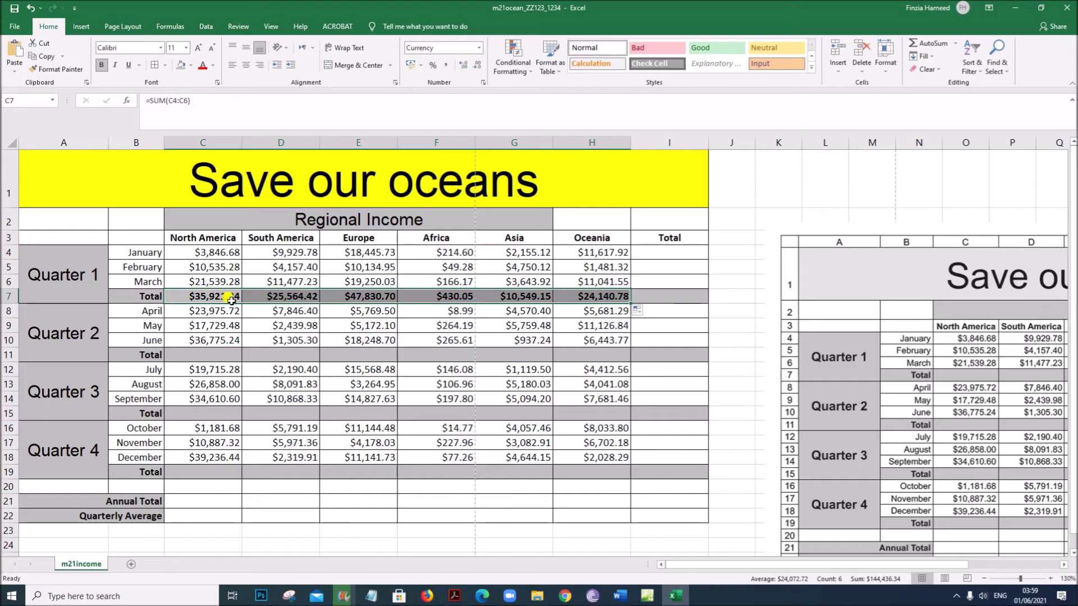
Copy the row 7 SUM formulas into the Quarter 2, Quarter 3 and Quarter 4 total rows.
left_click_drag(221, 295, 572, 296)
right_click(572, 295)
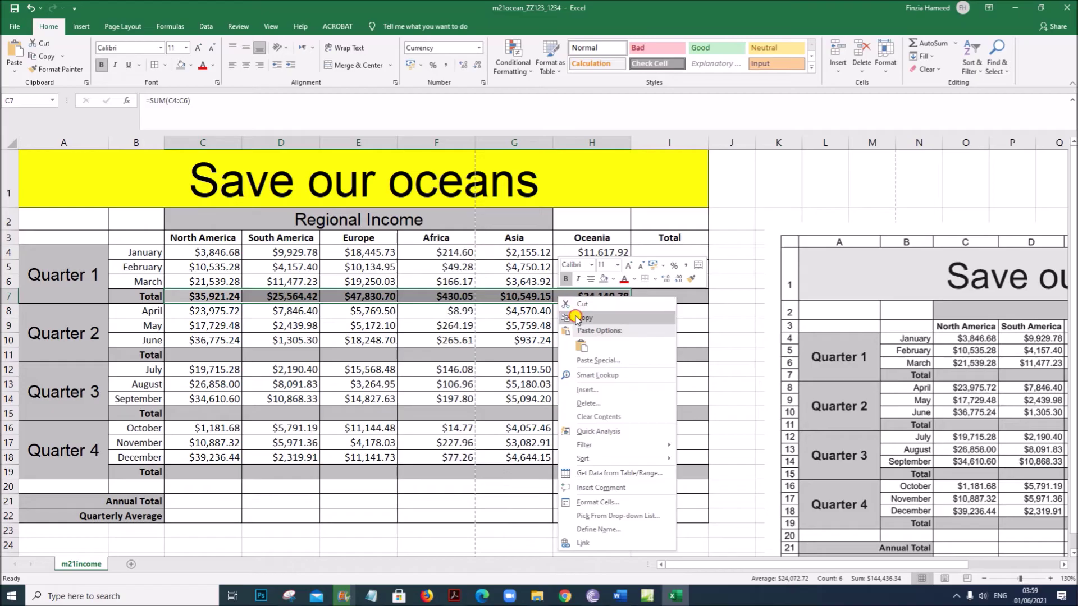
left_click(576, 318)
left_click(184, 356)
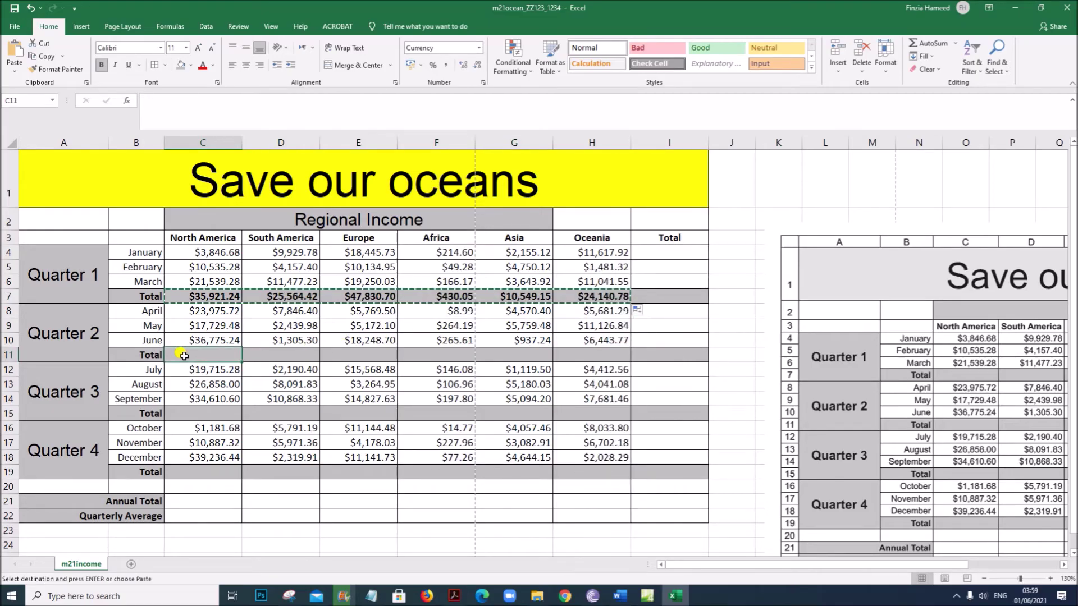
key("ctrl+v")
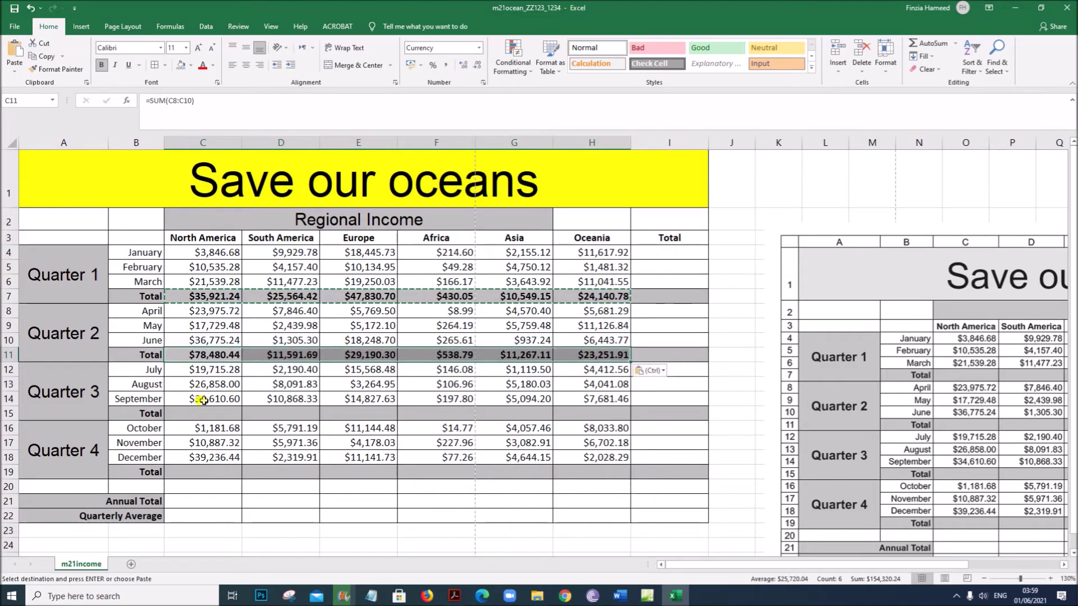
left_click(201, 415)
key("ctrl+v")
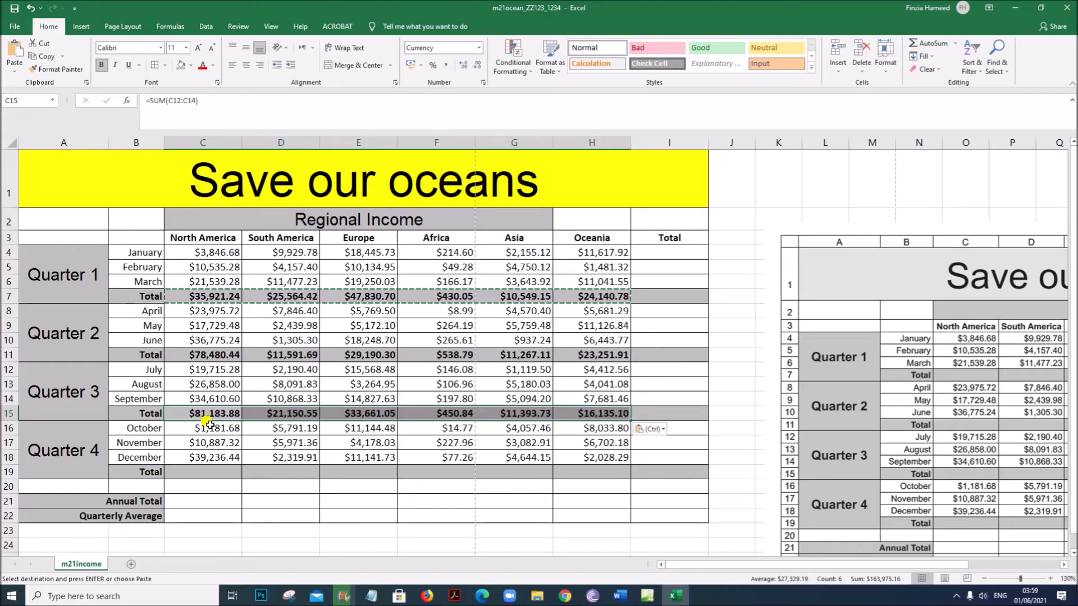
left_click(202, 471)
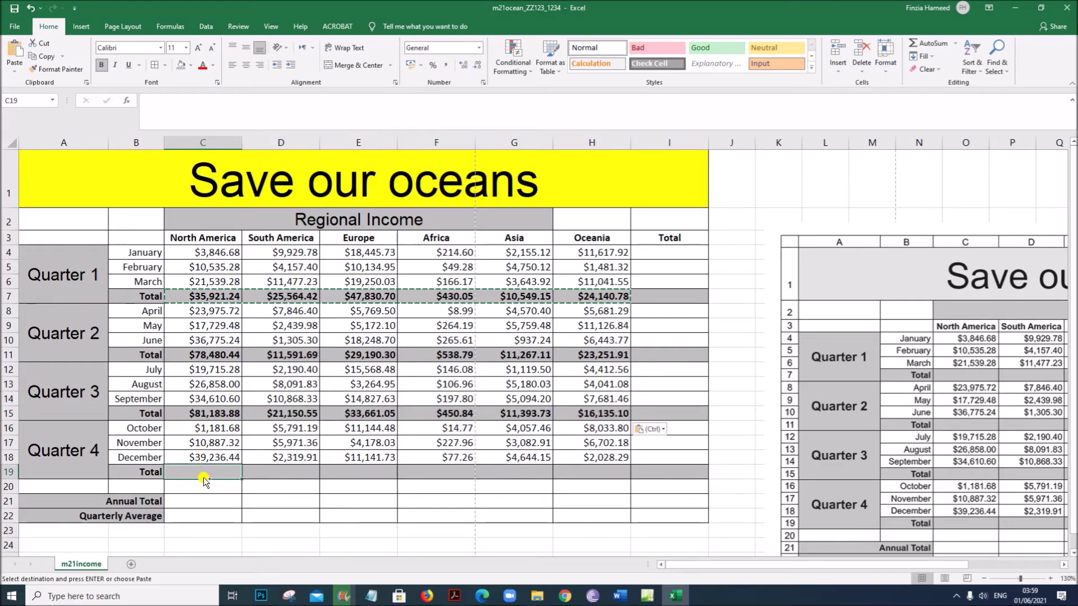
key("ctrl+v")
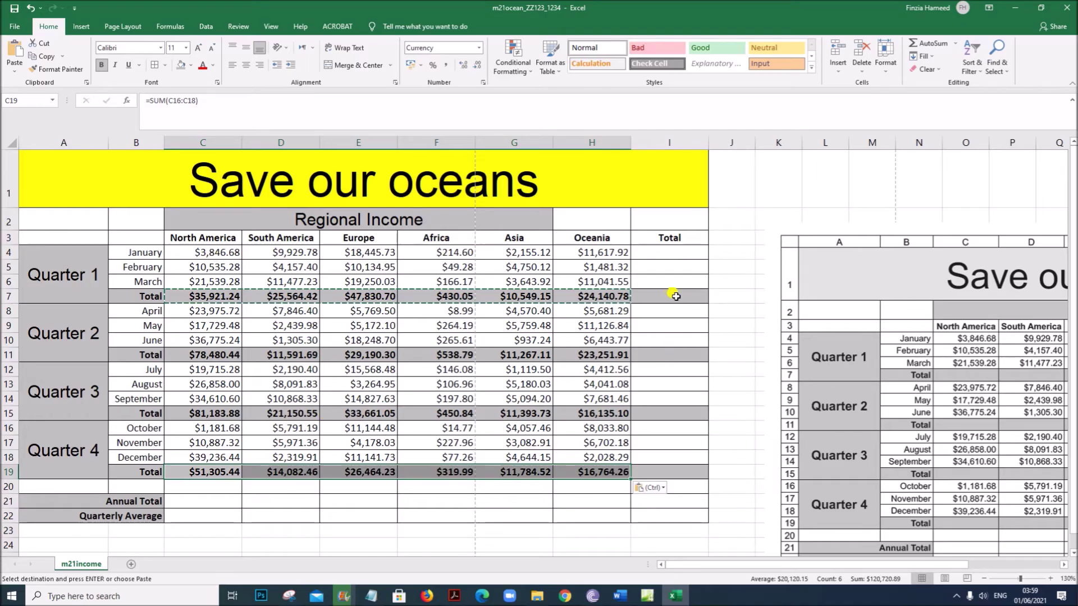
Select the January total cell I4 and bring the question paper forward.
left_click(732, 286)
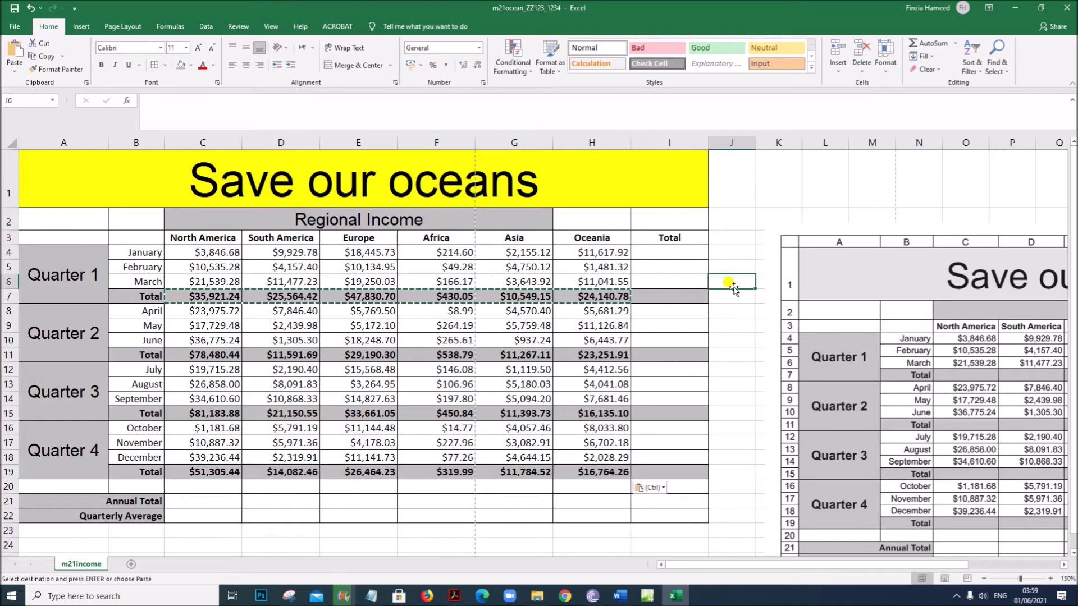
left_click(678, 254)
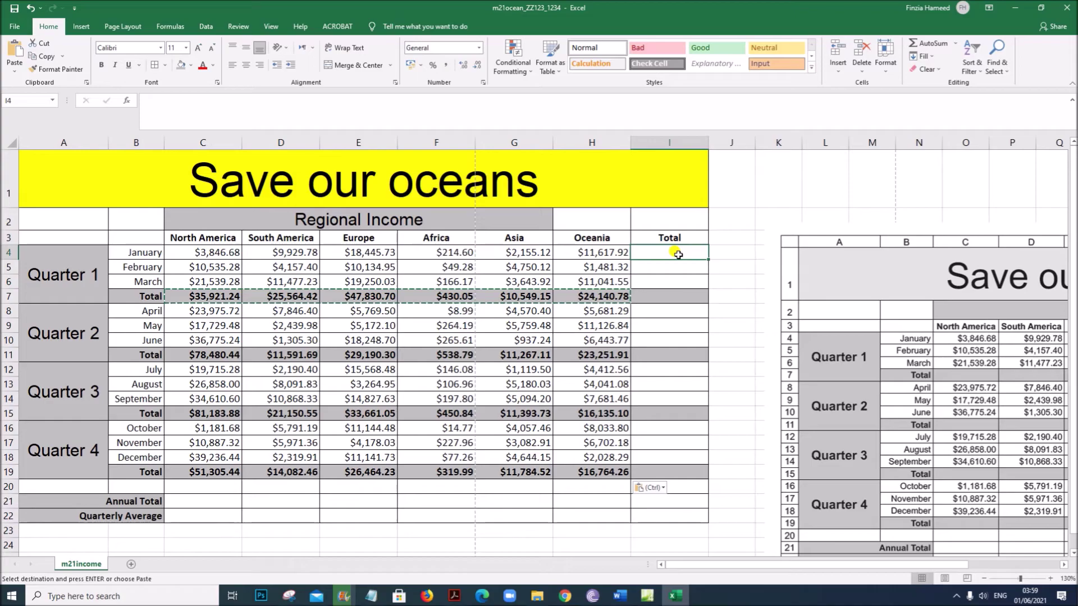
left_click(455, 595)
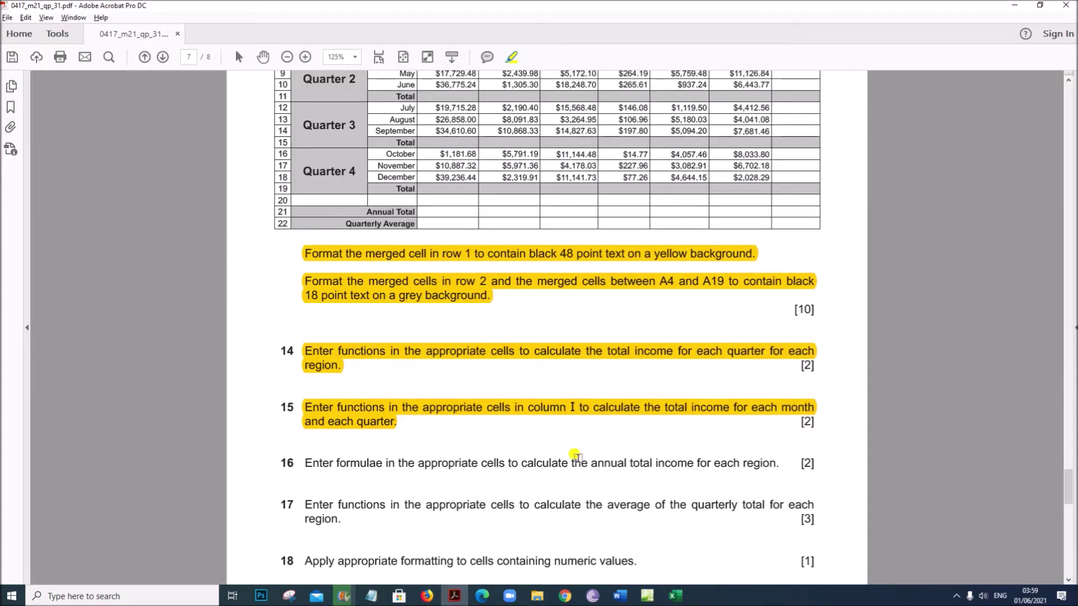
Enter =SUM(C4:H4) in I4 and fill it down to I19.
left_click(675, 595)
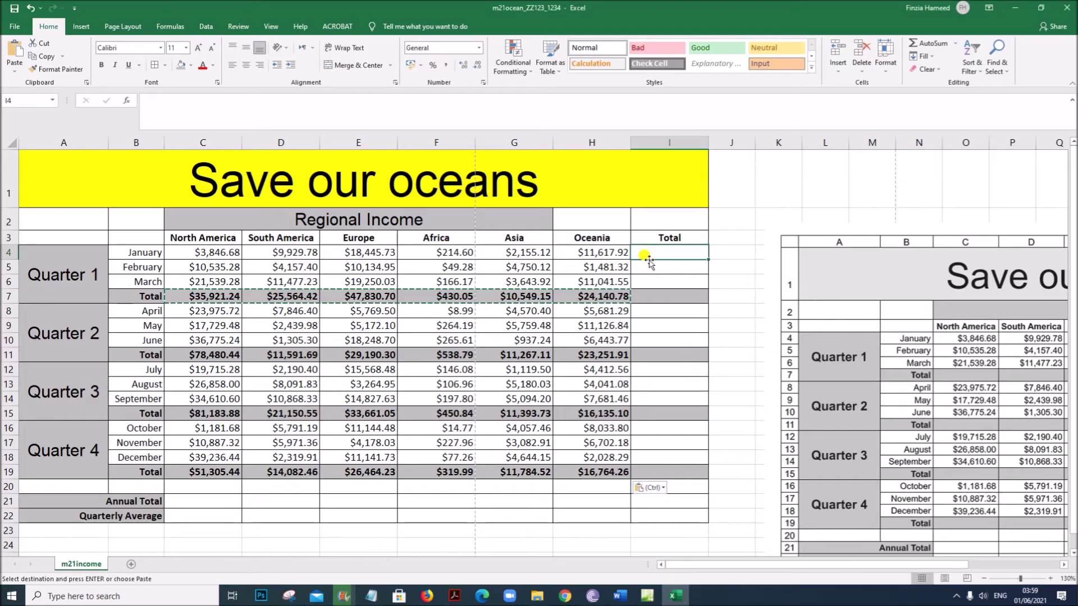
left_click_drag(200, 253, 584, 253)
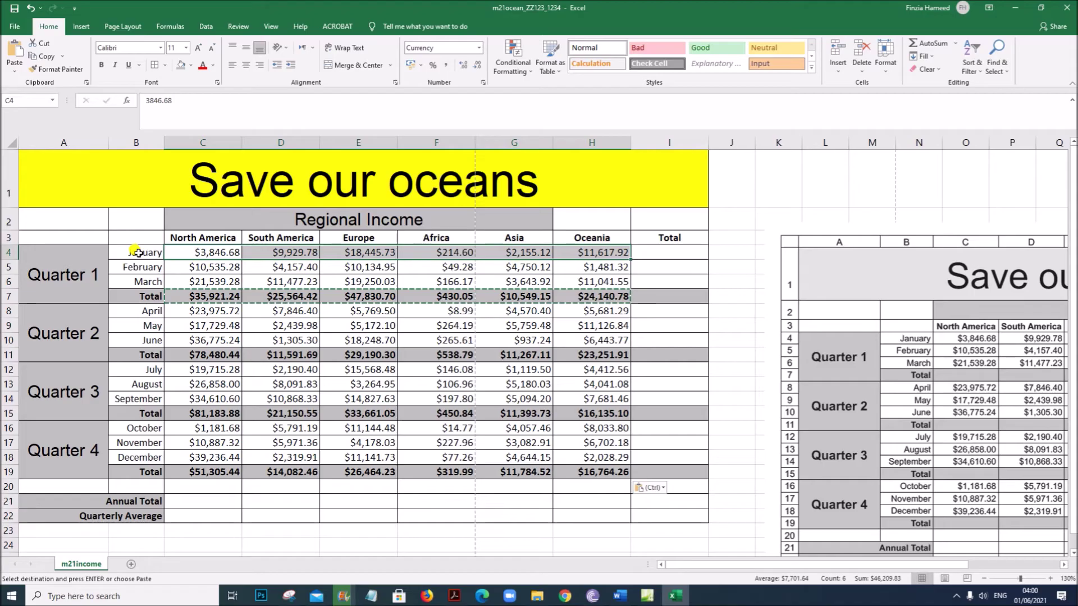
left_click_drag(623, 296, 194, 297)
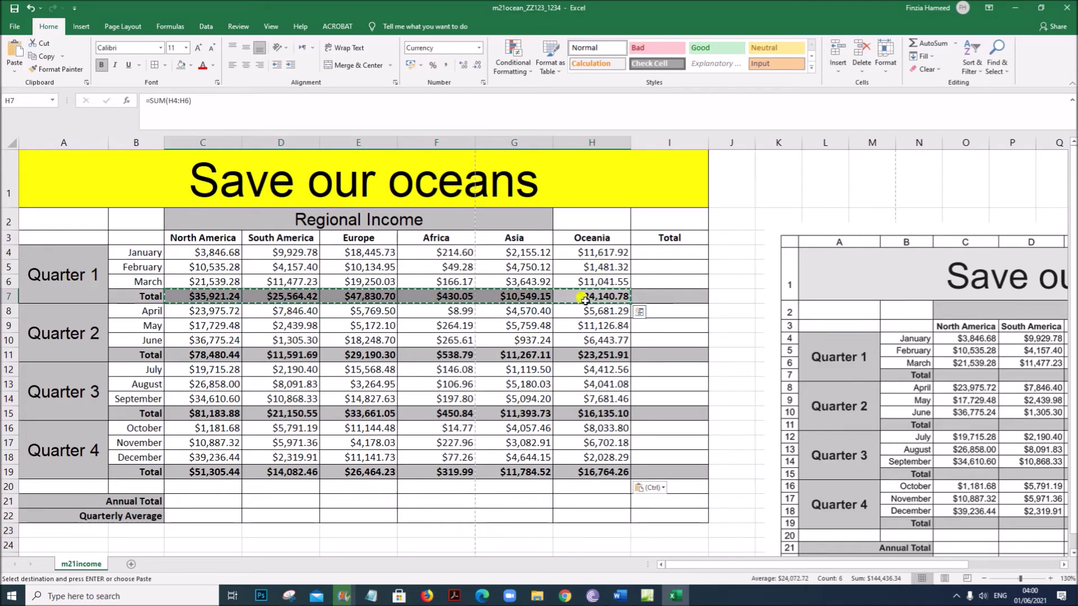
left_click(664, 255)
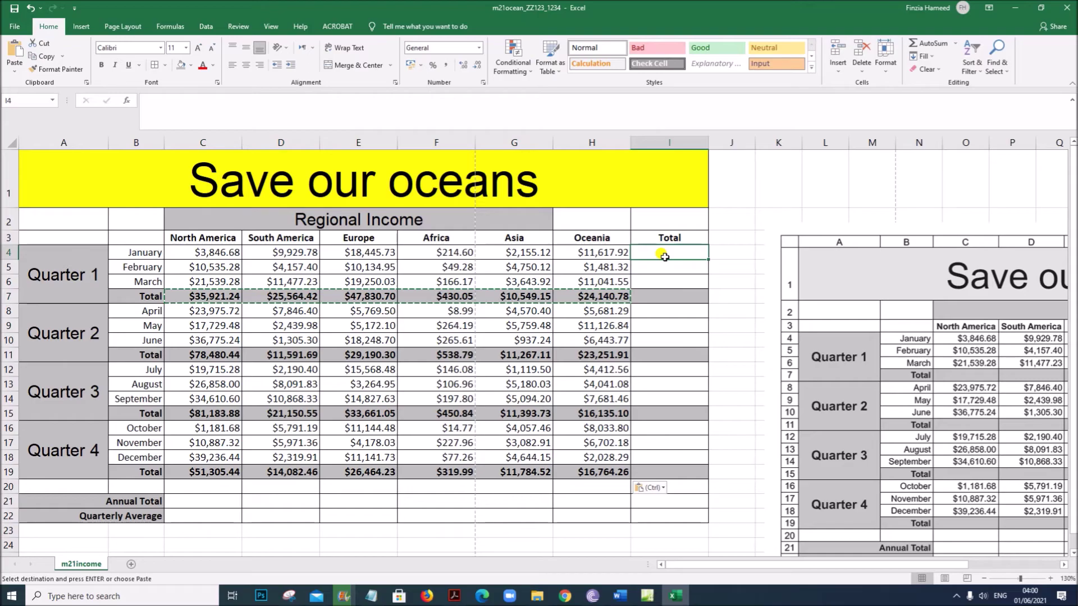
type("=sum")
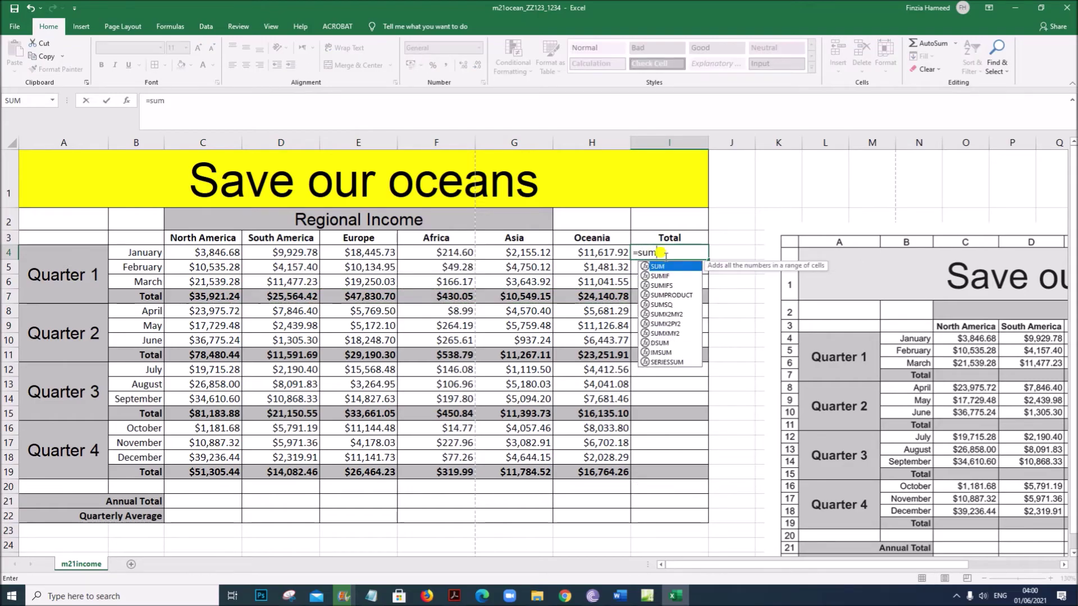
type("(")
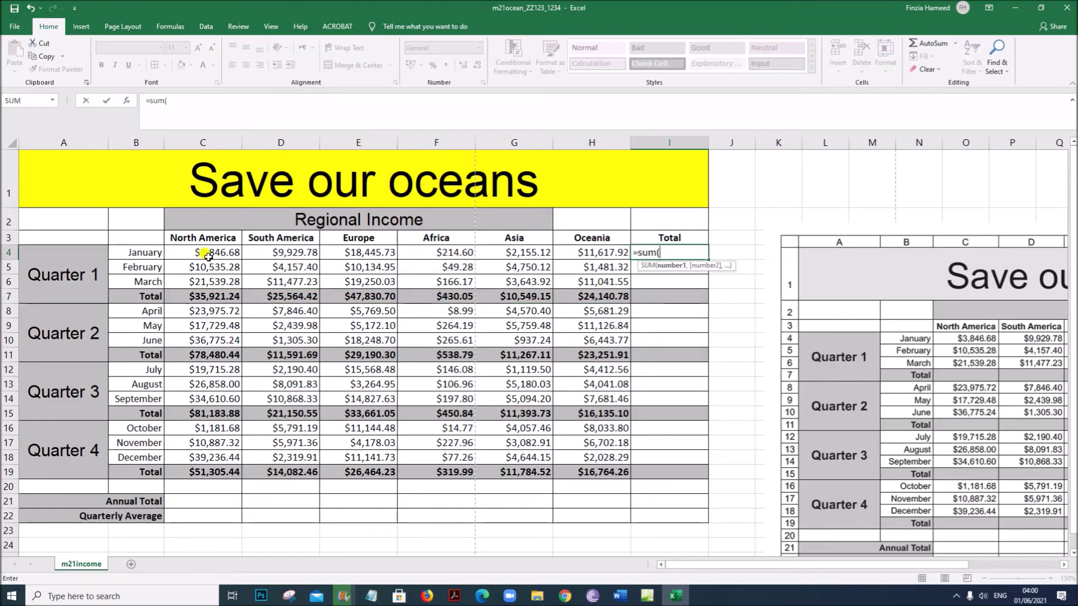
left_click_drag(208, 253, 584, 255)
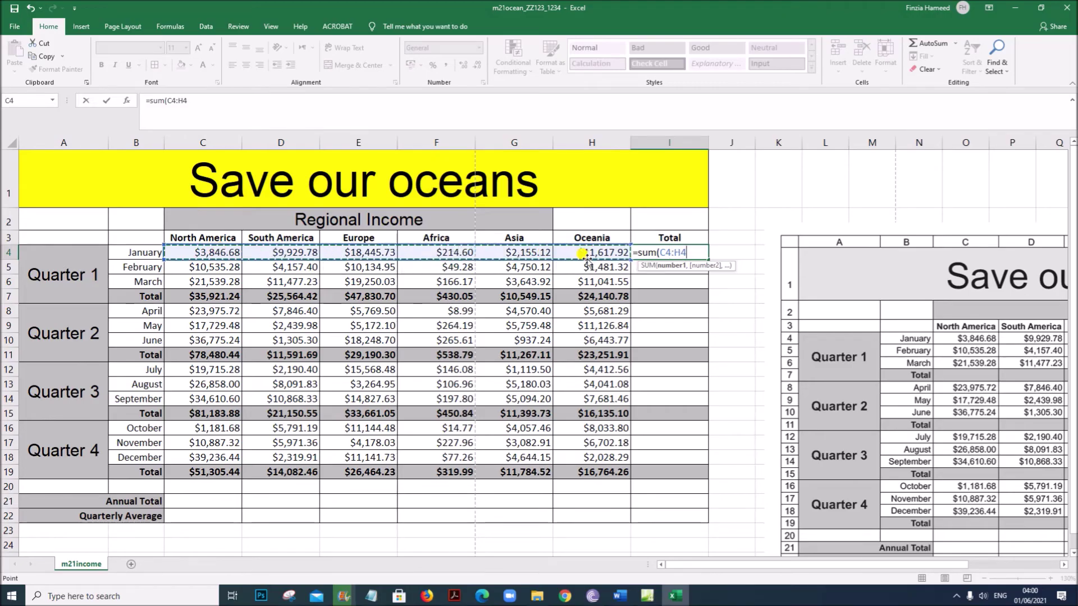
key("Return")
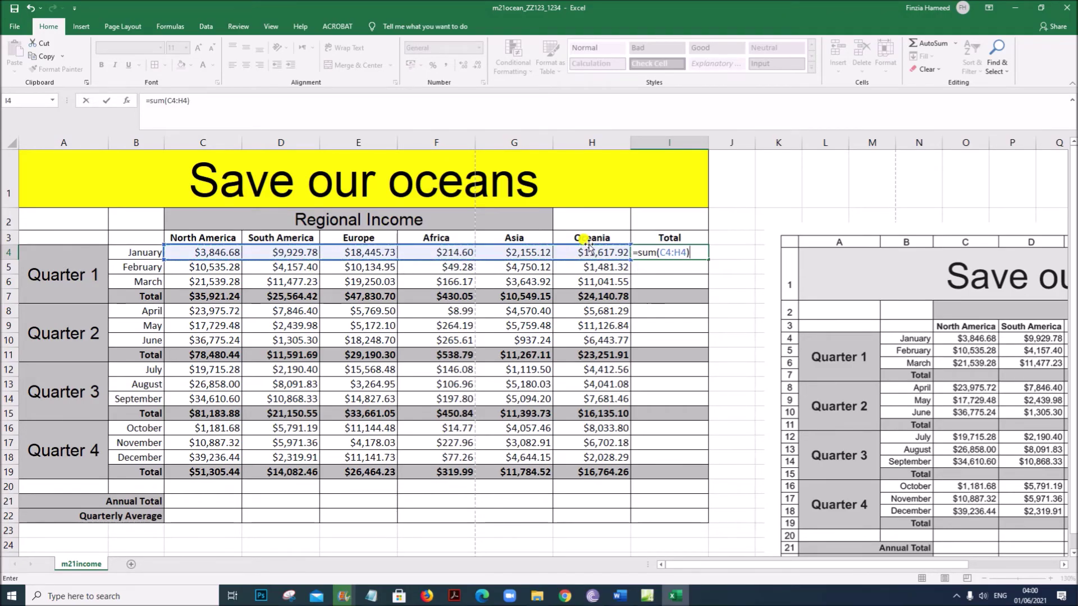
left_click(670, 254)
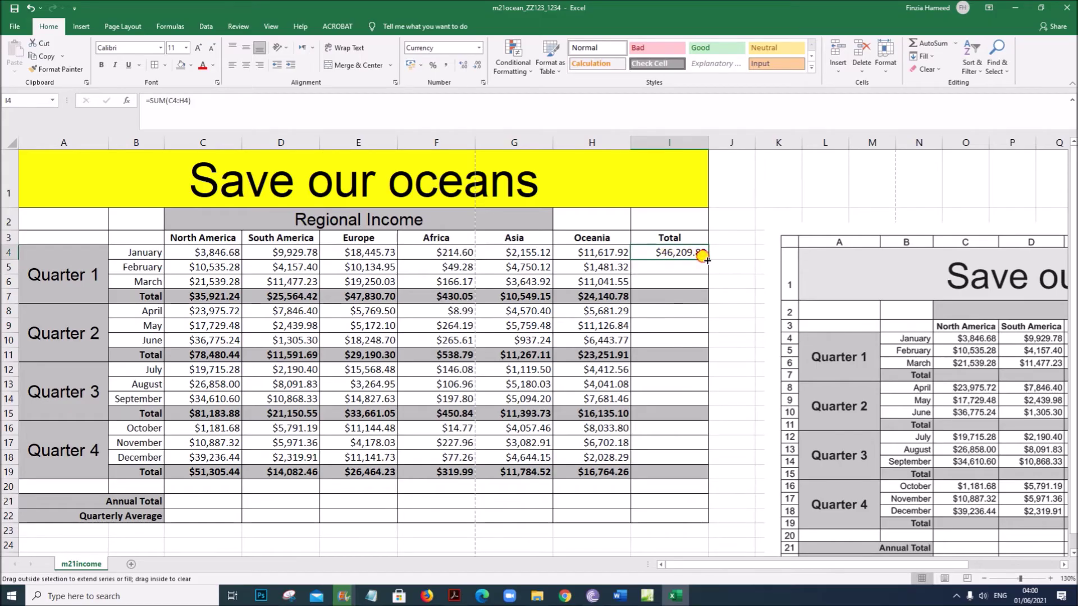
left_click_drag(705, 260, 698, 477)
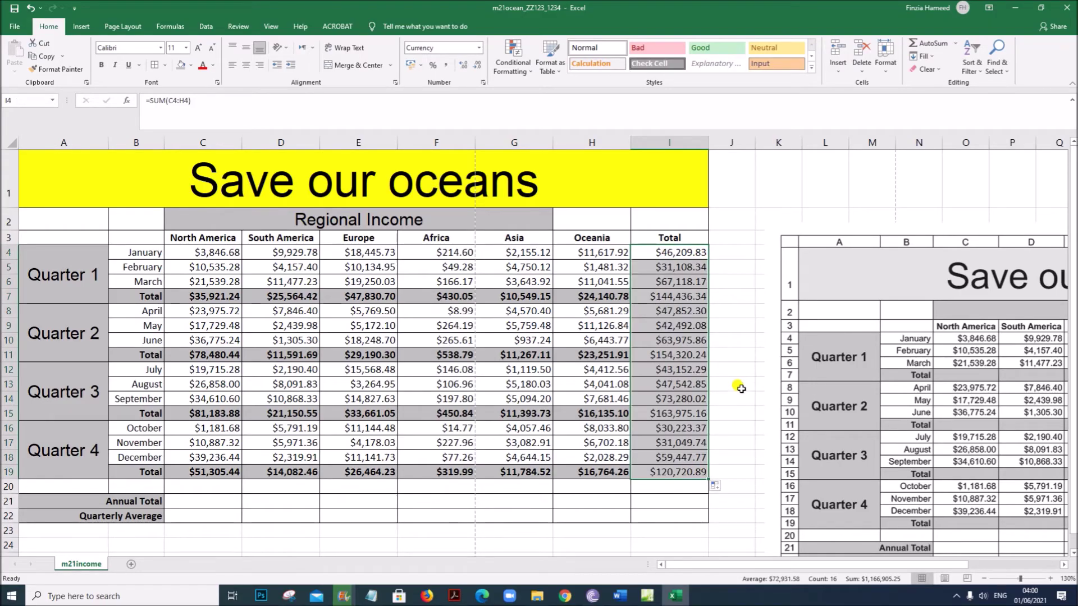
left_click(744, 382)
Bold the quarterly totals in I7, I11, I15 and I19.
left_click(675, 298)
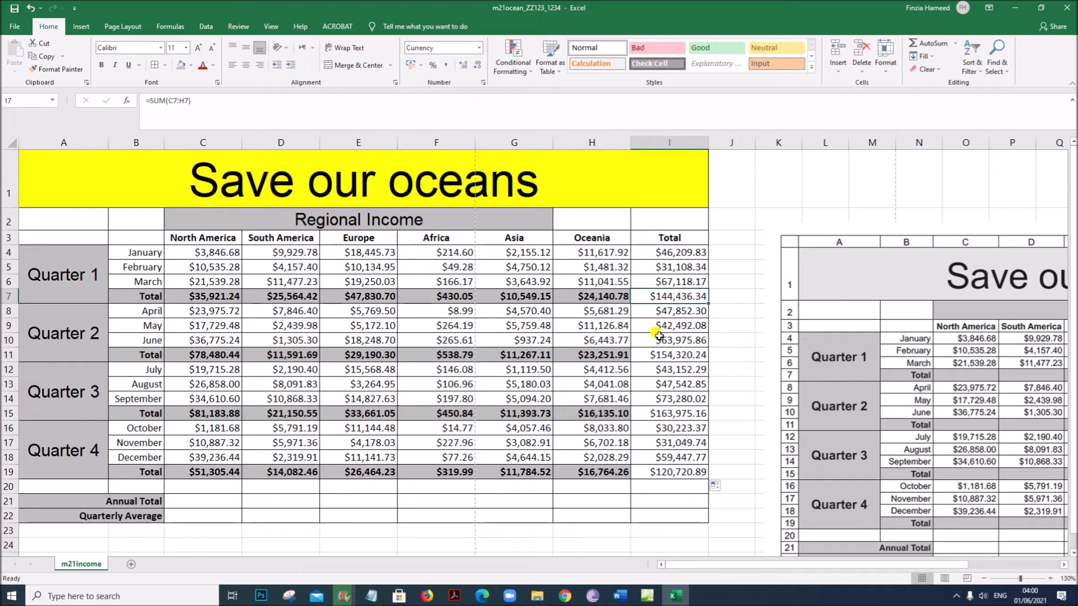
left_click(659, 356, "ctrl")
left_click(659, 414, "ctrl")
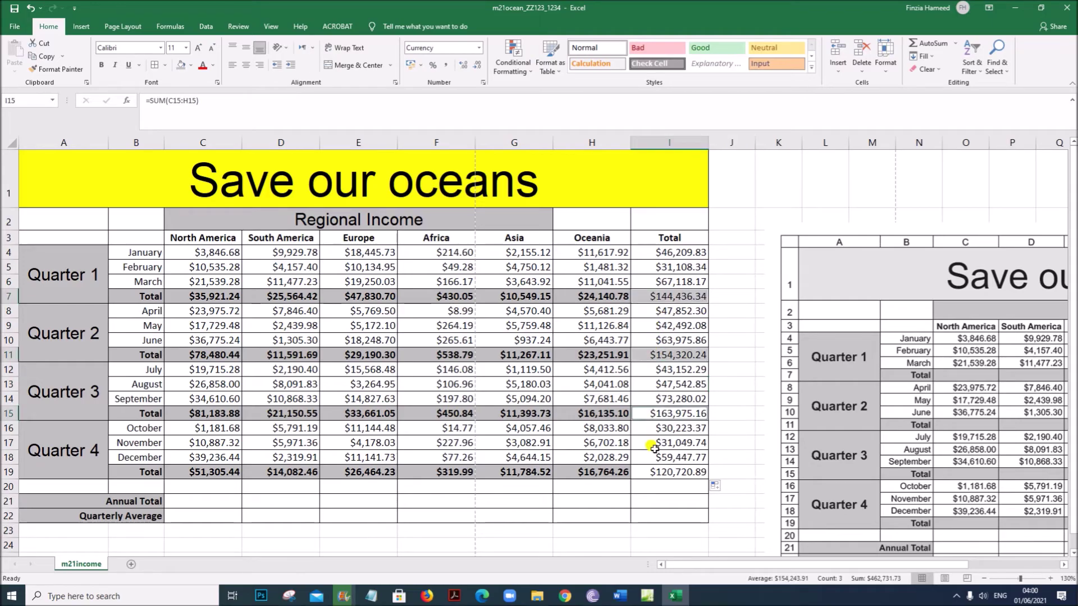
left_click(651, 471, "ctrl")
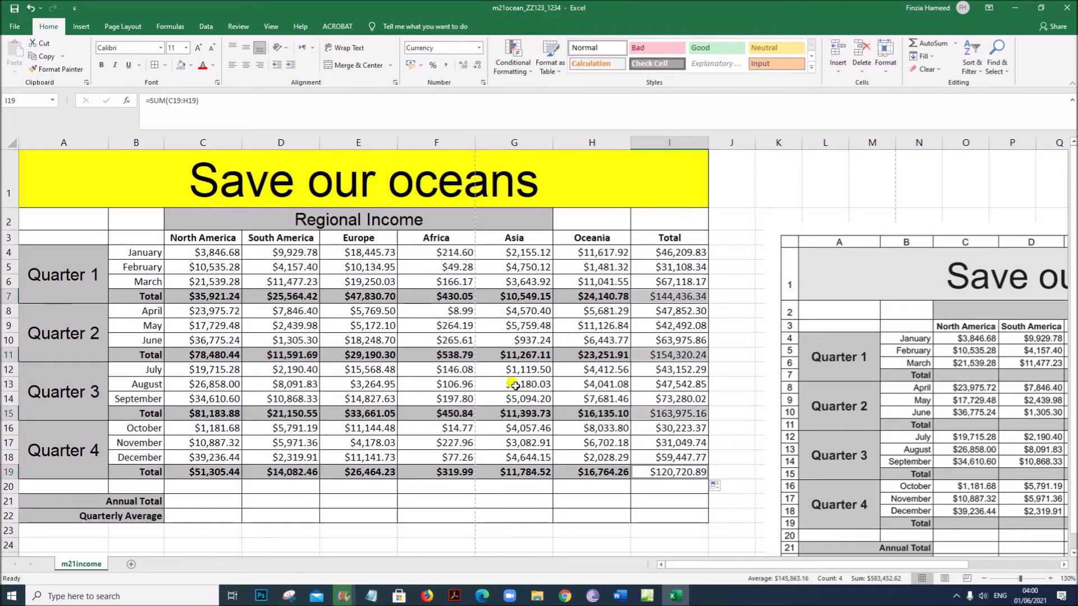
left_click(103, 64)
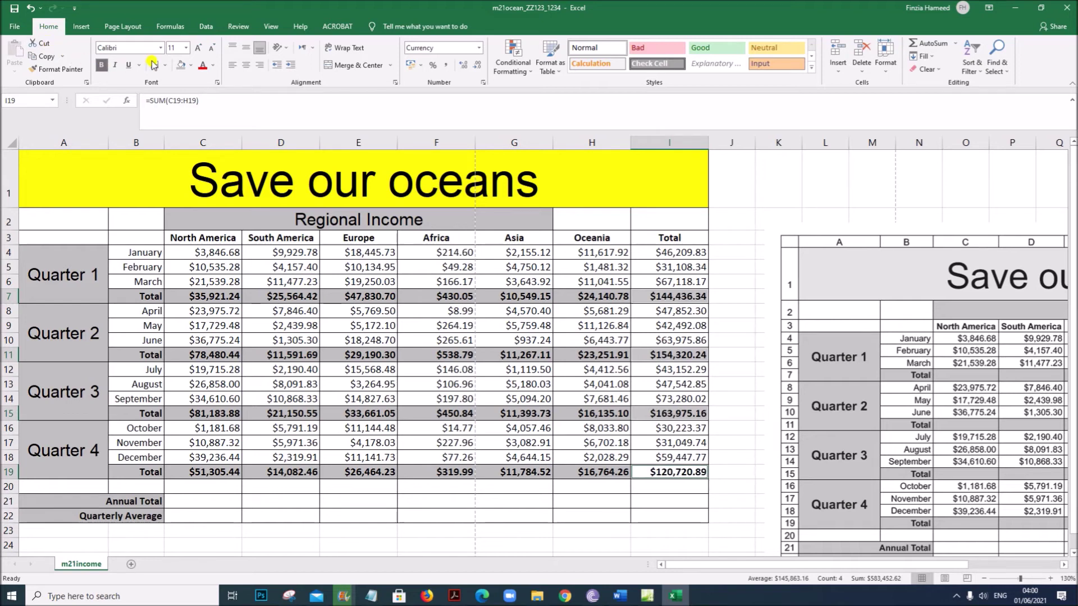
left_click(742, 326)
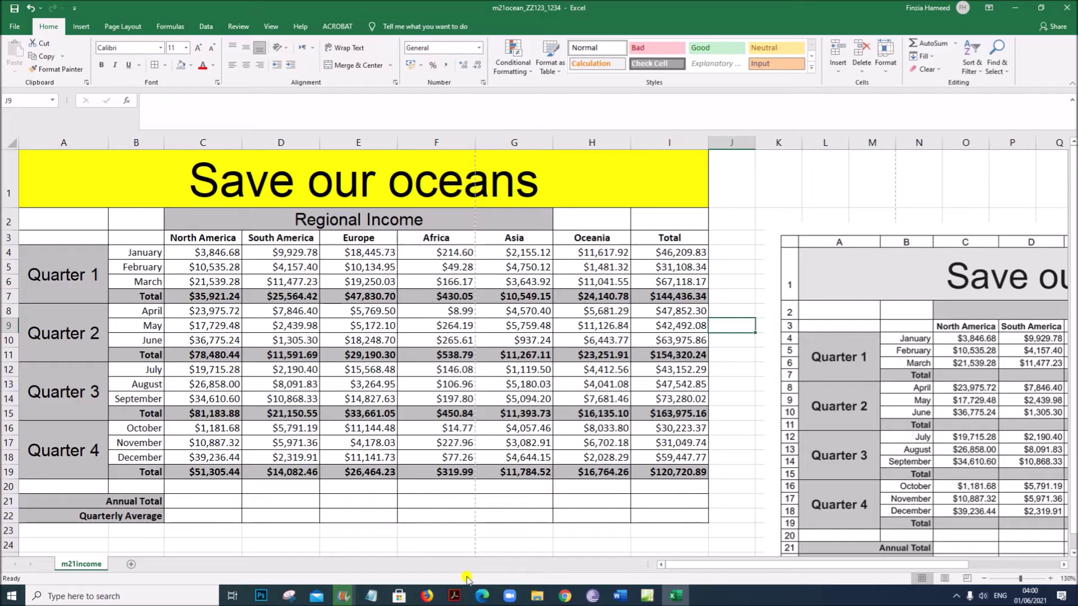
left_click(455, 595)
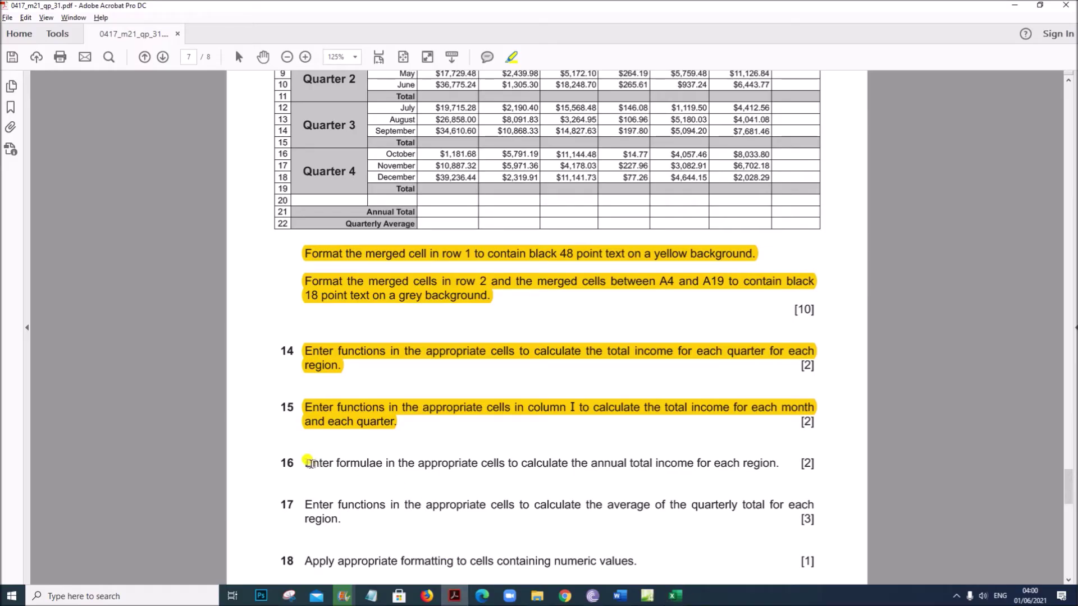
Highlight question 16 on each region's annual totals.
left_click_drag(307, 462, 773, 463)
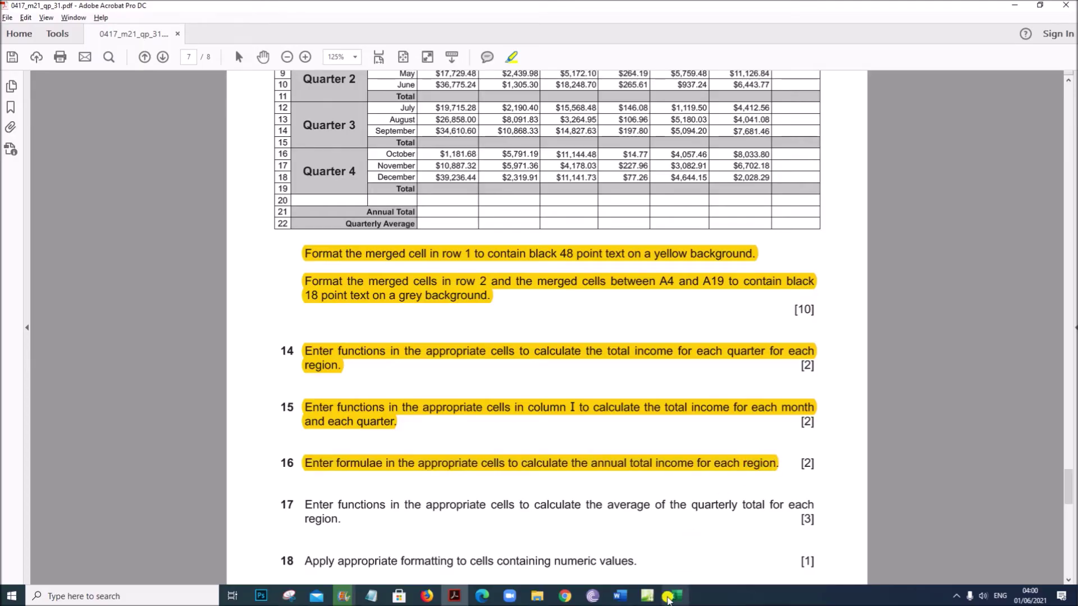
left_click(671, 596)
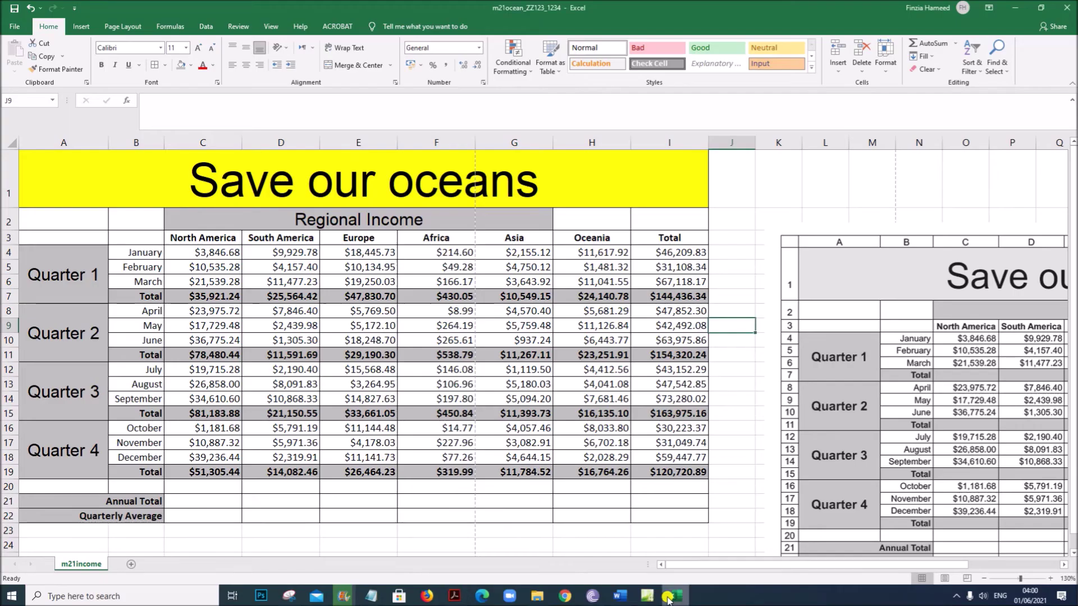
Check the quarterly total formulas in C7, C11, C15 and C19 before the annual total.
left_click(194, 501)
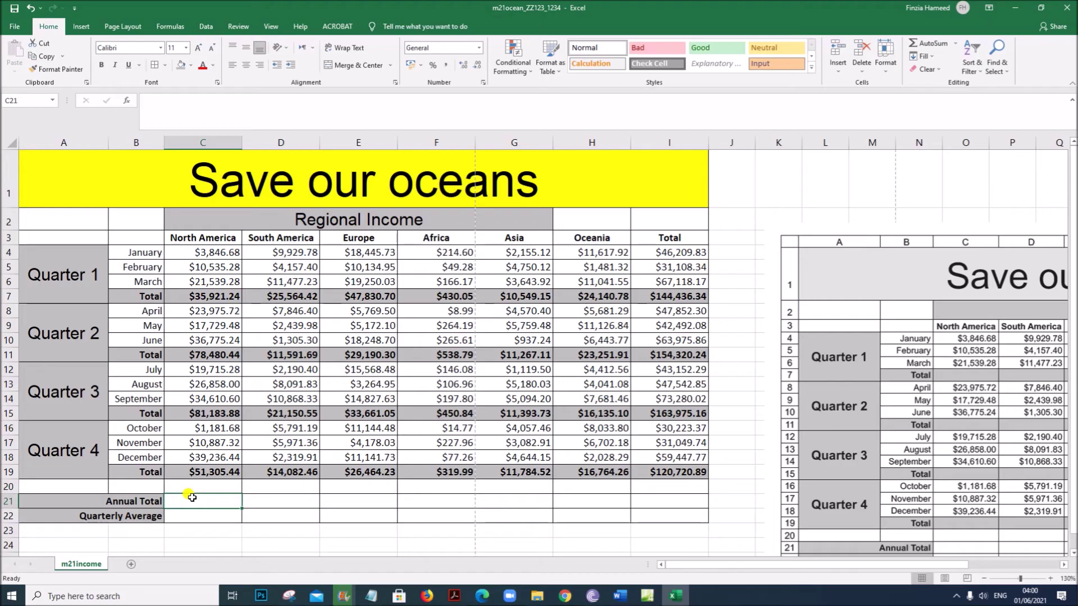
left_click(208, 297)
left_click(200, 353)
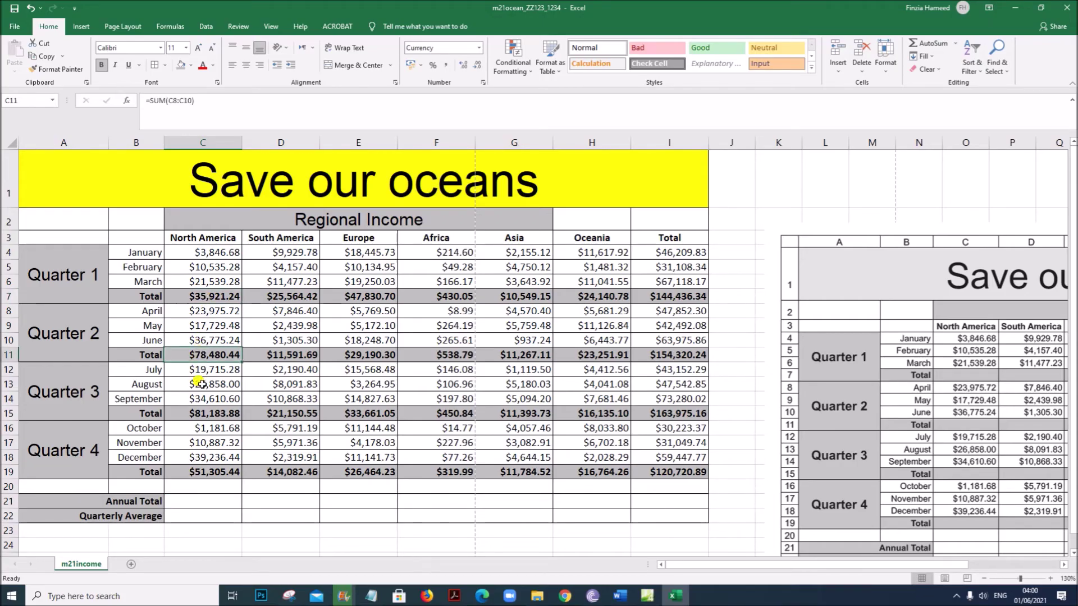
left_click(201, 414)
left_click(205, 474)
left_click(204, 499)
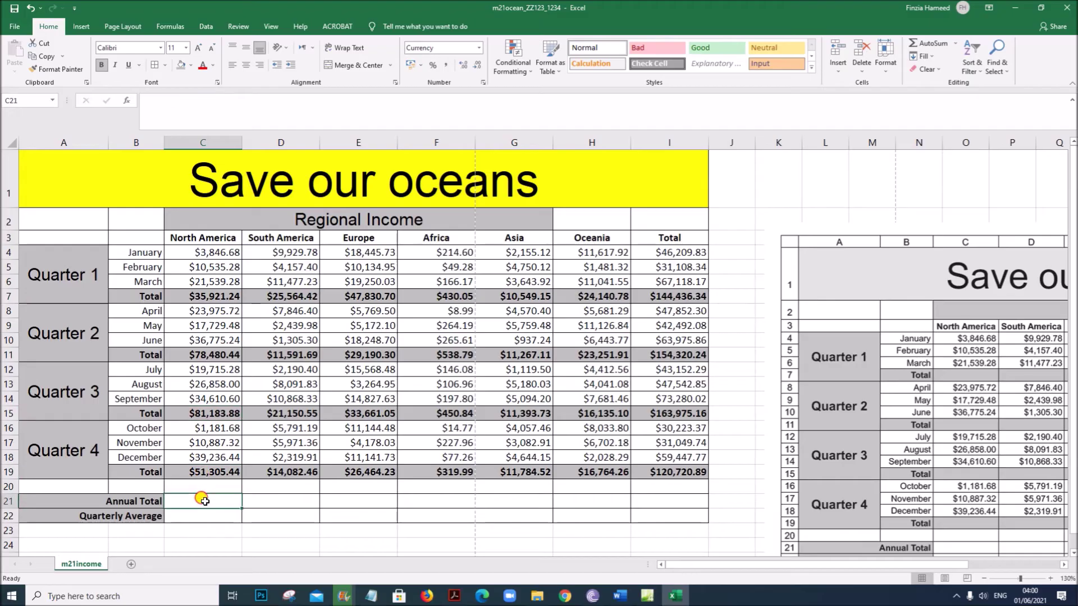
Enter =SUM(C7,C11,C15,C19) in C21 for North America's annual total.
type("=")
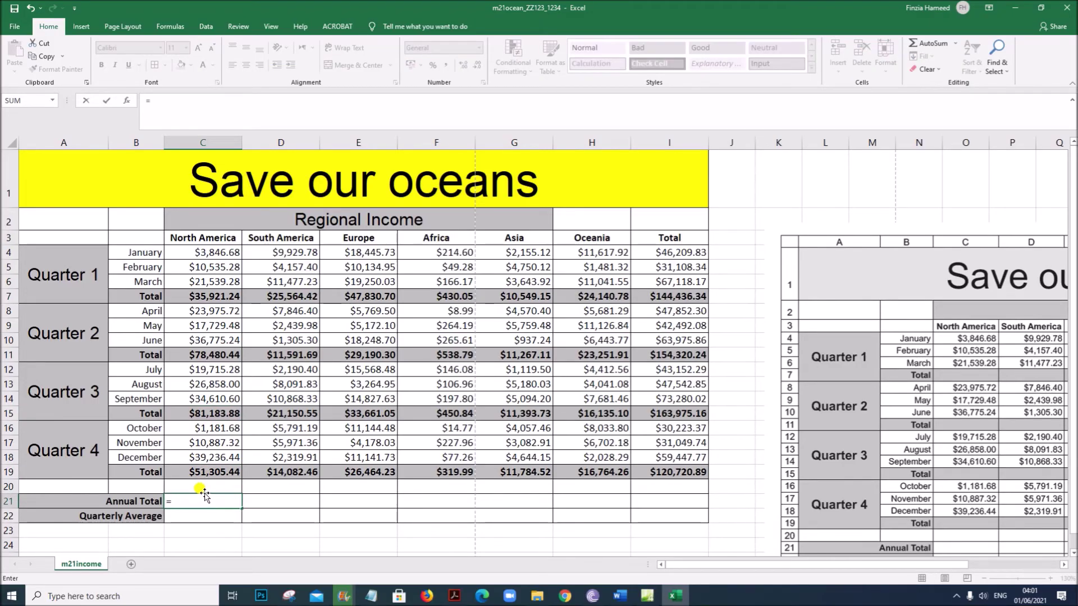
type("SUM(")
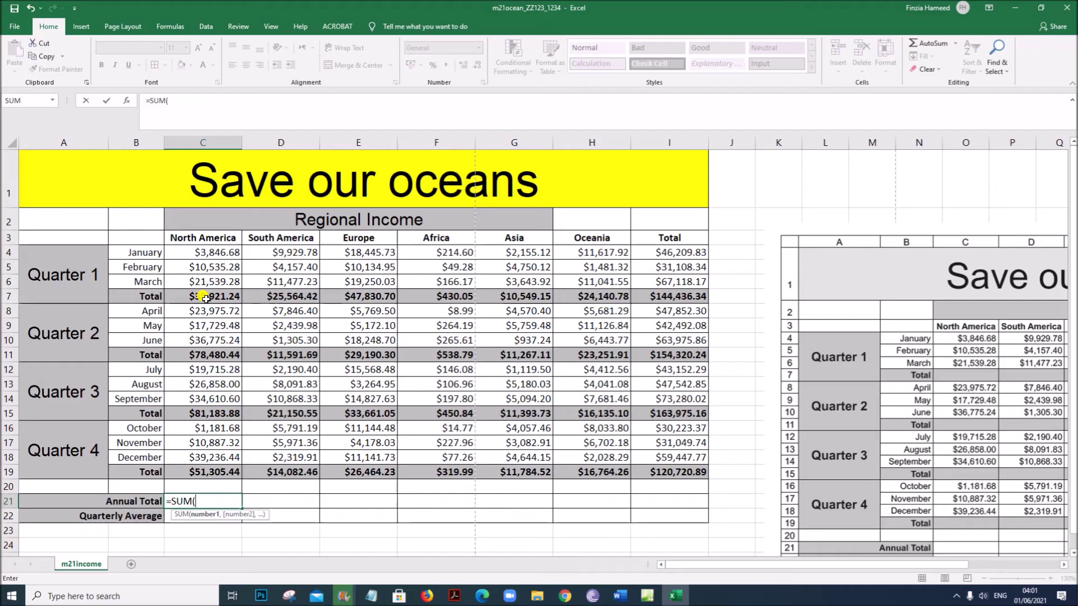
left_click(206, 298)
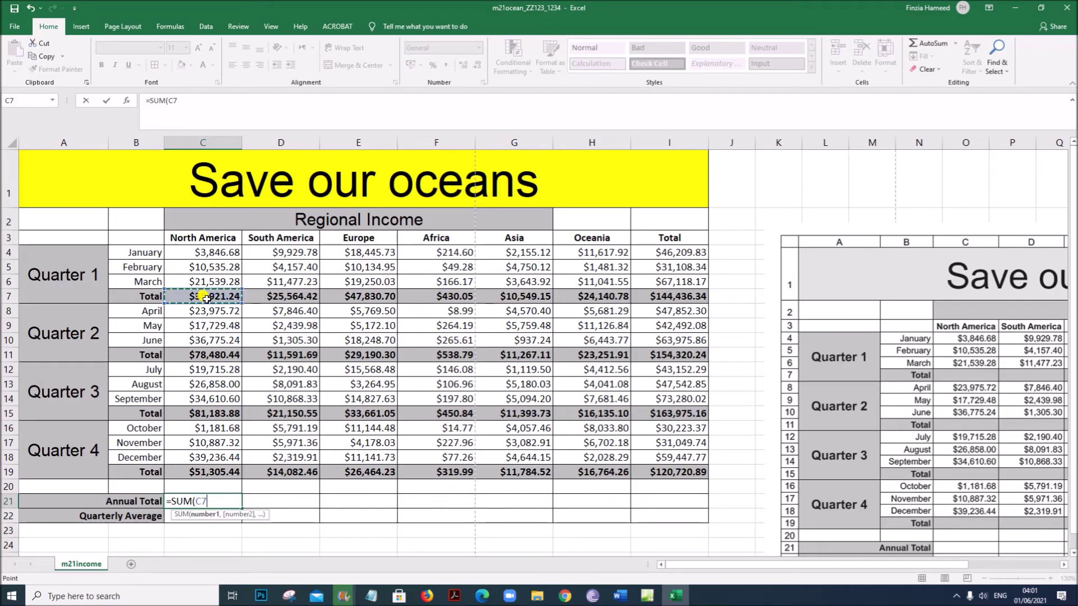
left_click(217, 357, "ctrl")
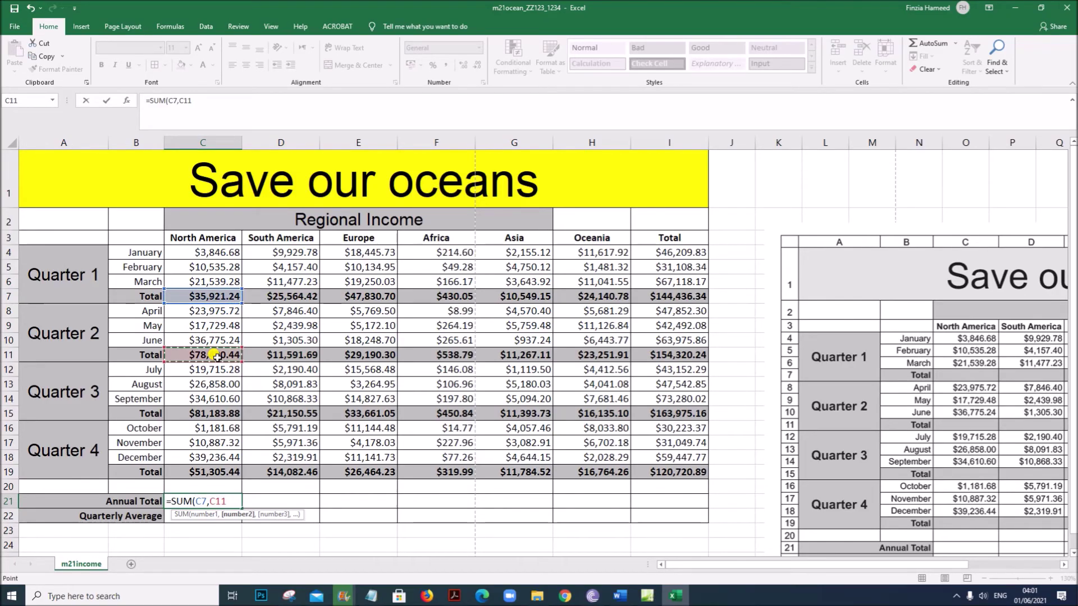
type(",")
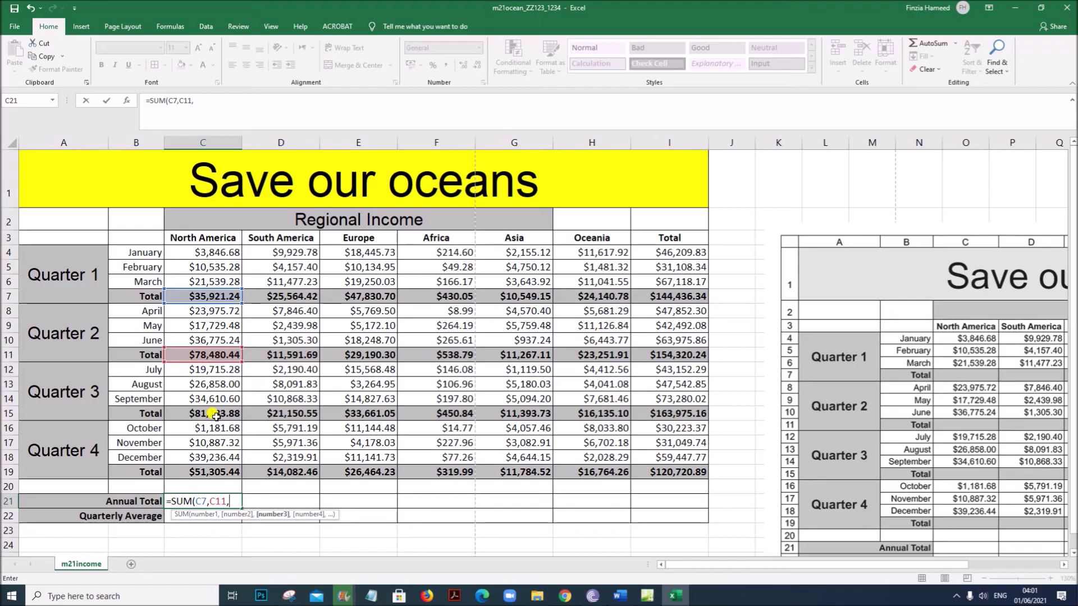
left_click(216, 416)
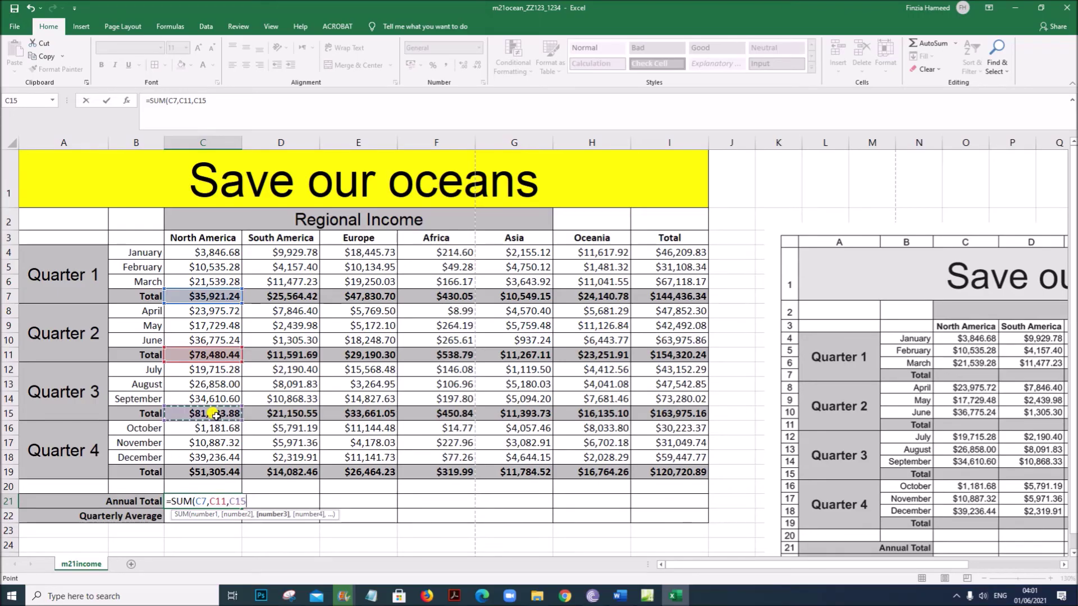
type(",")
left_click(205, 472)
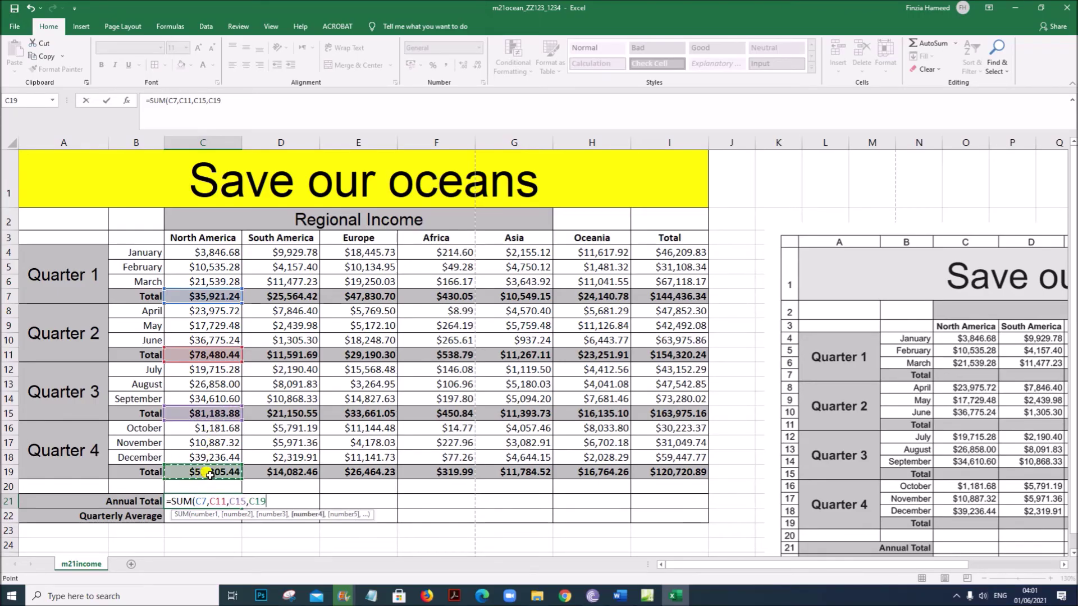
type(")")
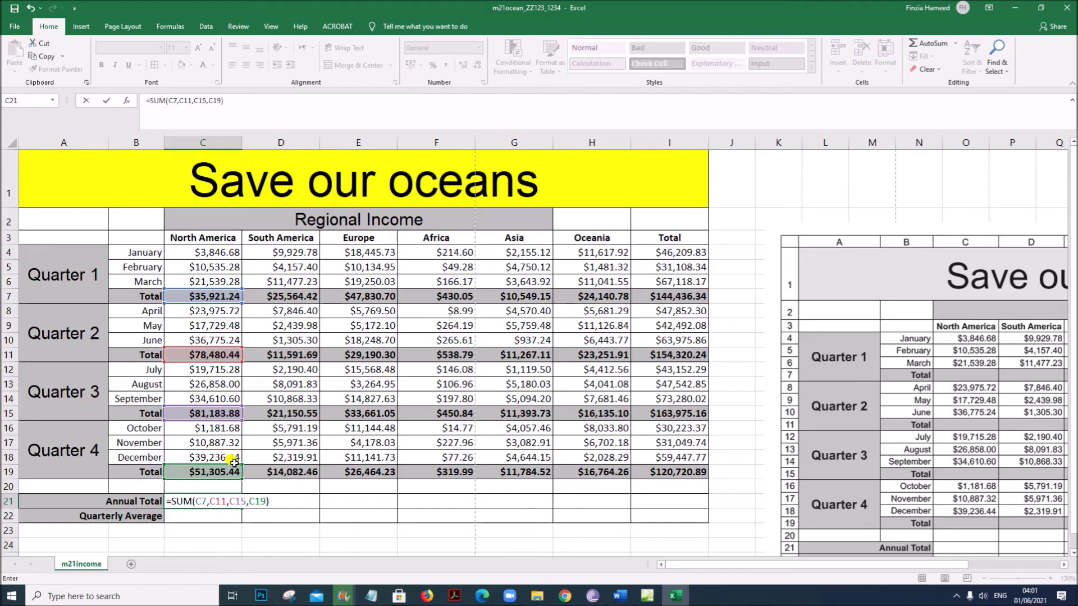
key("Return")
Fill the annual total formula across C21:H21 through Oceania.
left_click(216, 502)
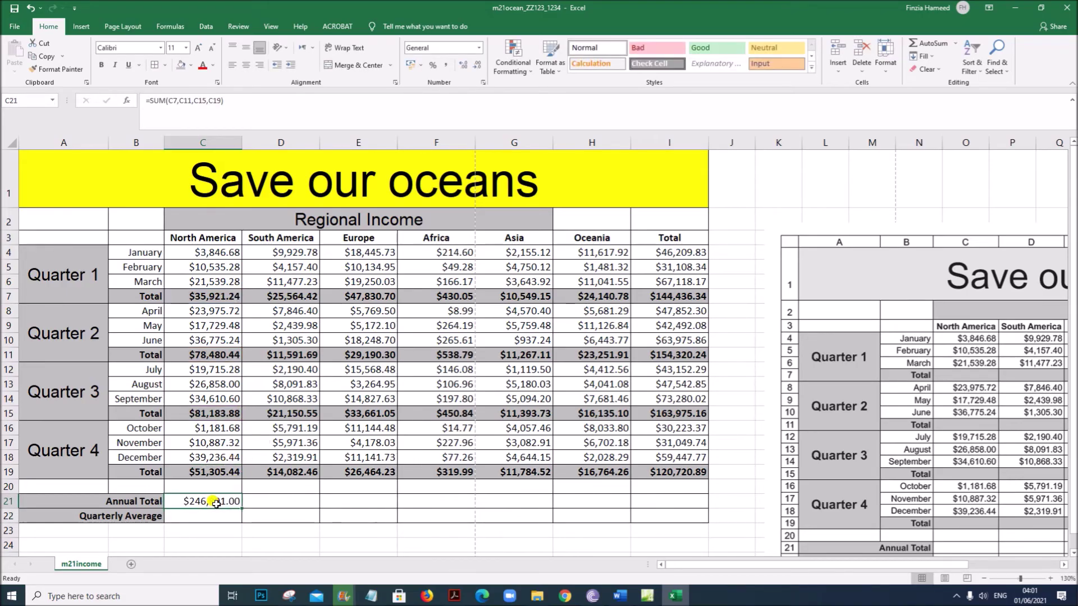
left_click_drag(240, 508, 616, 516)
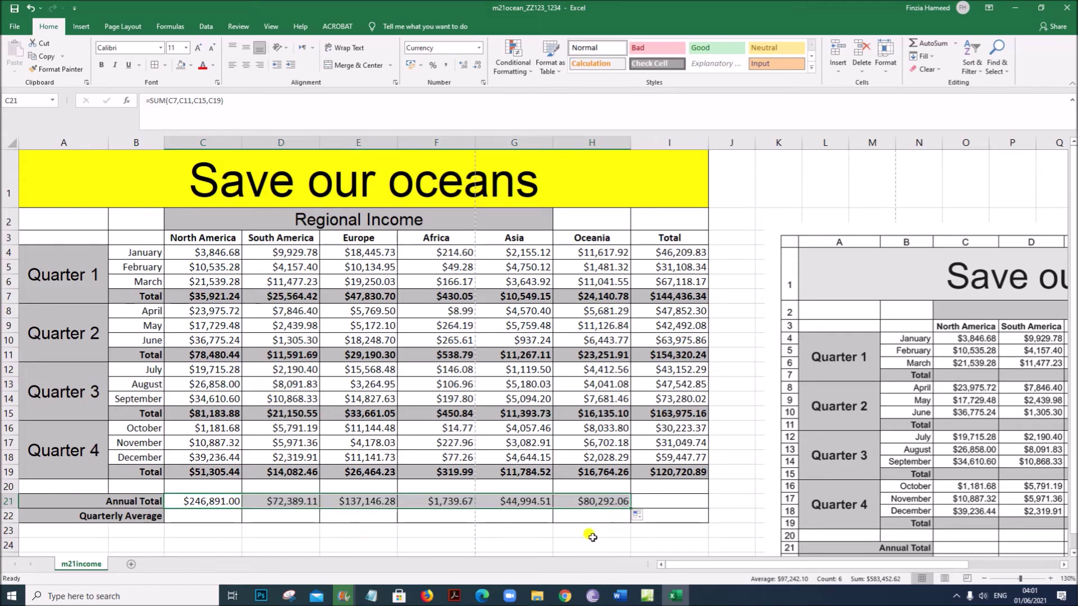
left_click(206, 514)
left_click(454, 597)
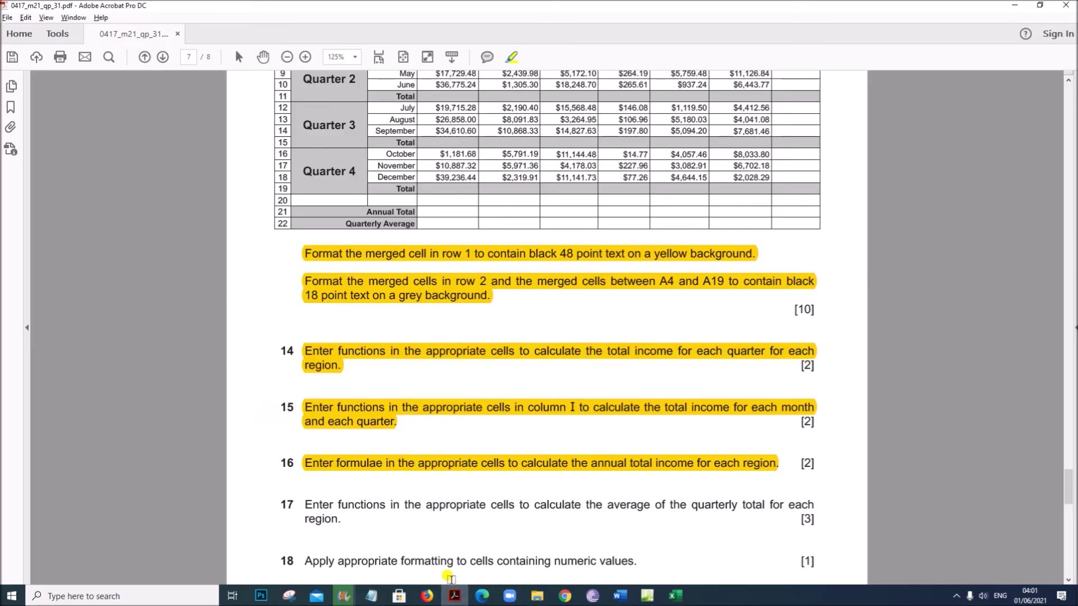
Highlight question 17 about averaging each region's quarterly totals.
scroll(447, 559, "down", 3)
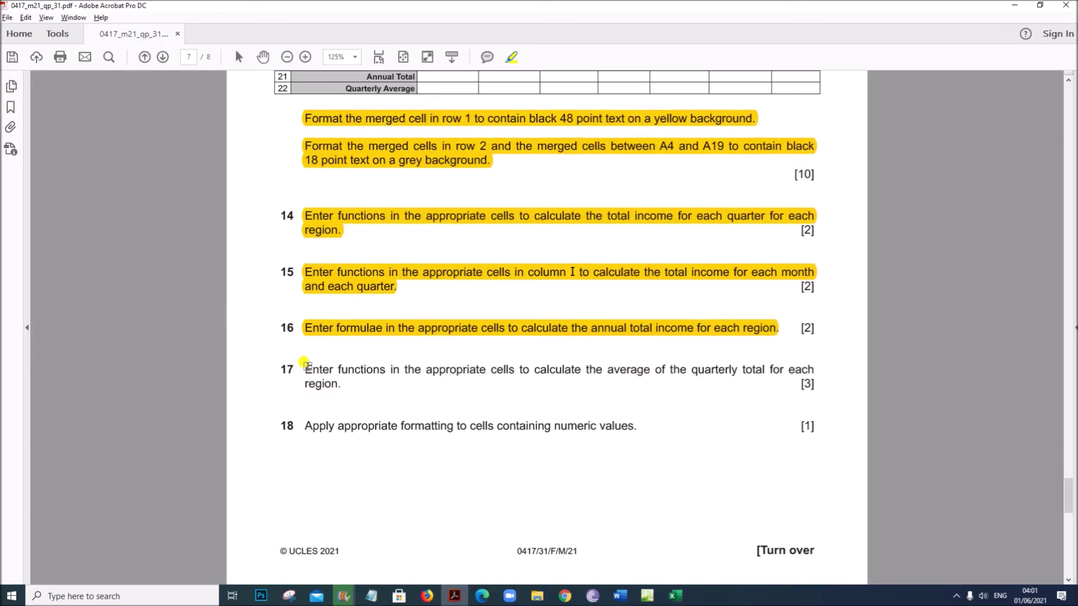
left_click_drag(304, 364, 344, 382)
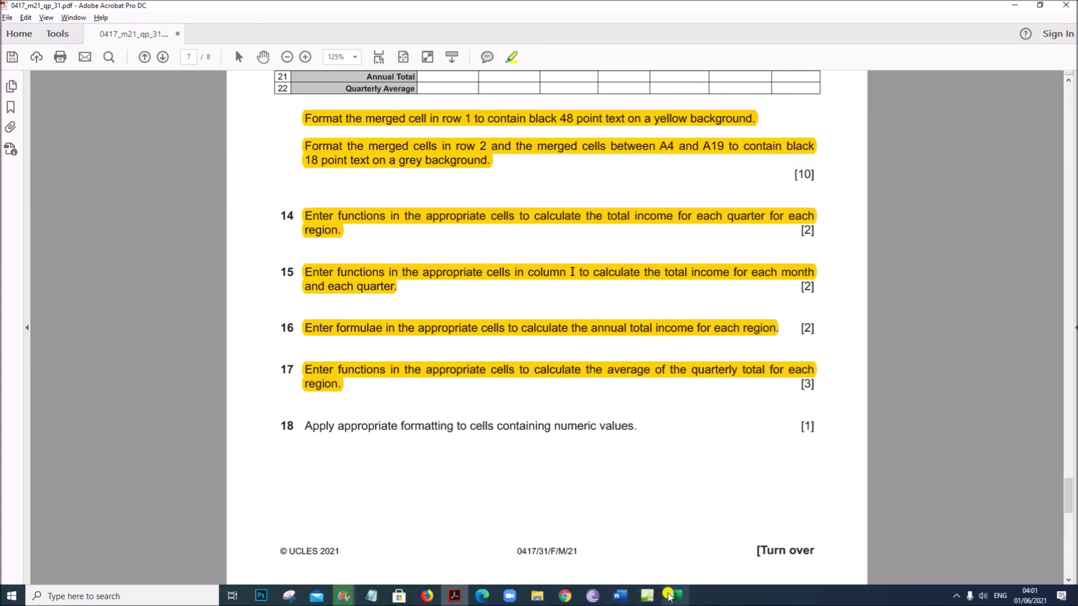
left_click(676, 596)
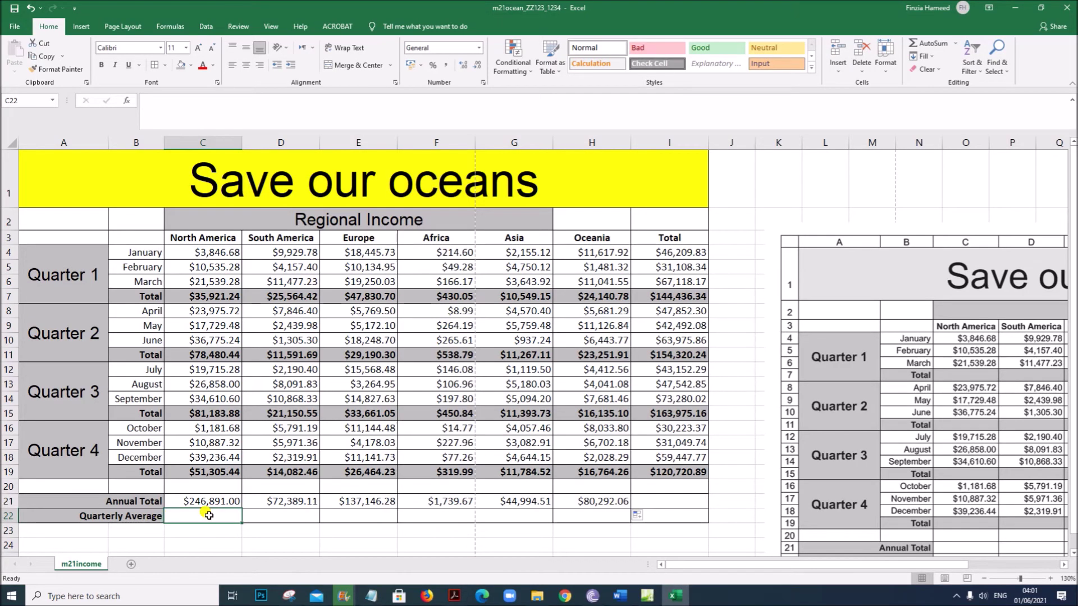
Enter =AVERAGE(C7,C11,C15,C19) in C22 for North America's quarterly average.
type("=")
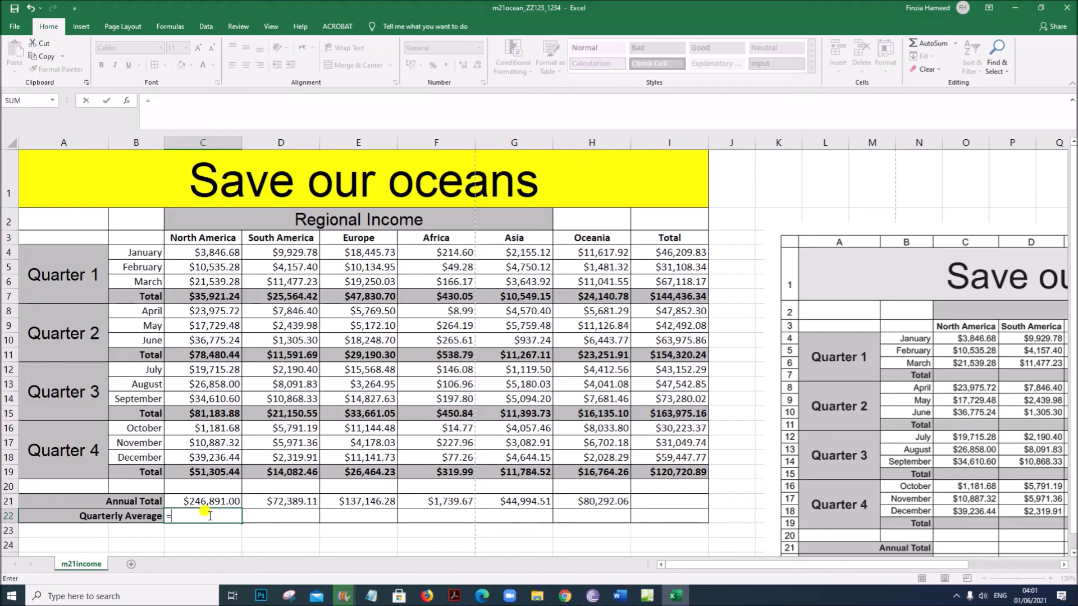
type("averag")
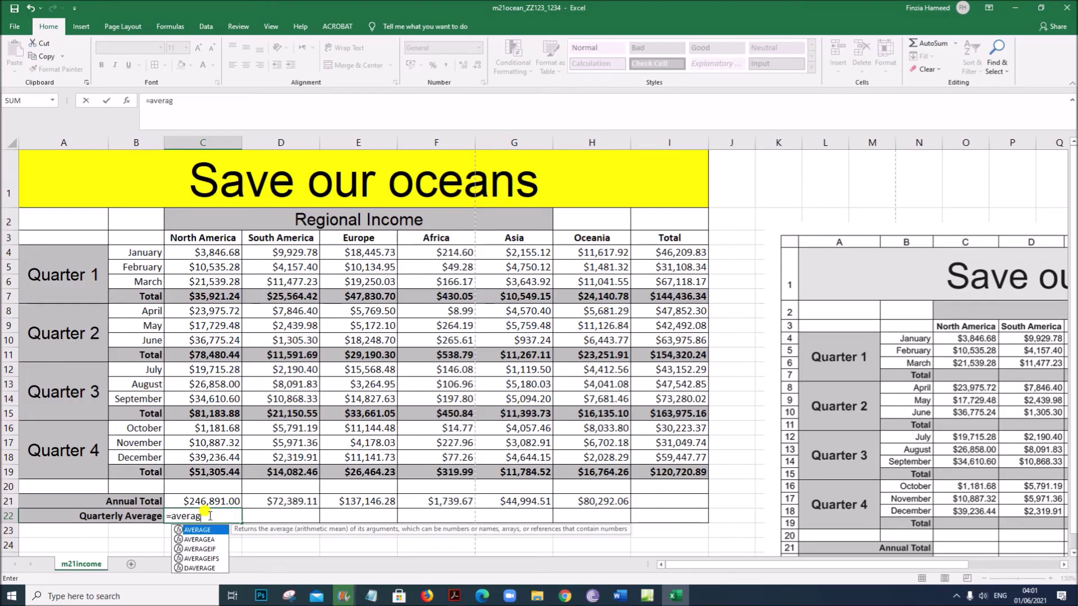
type("e(")
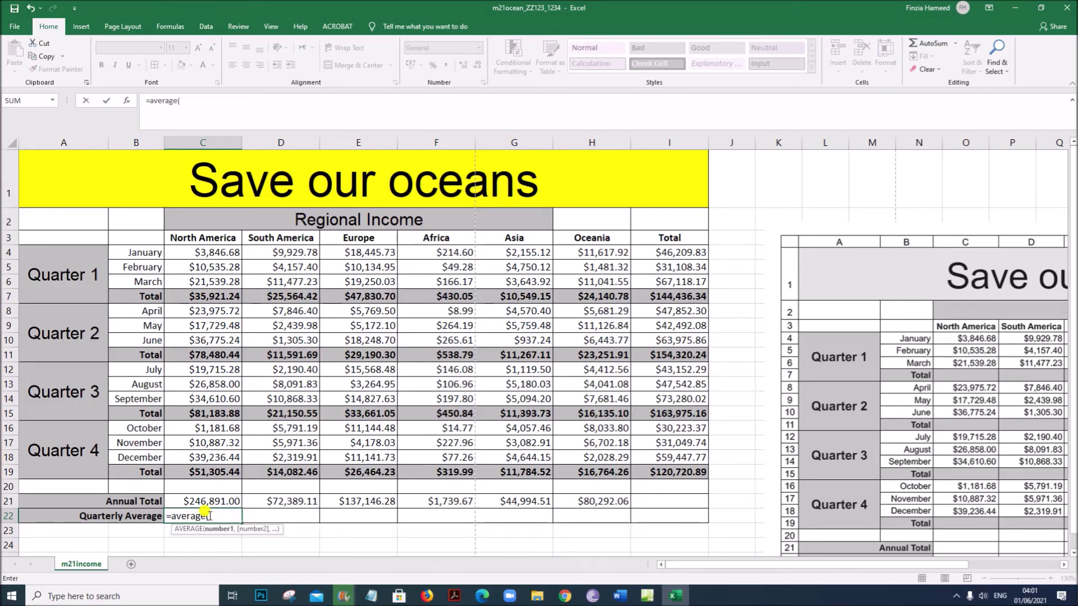
left_click(212, 300)
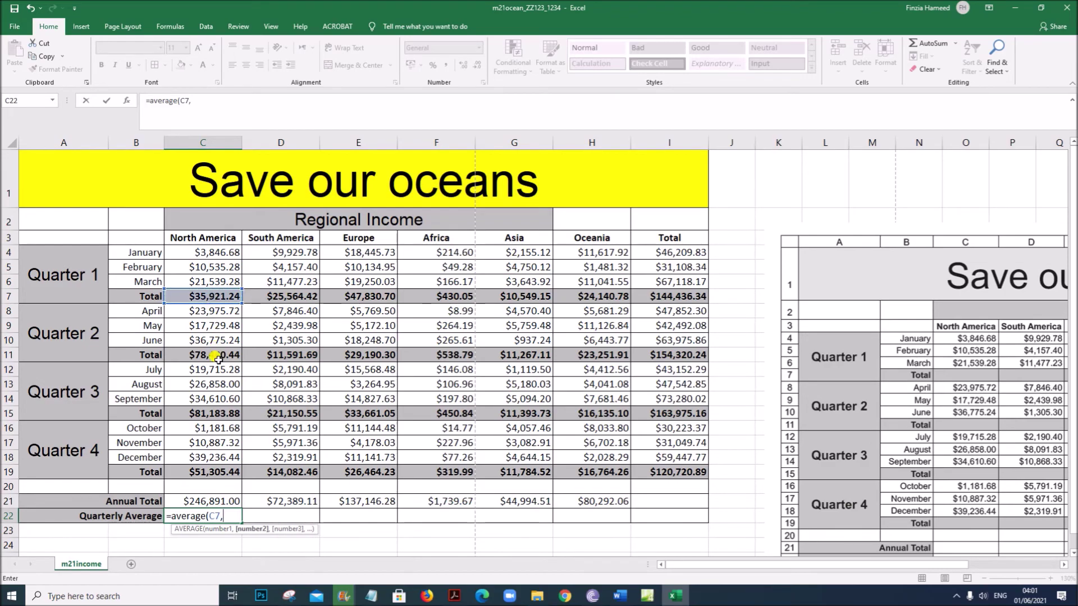
type(",")
left_click(218, 356)
type(",")
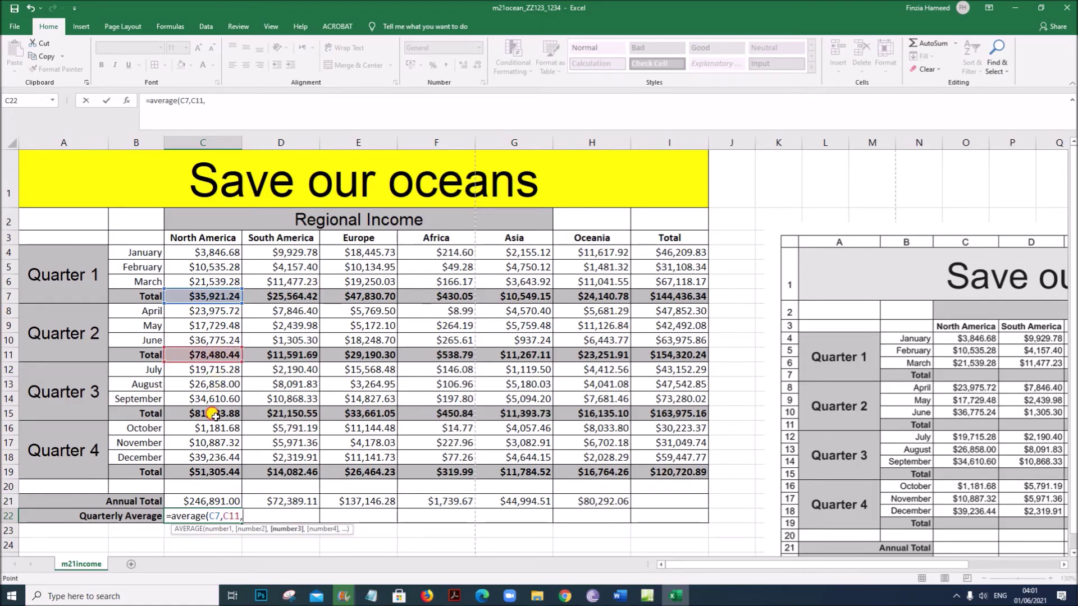
left_click(212, 412)
type(",")
left_click(207, 472)
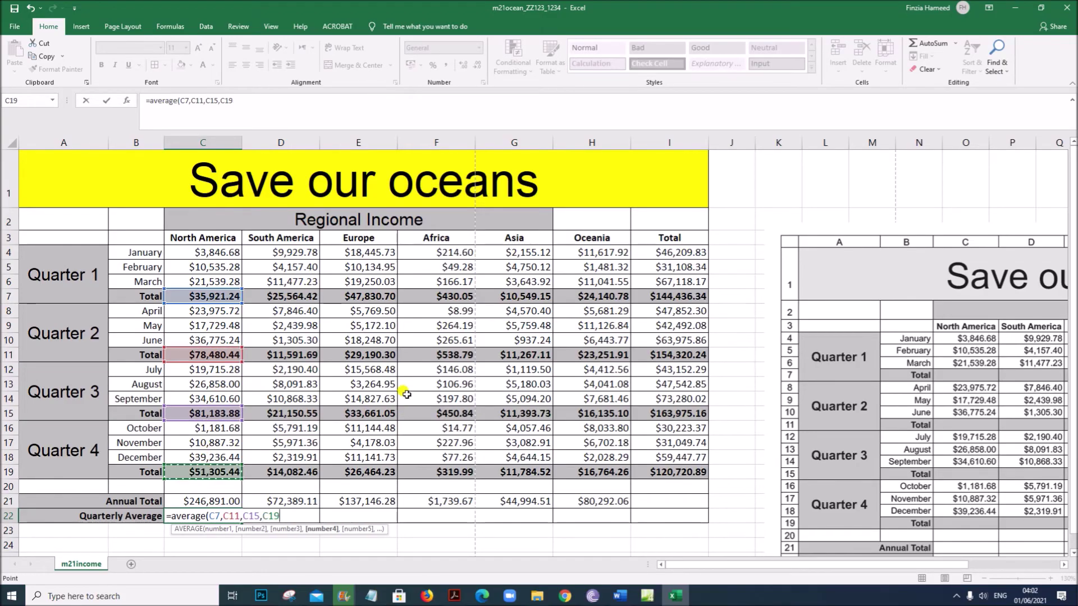
type(")")
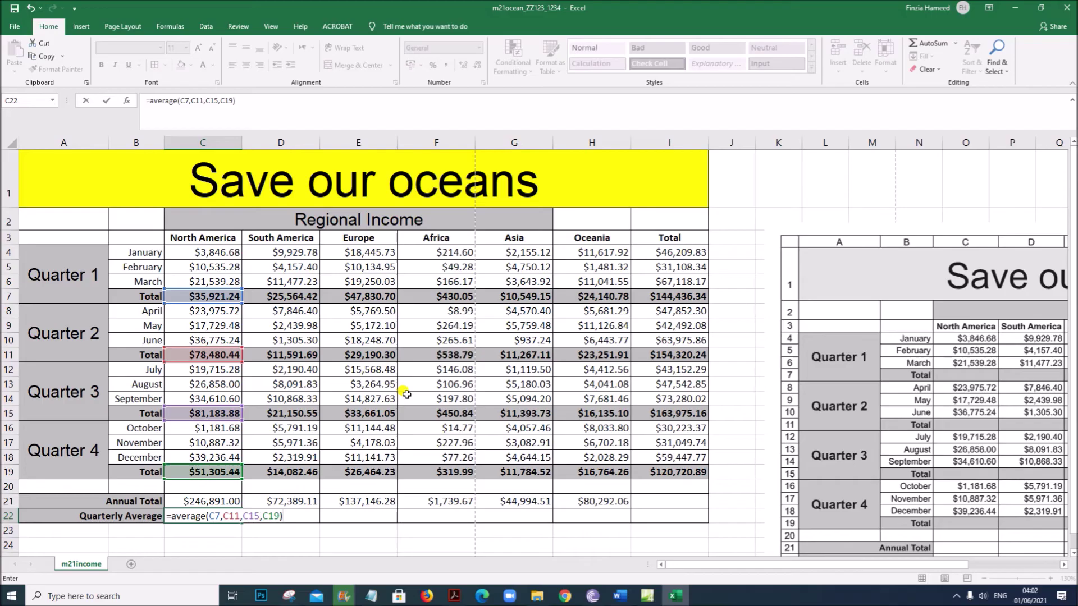
key("Return")
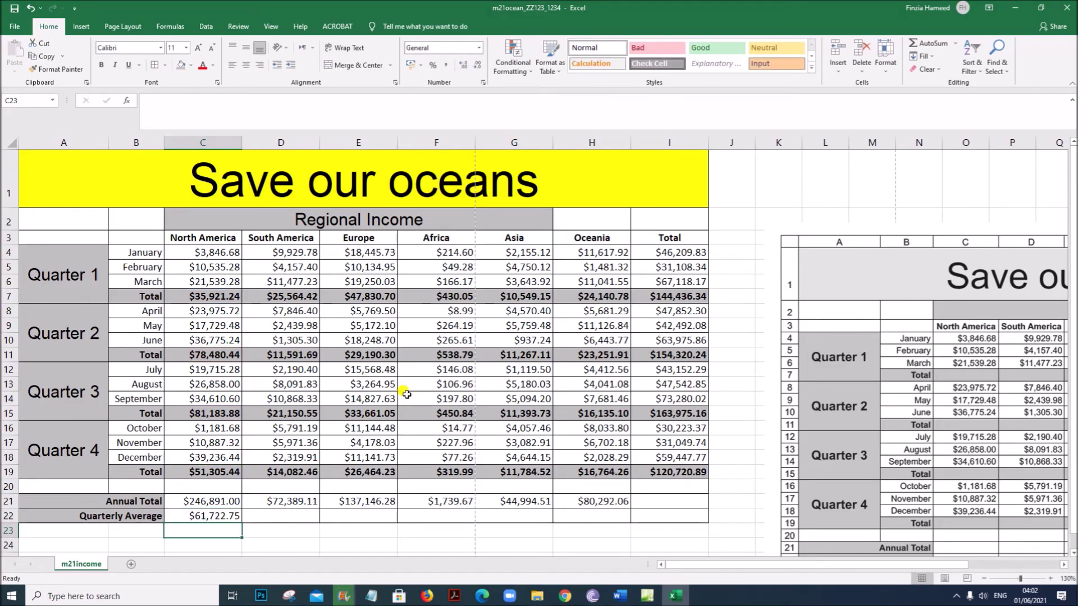
Fill the average formula across C22:H22 through Oceania.
left_click(187, 514)
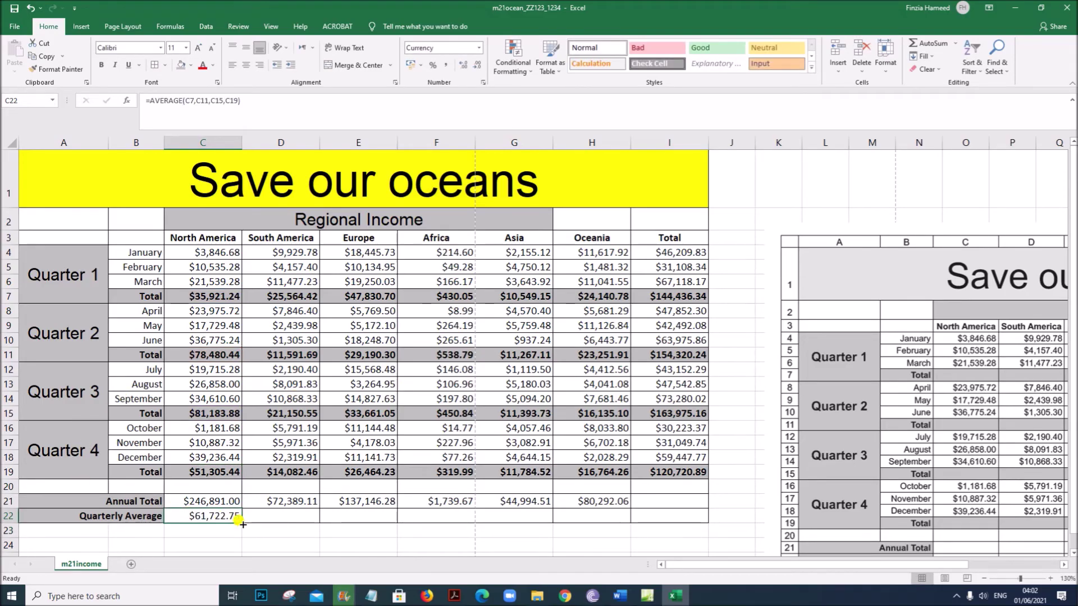
left_click_drag(242, 523, 610, 516)
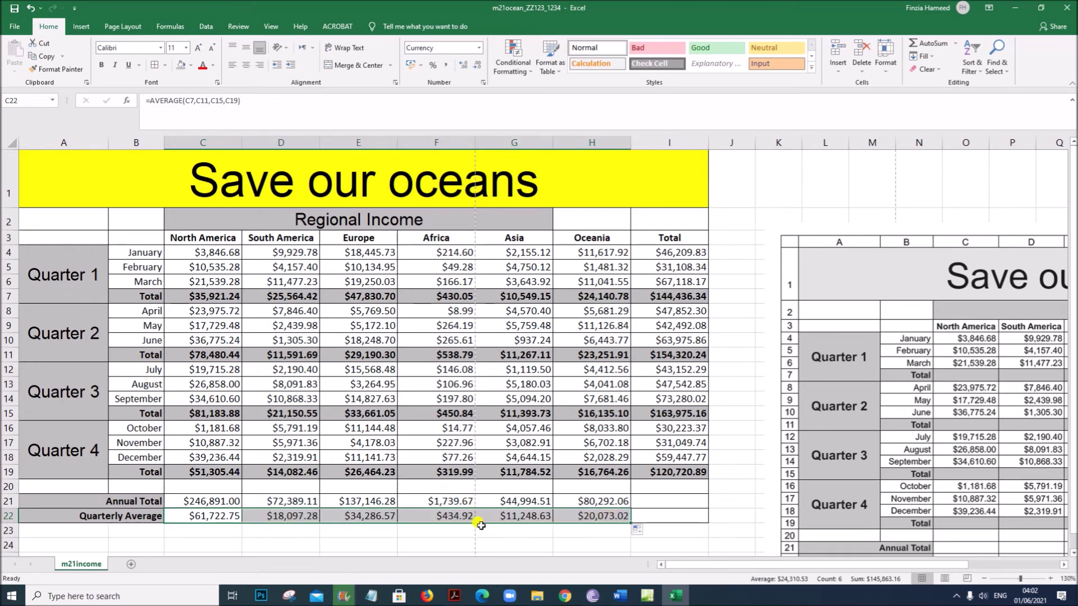
scroll(481, 524, "down", 1)
left_click(467, 584)
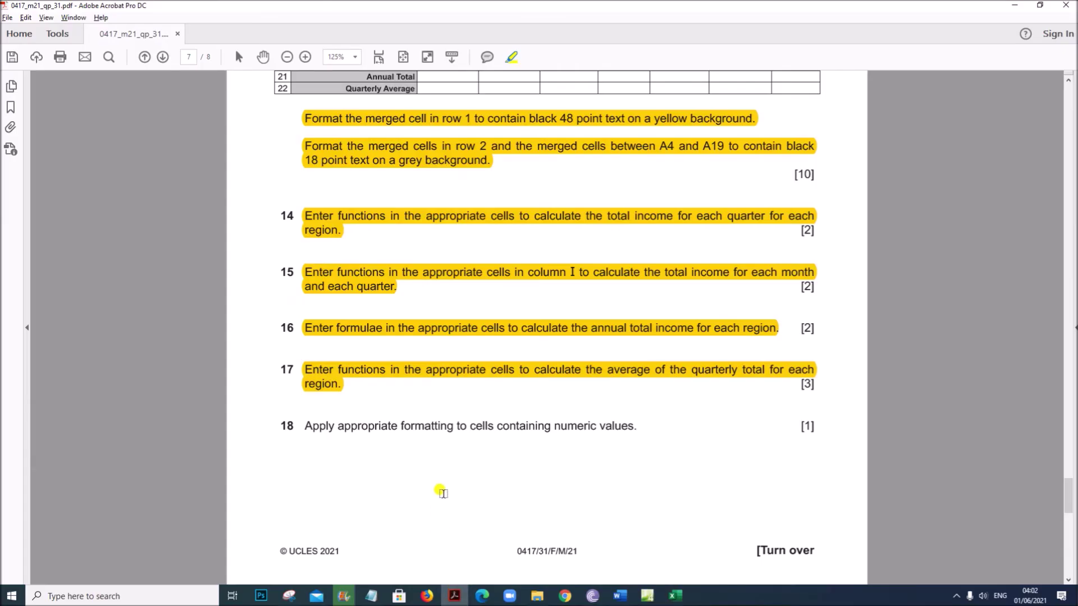
scroll(440, 491, "down", 3)
Highlight question 18's formatting instruction and select the income cells C4:I21 in Excel.
left_click_drag(299, 264, 649, 263)
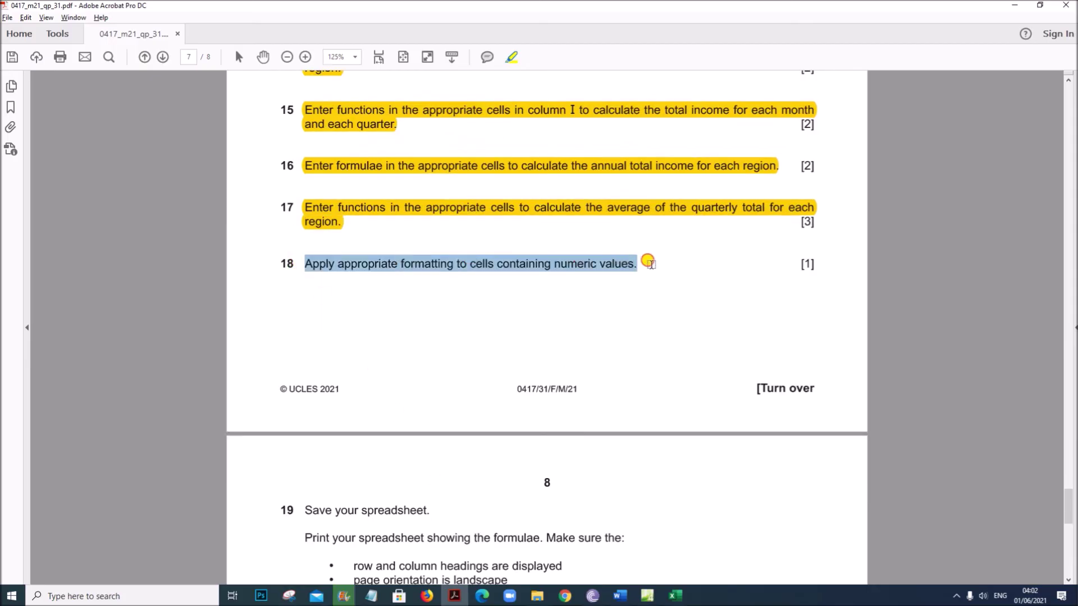
scroll(529, 465, "up", 4)
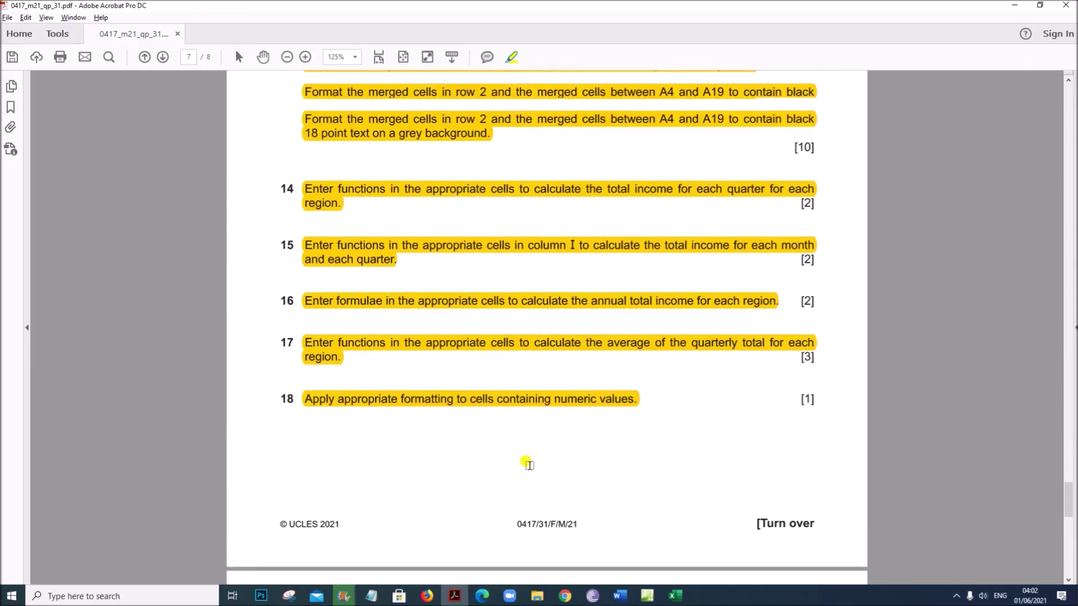
scroll(529, 466, "up", 2)
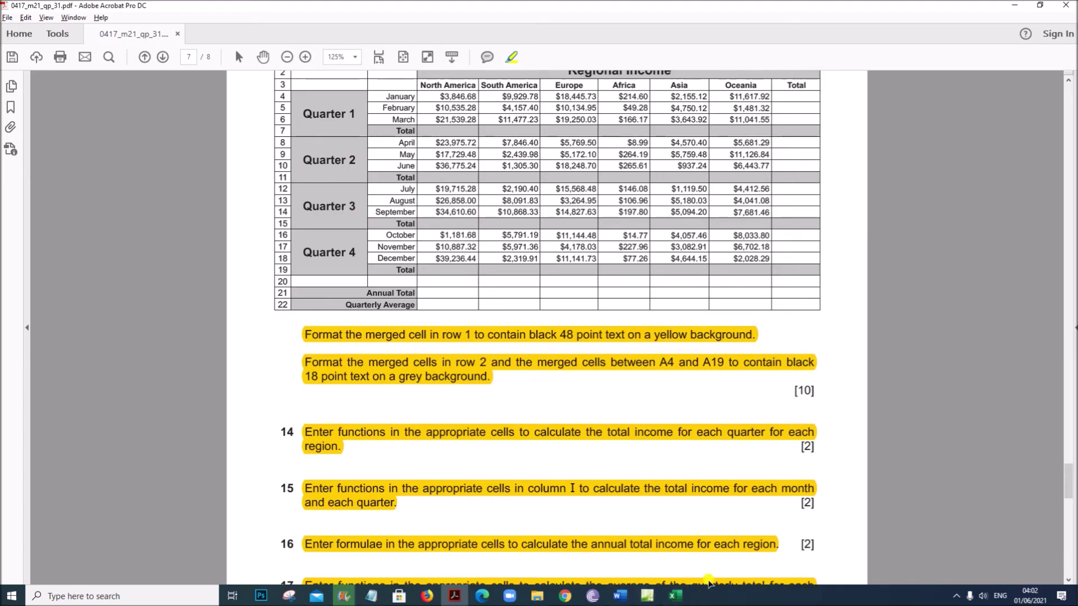
left_click(674, 598)
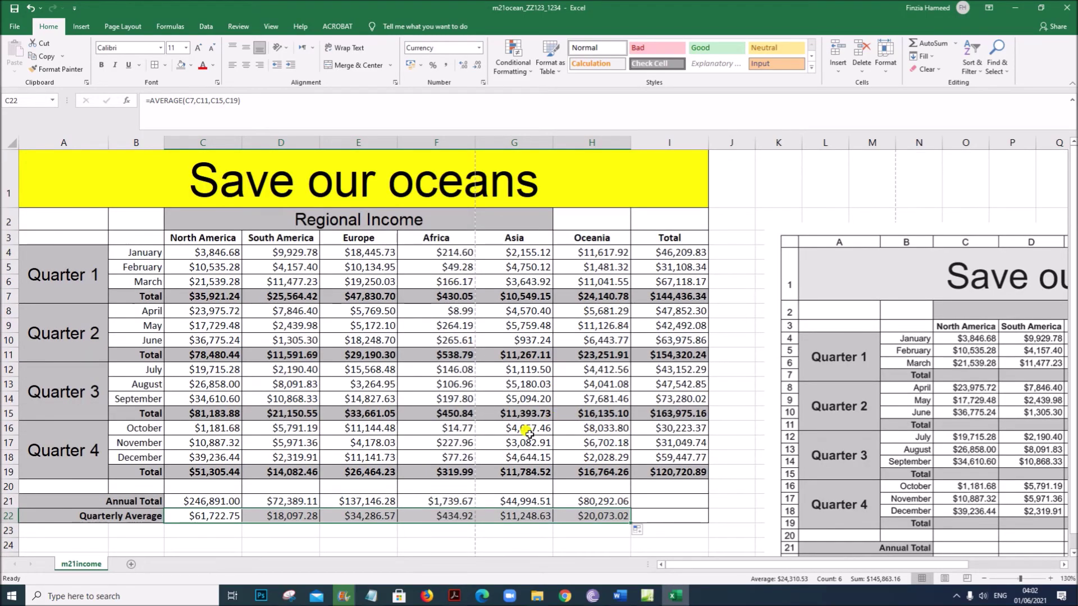
left_click_drag(206, 259, 684, 505)
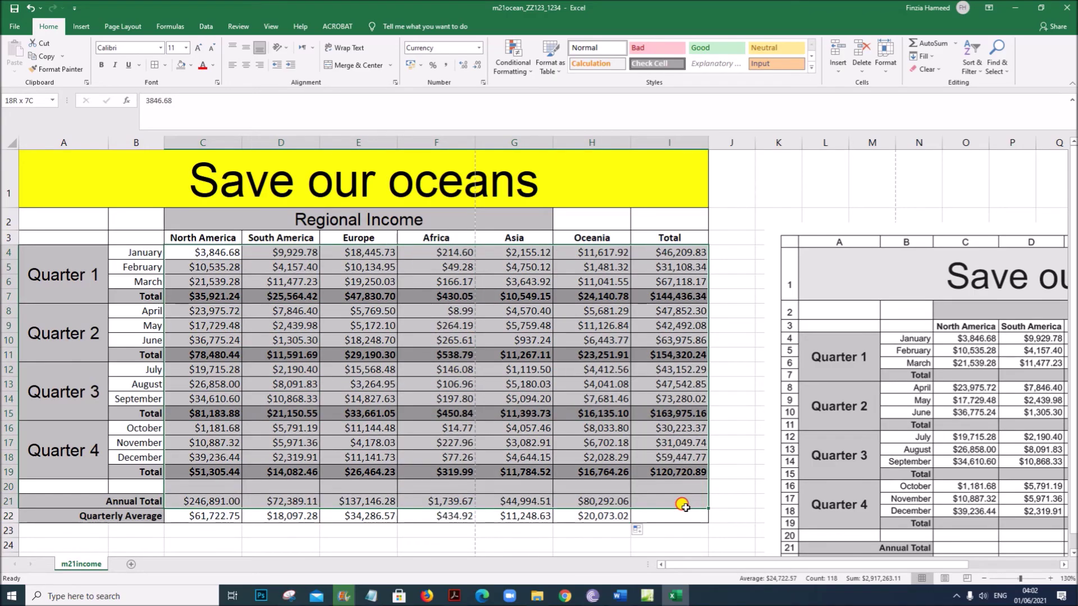
Highlight question 19's three printing requirements on page 8.
left_click(455, 595)
scroll(443, 507, "down", 10)
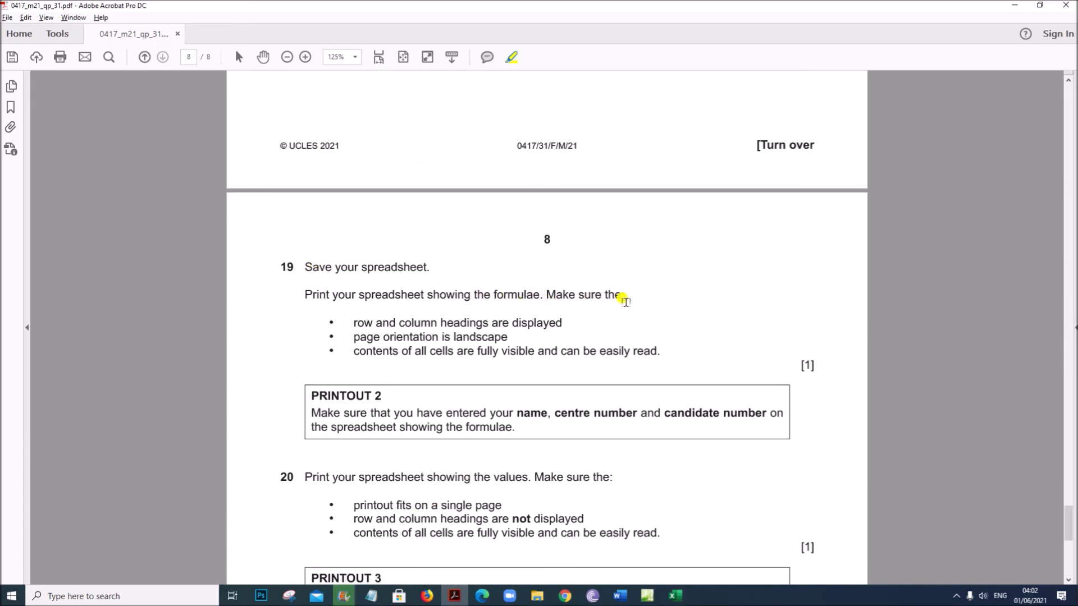
left_click_drag(350, 323, 664, 359)
Turn on Show Formulas so cells display formulas instead of values.
left_click(674, 597)
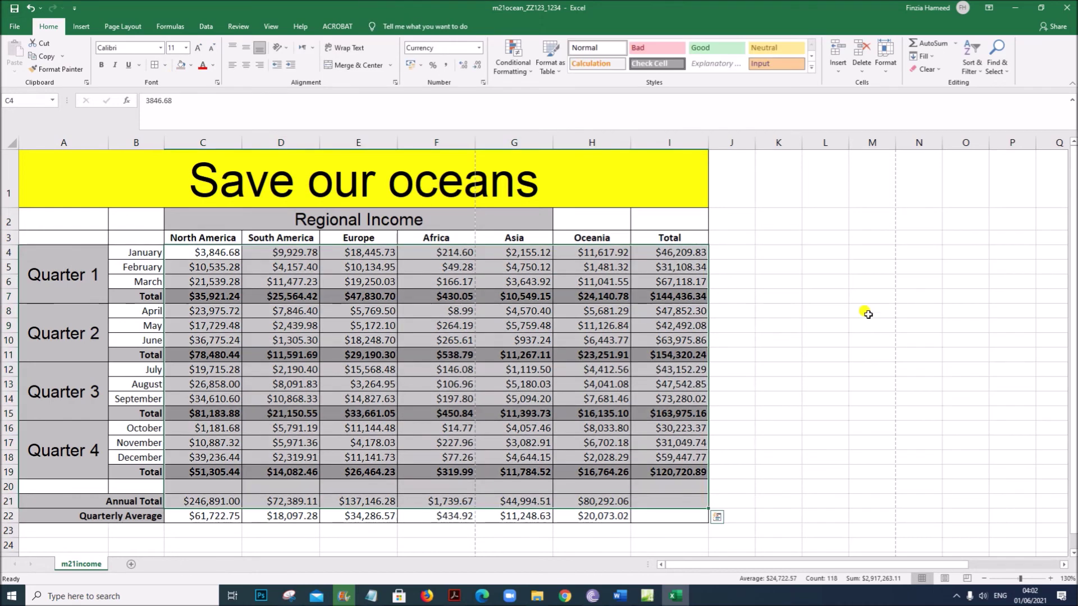
left_click(798, 480)
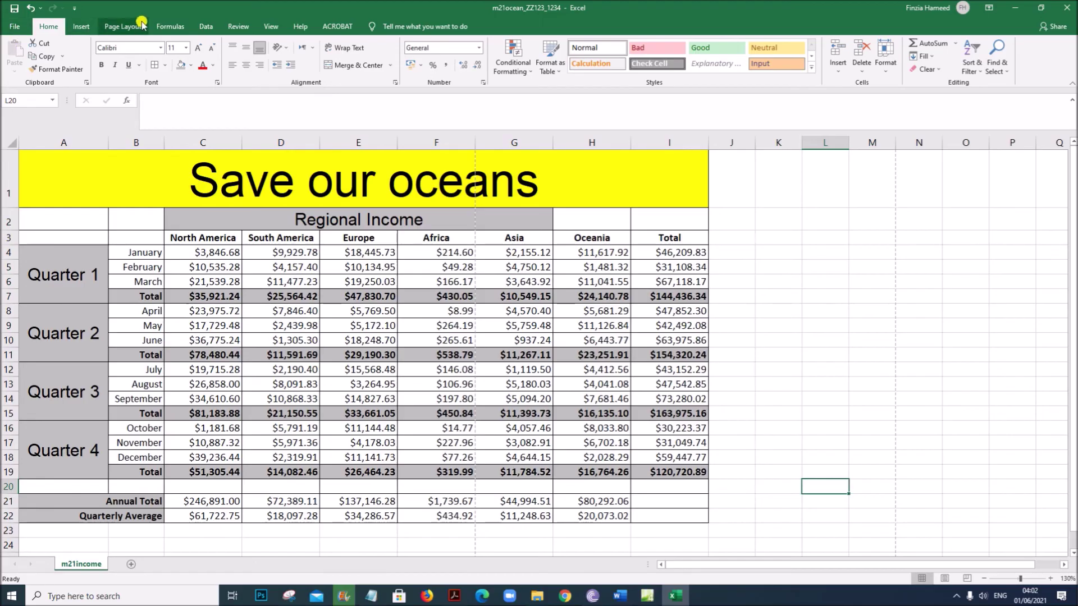
left_click(166, 26)
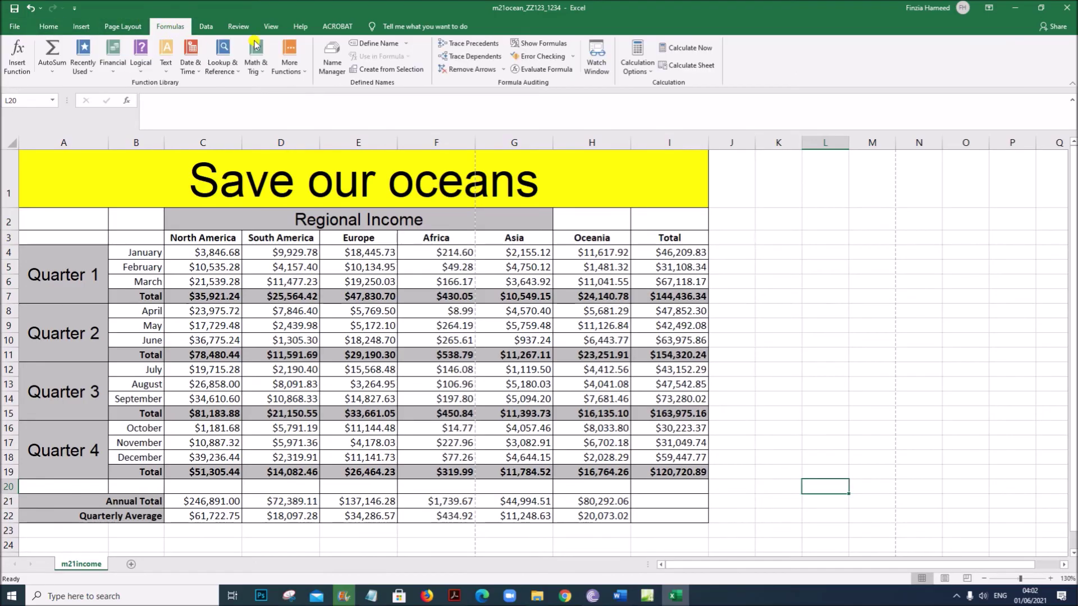
left_click(539, 43)
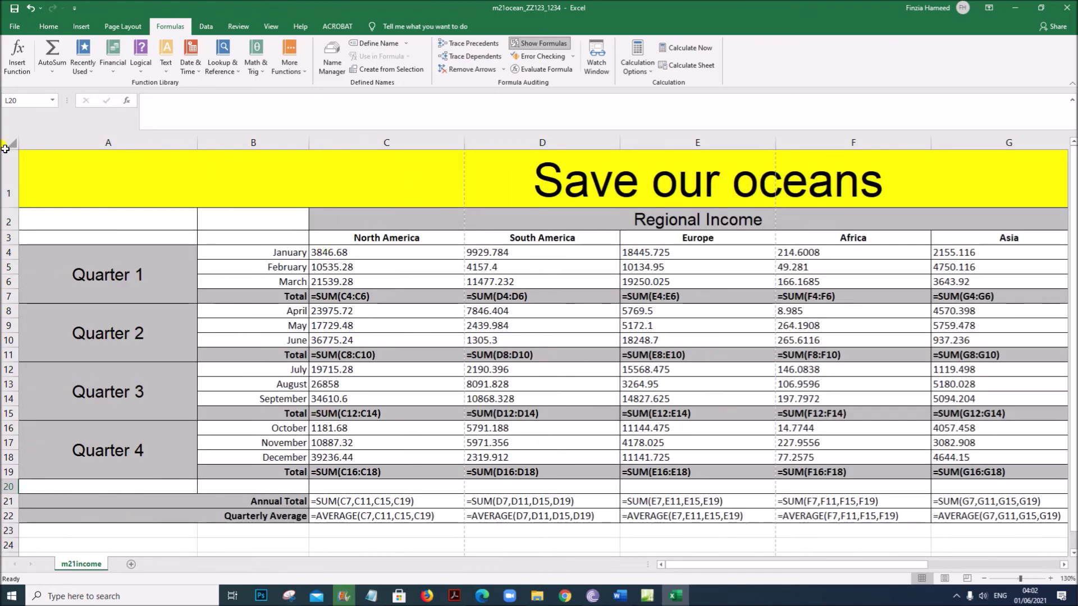
AutoFit every column of the whole sheet so all formulas are fully readable.
left_click(13, 141)
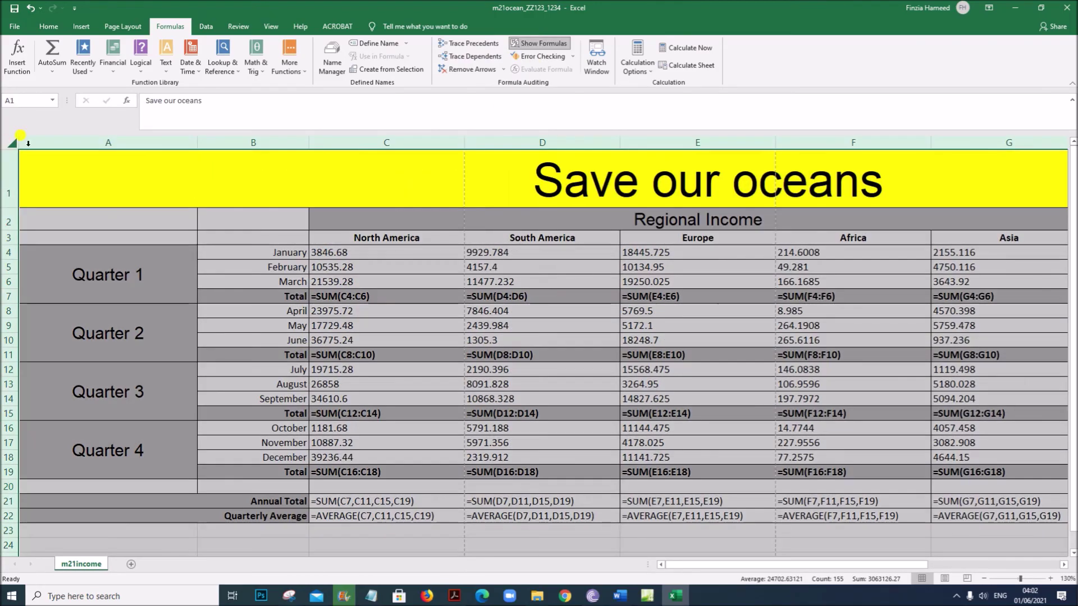
double_click(195, 145)
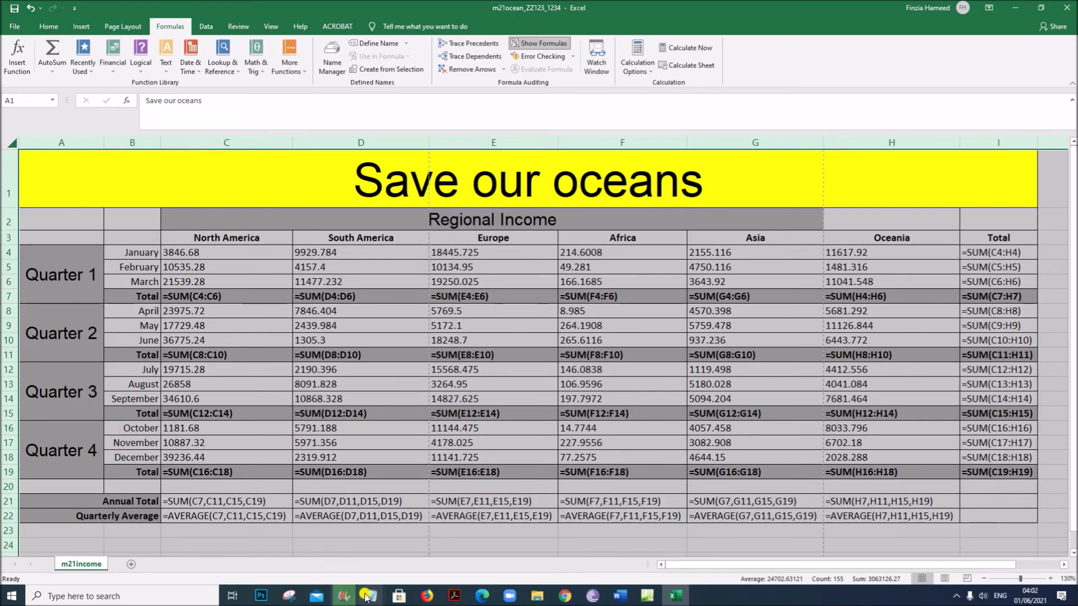
left_click(428, 537)
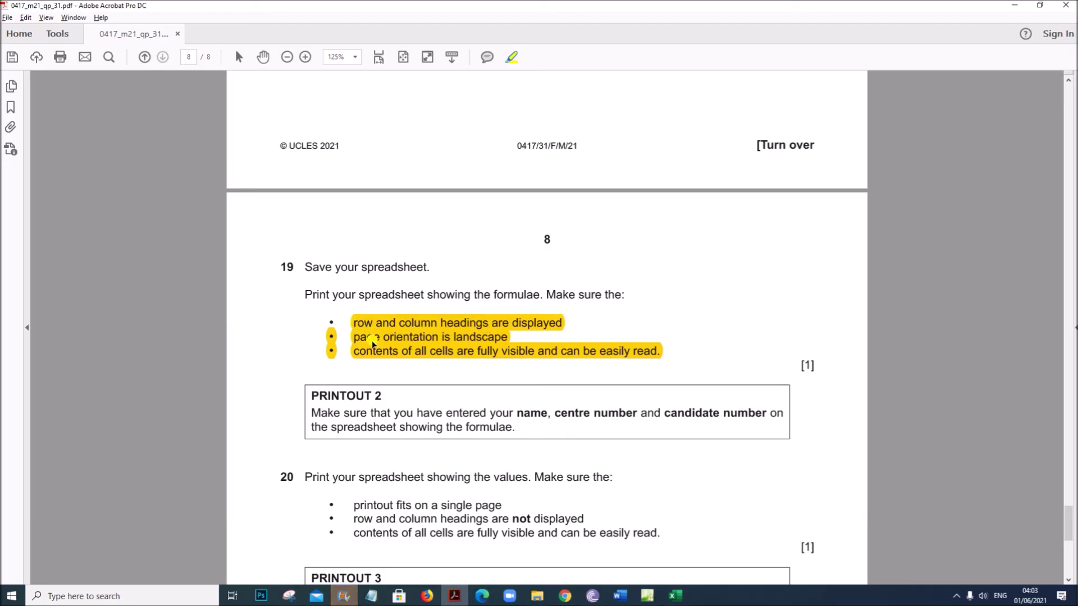
left_click(675, 596)
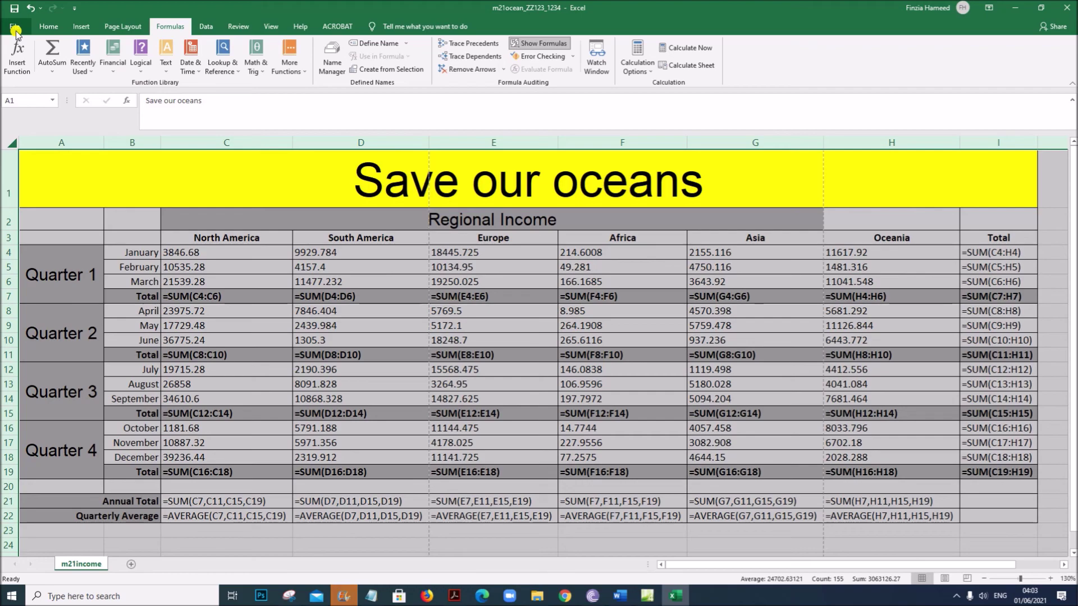
Turn on printing of row and column headings in Page Setup for the formula sheet.
left_click(62, 220)
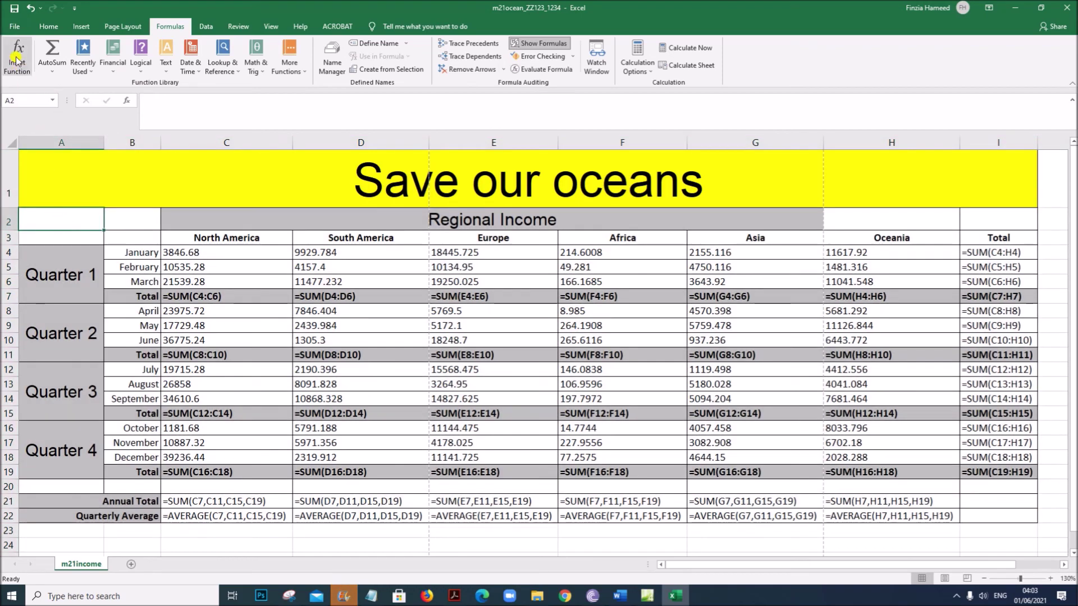
left_click(11, 28)
left_click(42, 259)
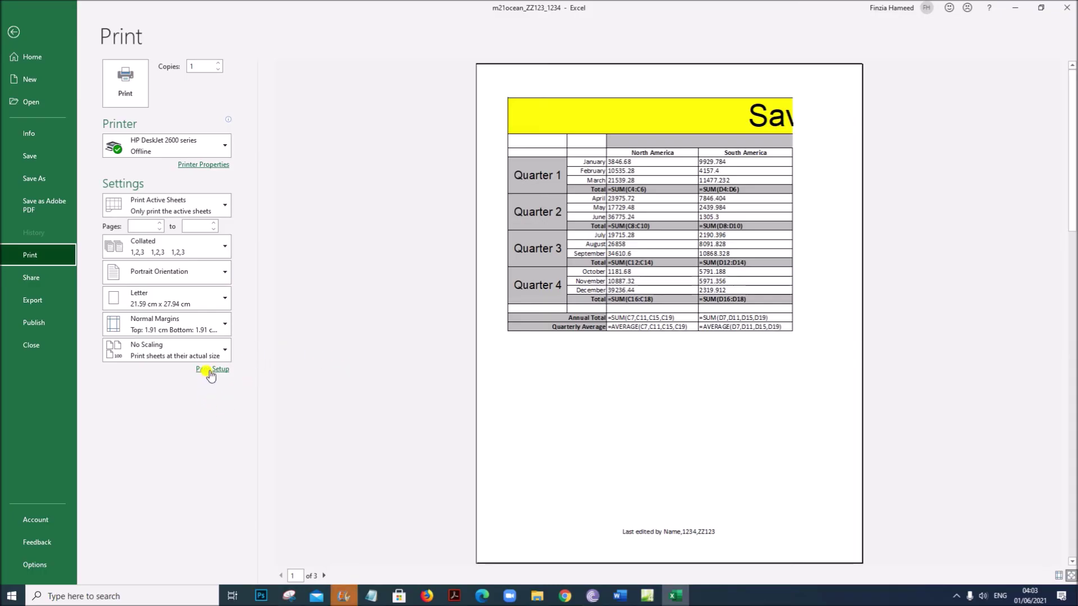
left_click(211, 373)
left_click_drag(731, 202, 347, 118)
left_click(365, 132)
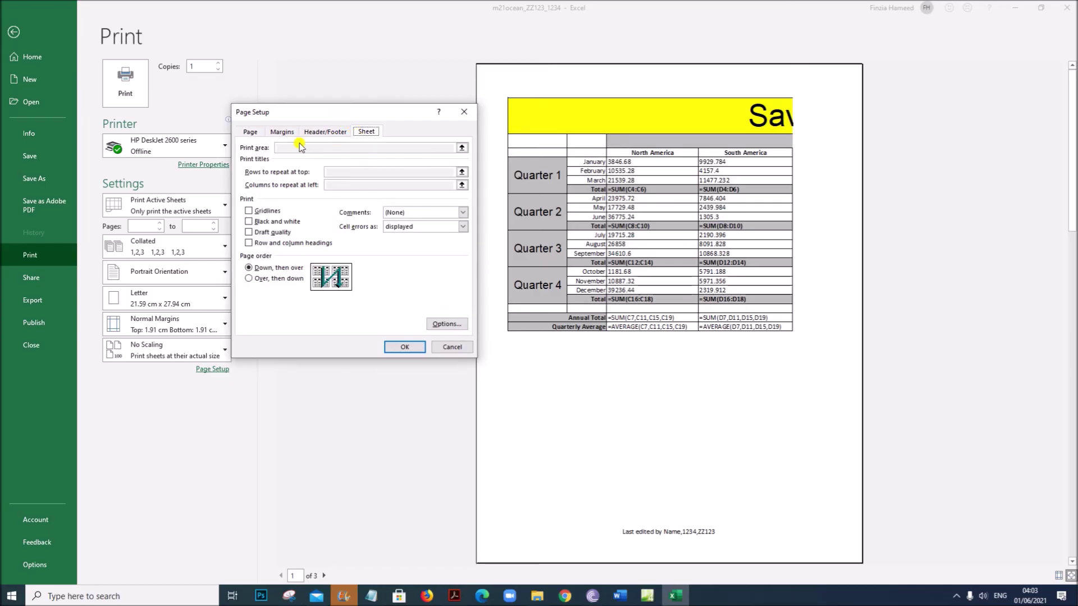
left_click(249, 244)
Check the question paper's requirements, then set the page to landscape orientation and apply.
left_click(455, 596)
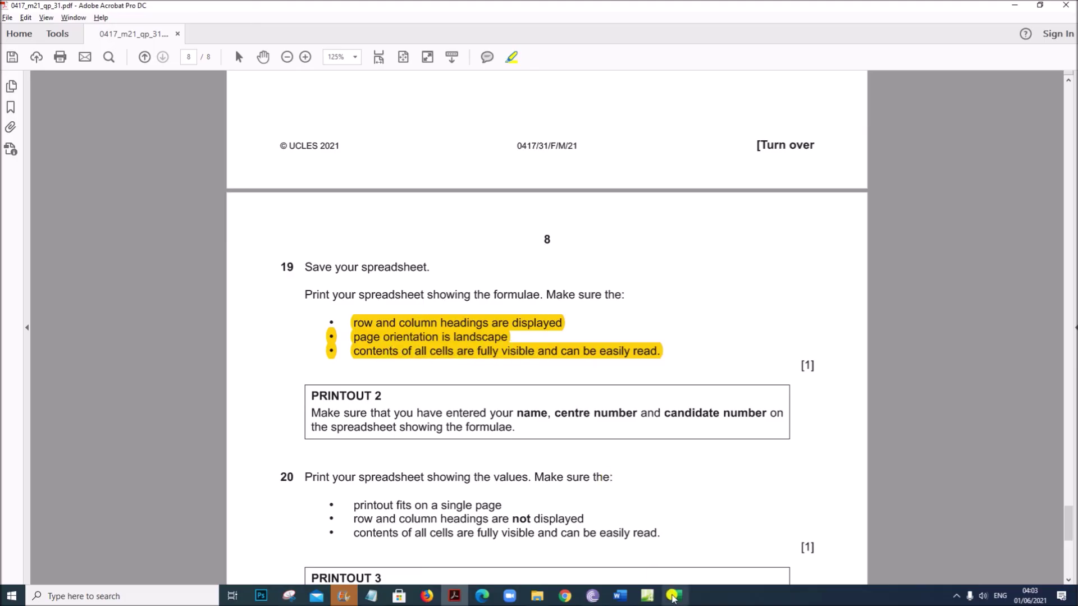
left_click(675, 596)
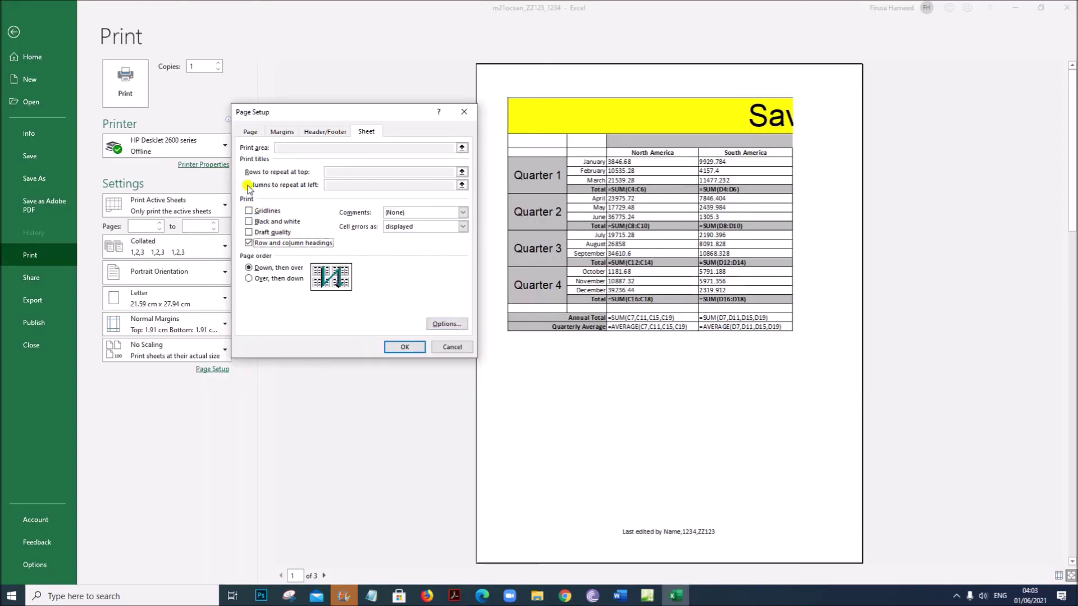
left_click(254, 134)
left_click(354, 158)
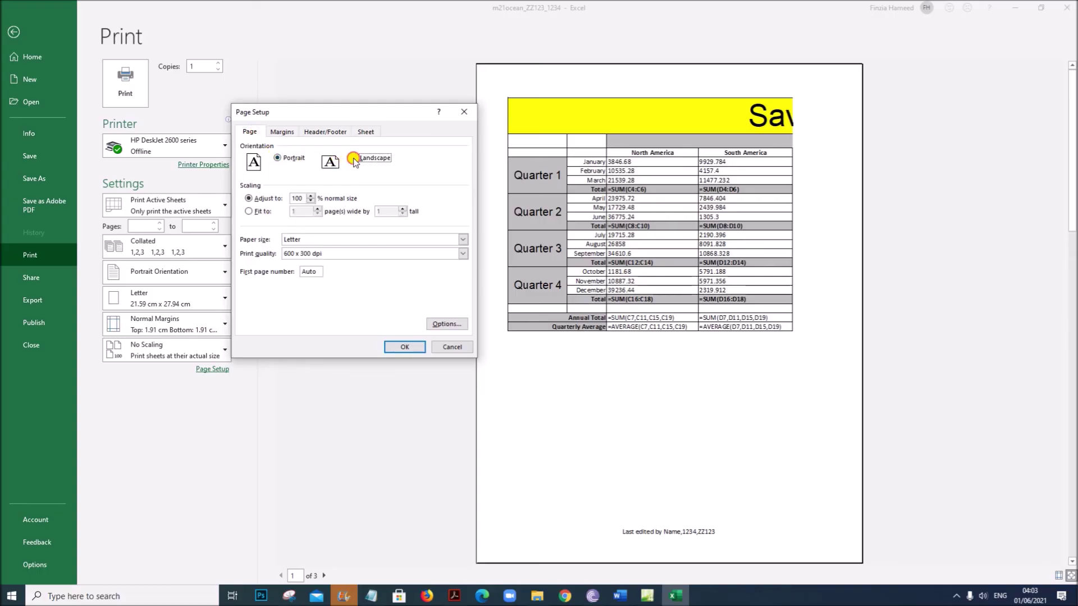
left_click(404, 347)
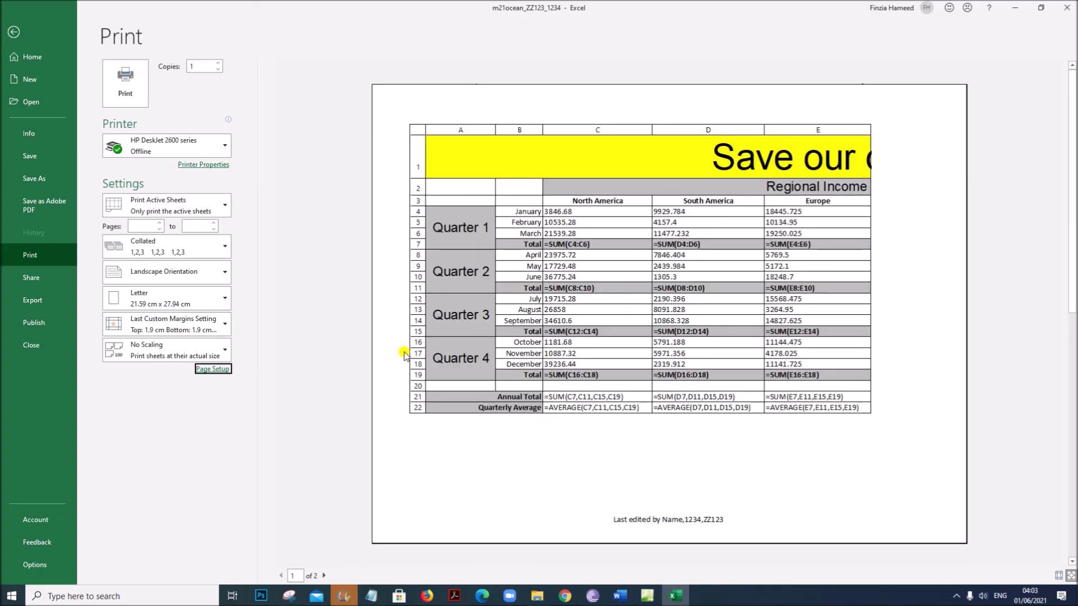
Recheck the question paper and preview both landscape pages of the formula printout.
left_click(452, 596)
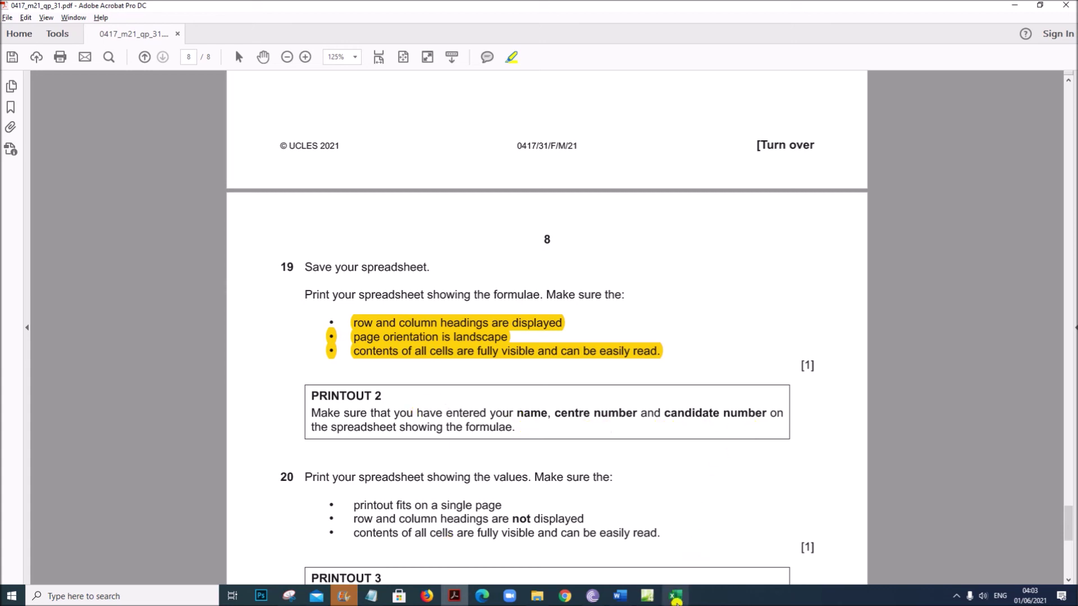
left_click(677, 597)
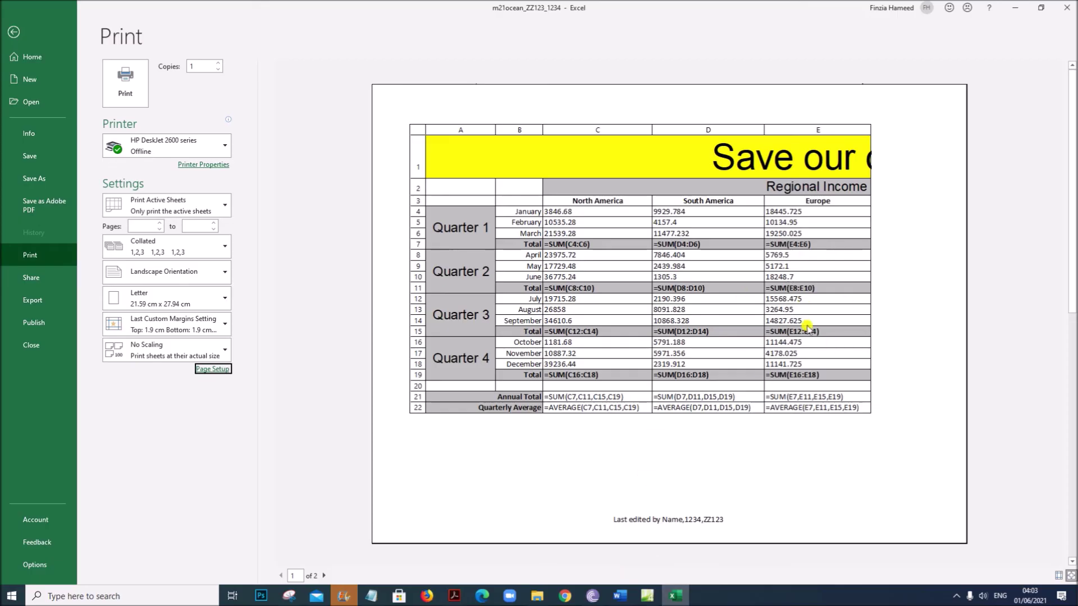
left_click(324, 576)
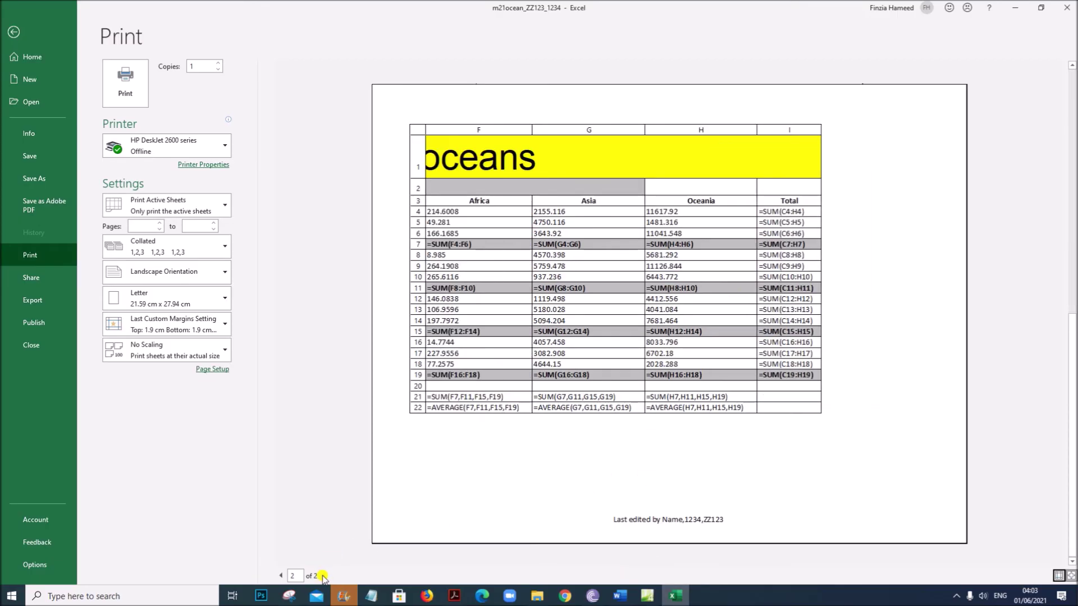
left_click(282, 577)
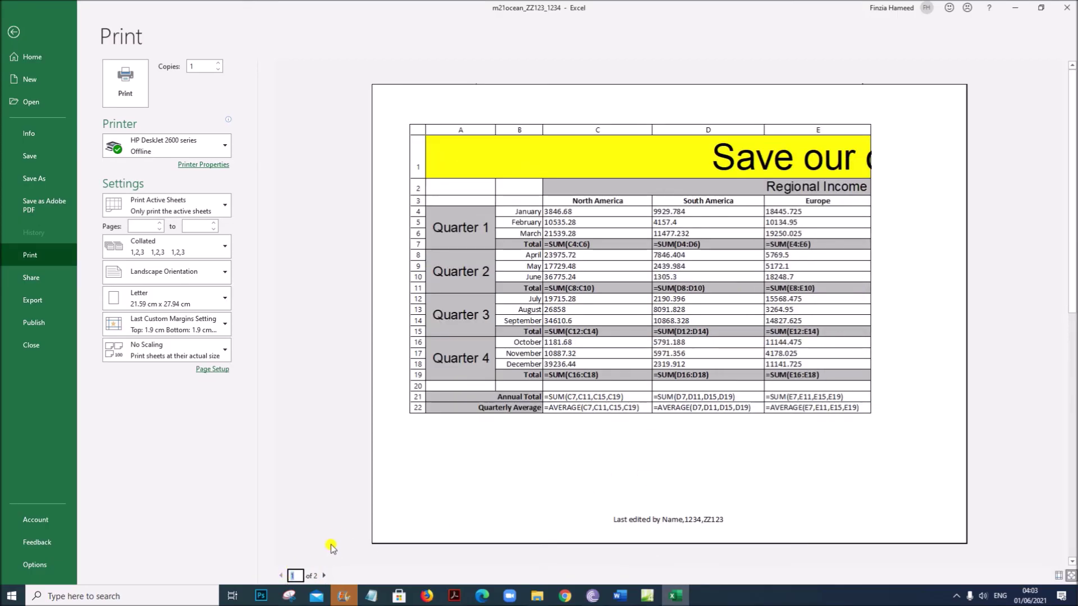
left_click(14, 32)
left_click(449, 598)
Highlight question 20's sentence and its three values-printout bullets, then return to Excel.
scroll(414, 487, "down", 5)
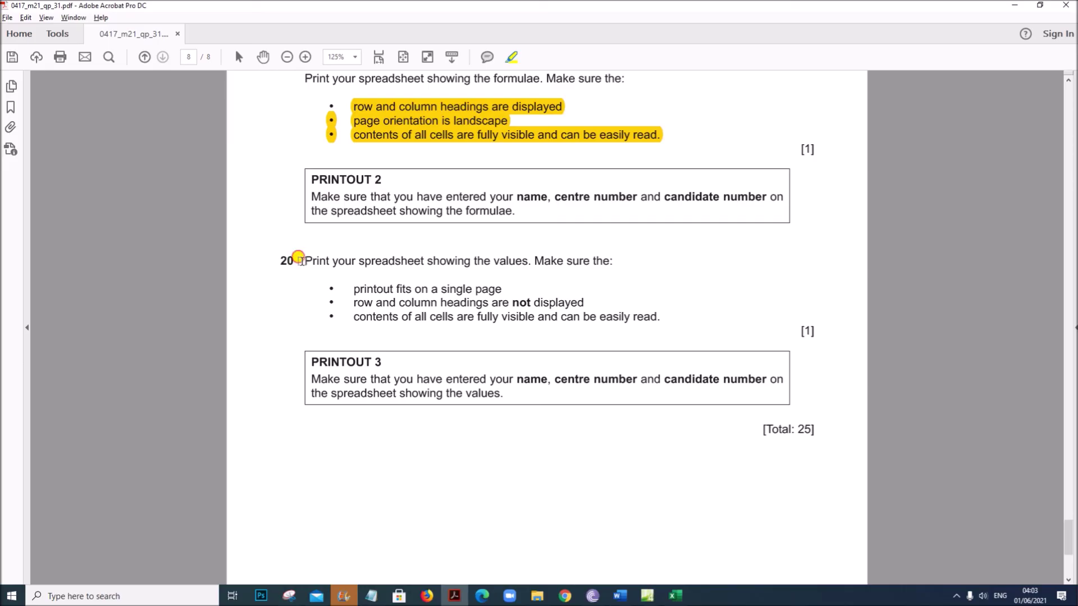
left_click_drag(300, 260, 633, 300)
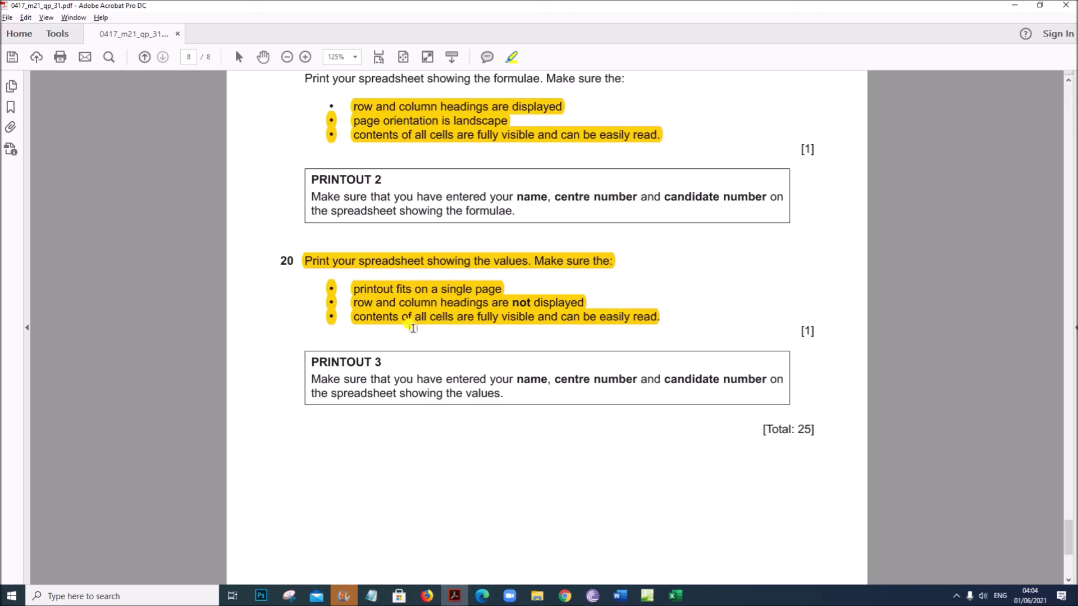
left_click(677, 597)
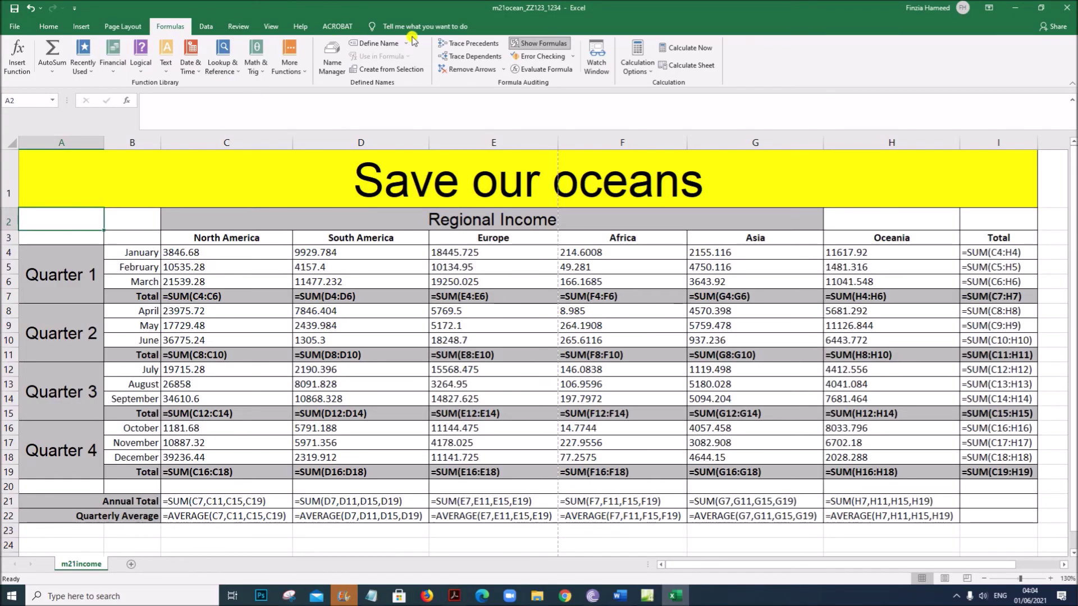
Turn off Show Formulas and autofit every column of the whole worksheet.
left_click(527, 45)
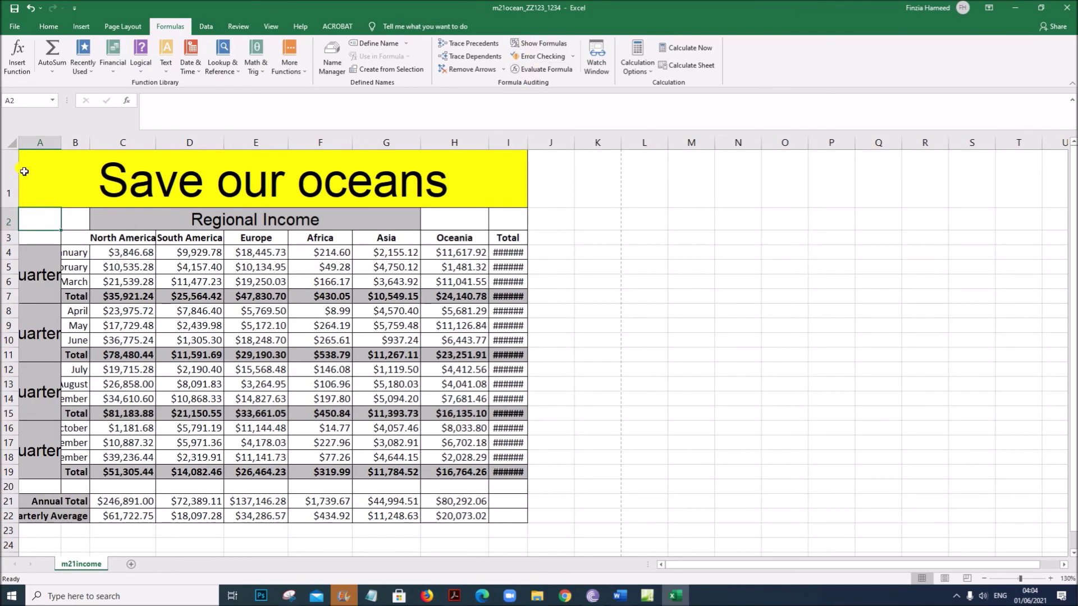
left_click(17, 140)
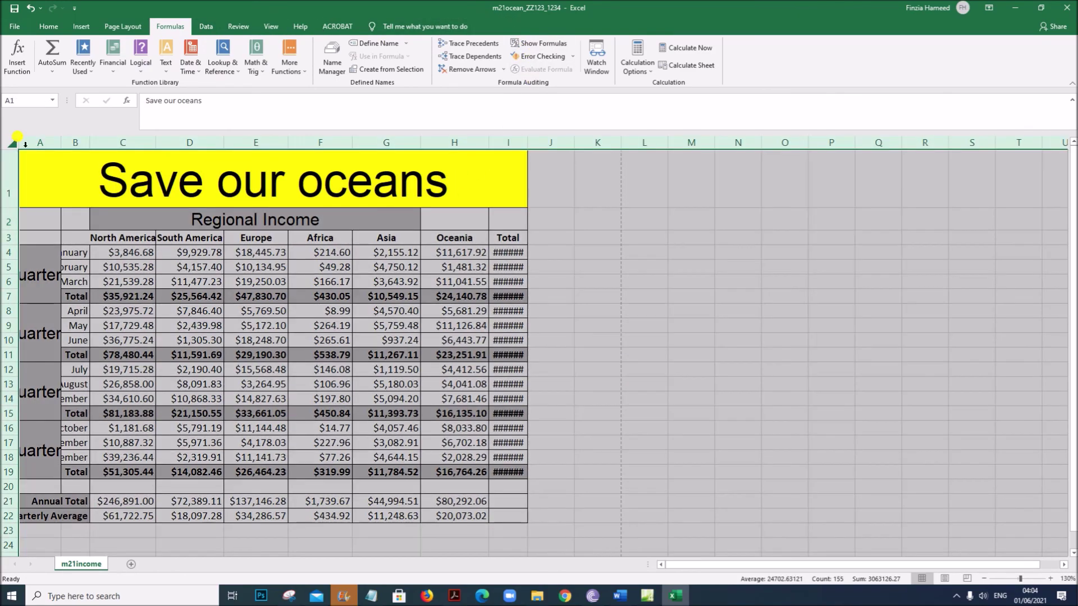
double_click(63, 143)
left_click(645, 409)
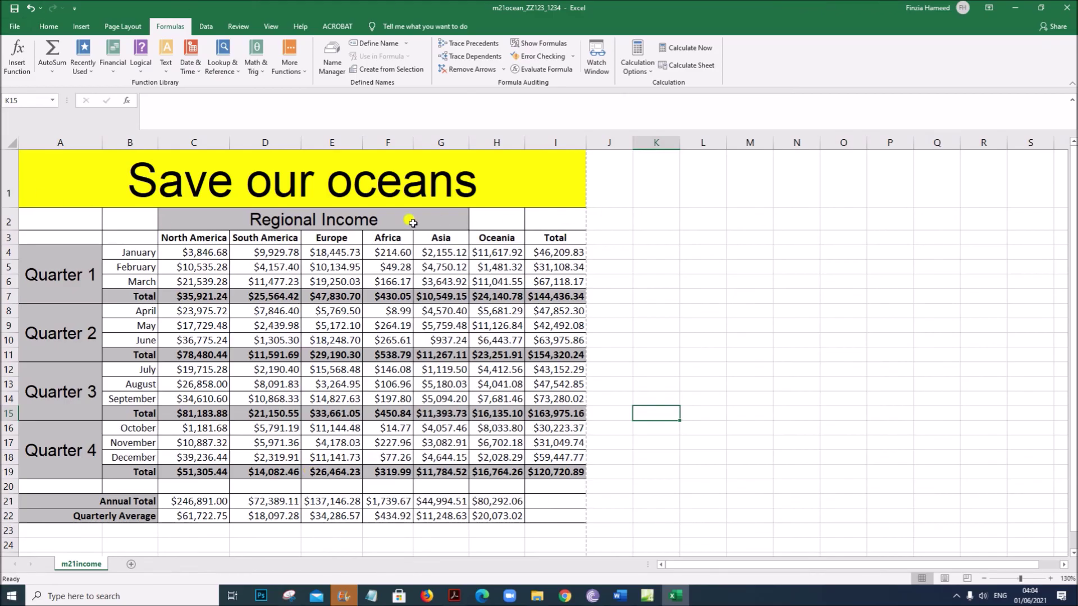
Merge and centre the Regional Income heading across C2:I2, then check cell F5's number format.
left_click_drag(367, 220, 544, 217)
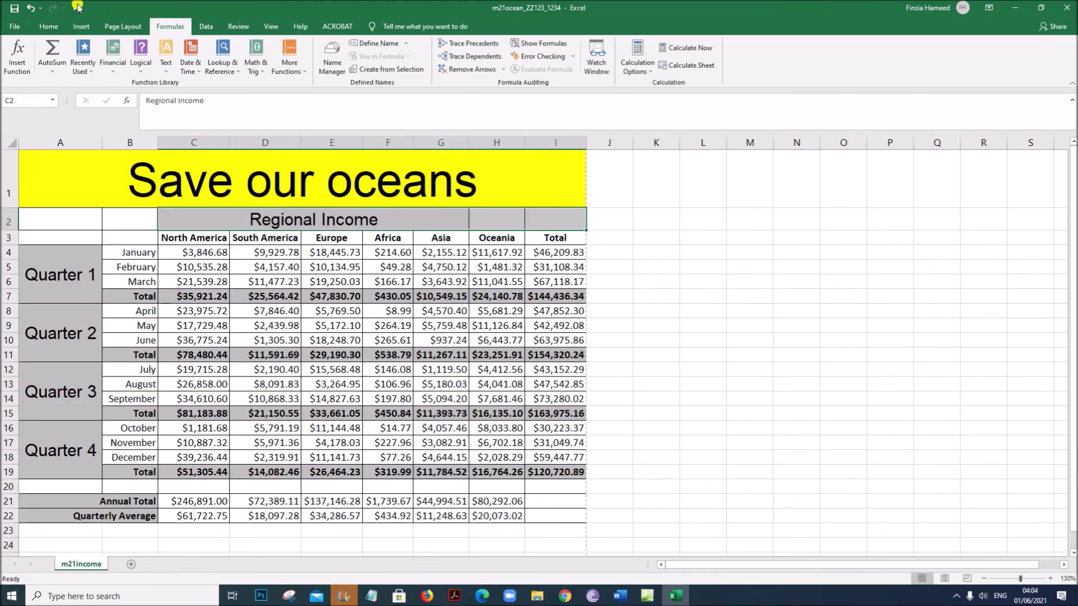
left_click(48, 26)
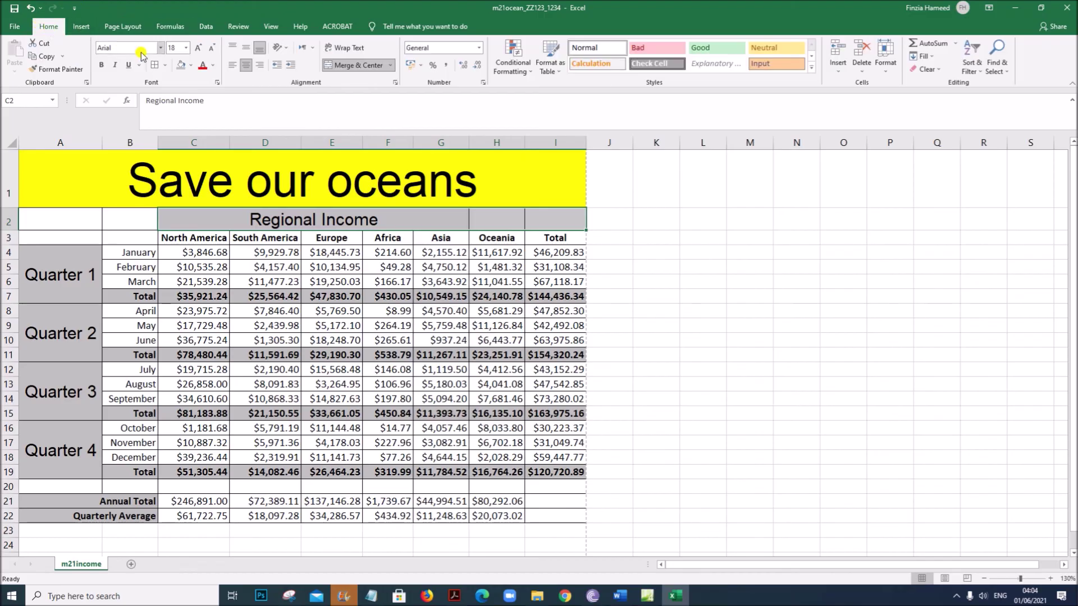
left_click(365, 66)
left_click(364, 66)
left_click(640, 251)
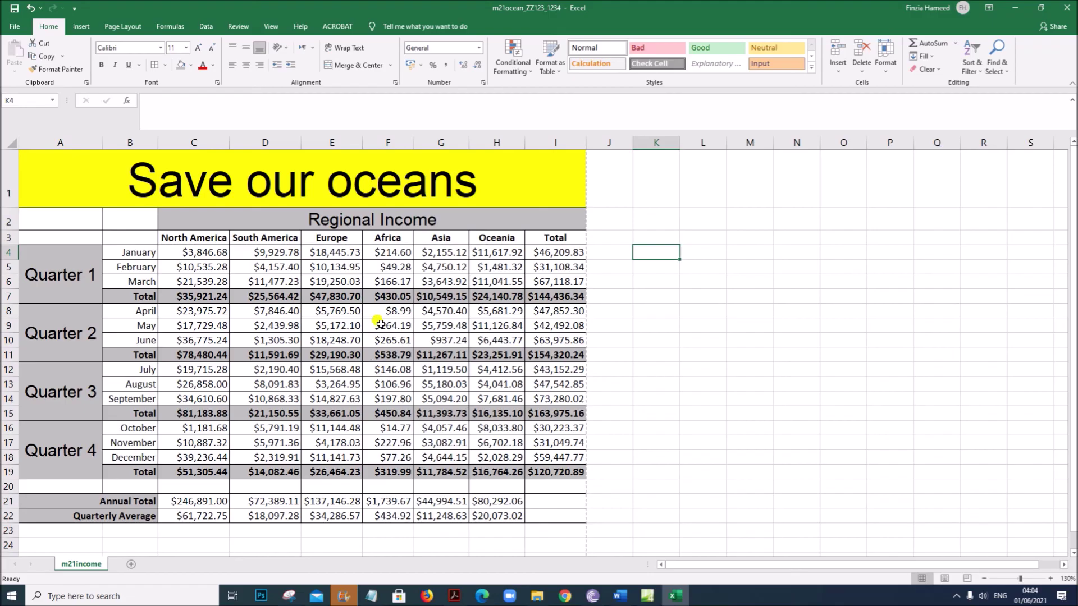
left_click(381, 270)
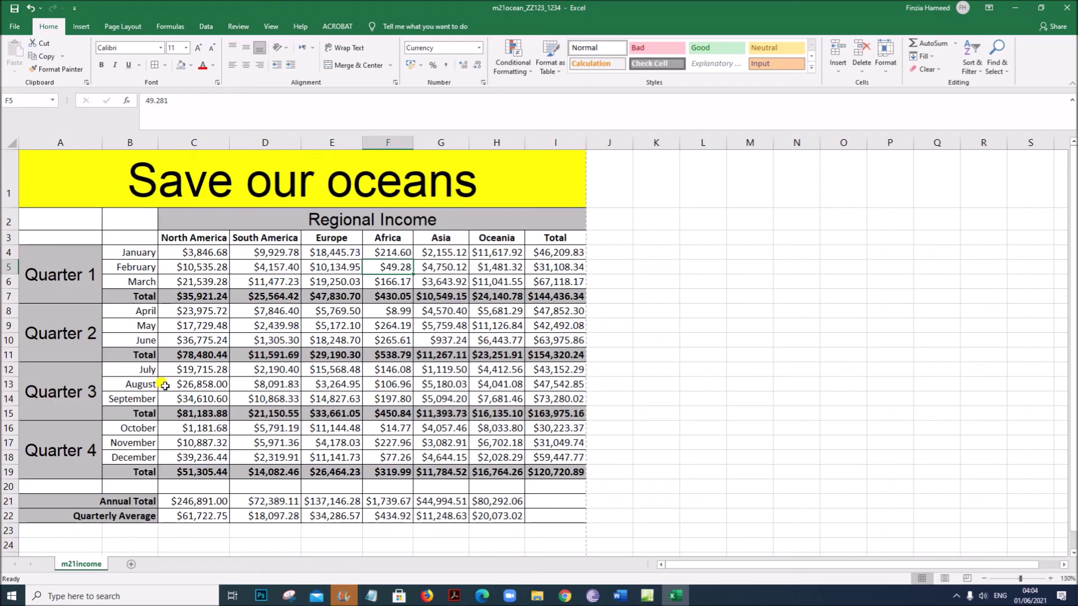
left_click(15, 27)
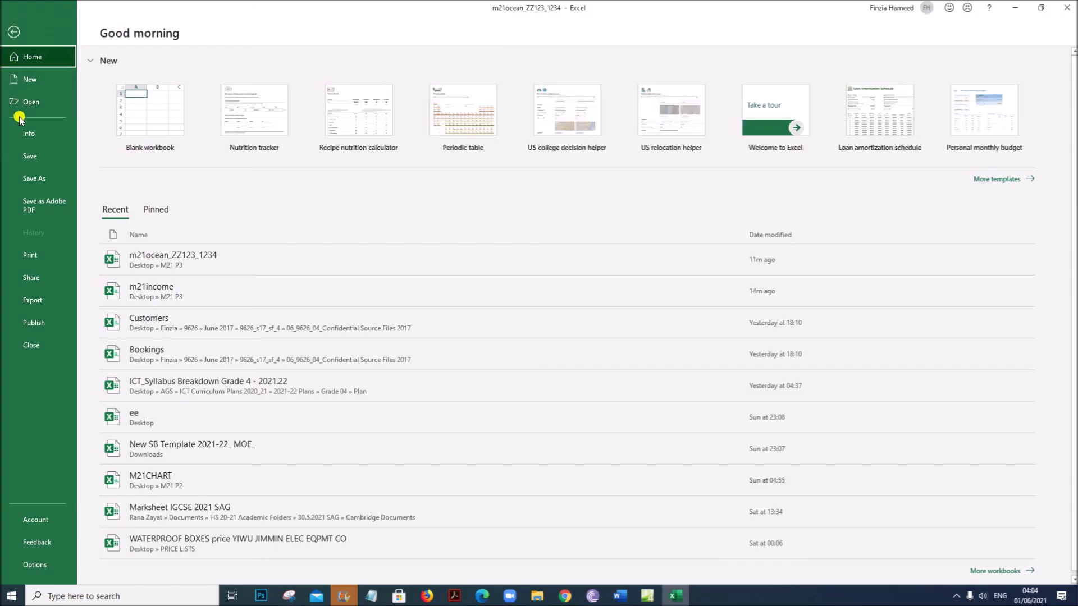
Untick row and column headings in Page Setup so values print on one landscape page.
left_click(44, 256)
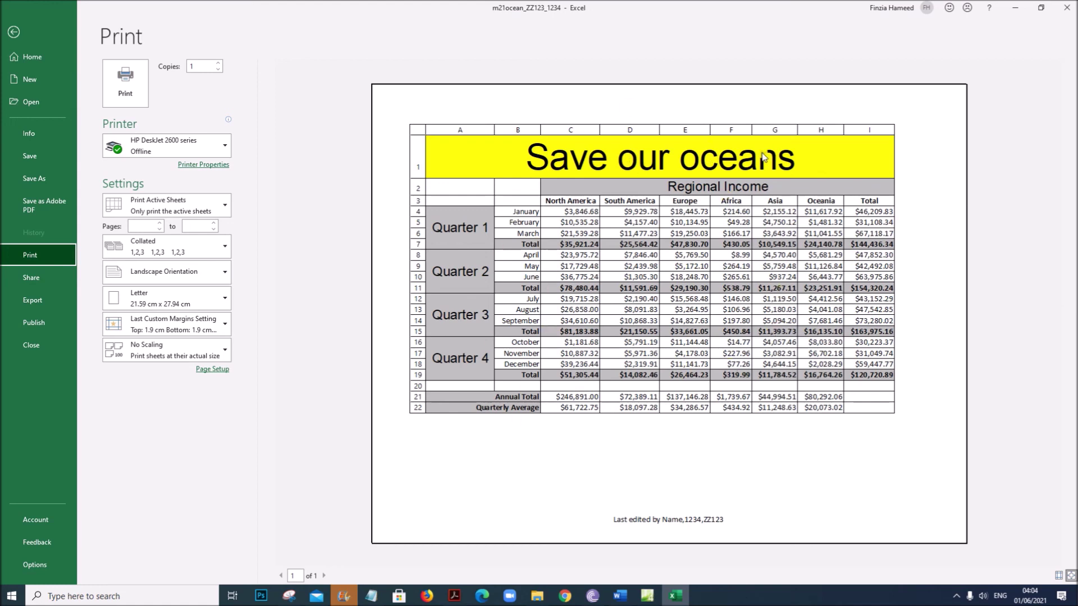
left_click(208, 370)
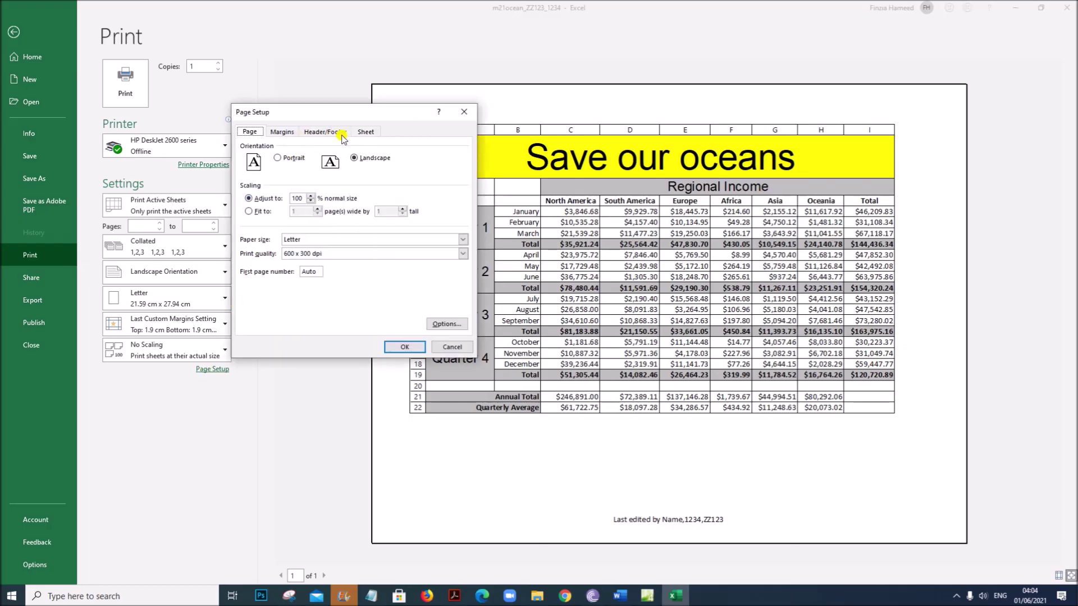
left_click(366, 132)
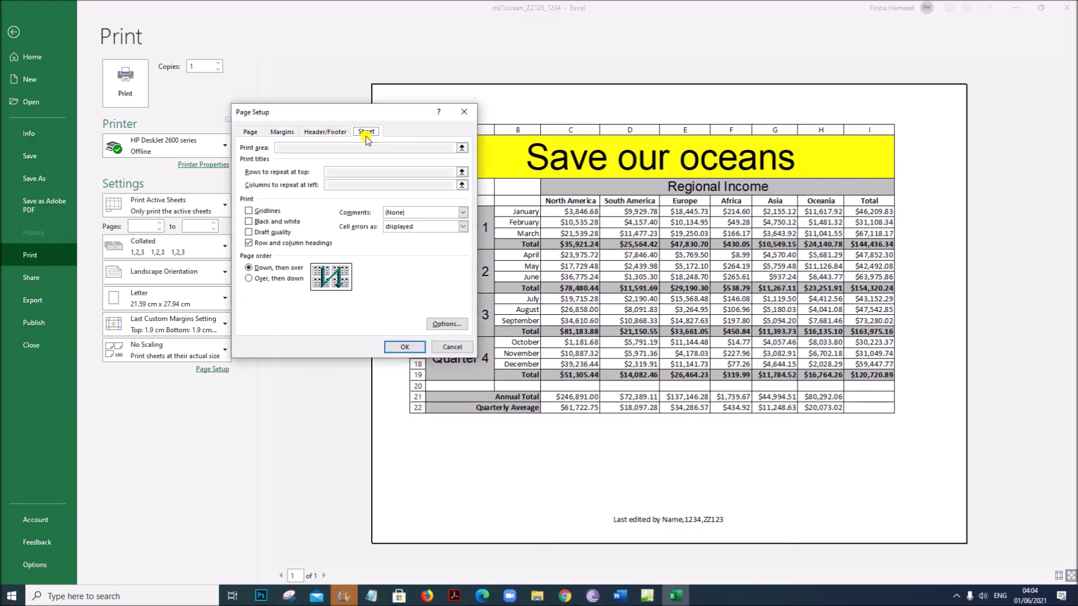
left_click(261, 244)
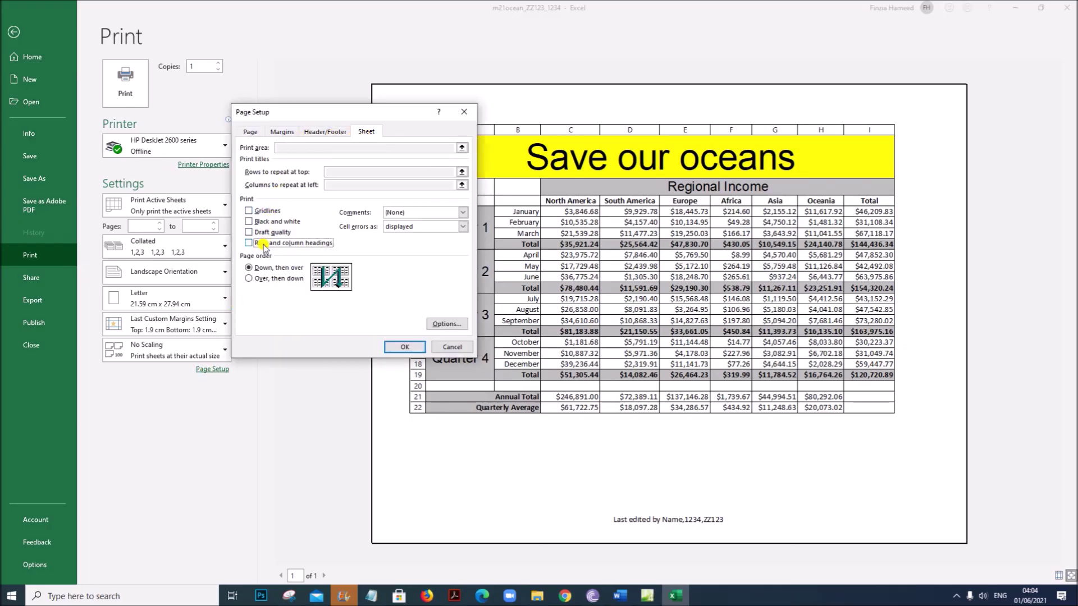
left_click(418, 344)
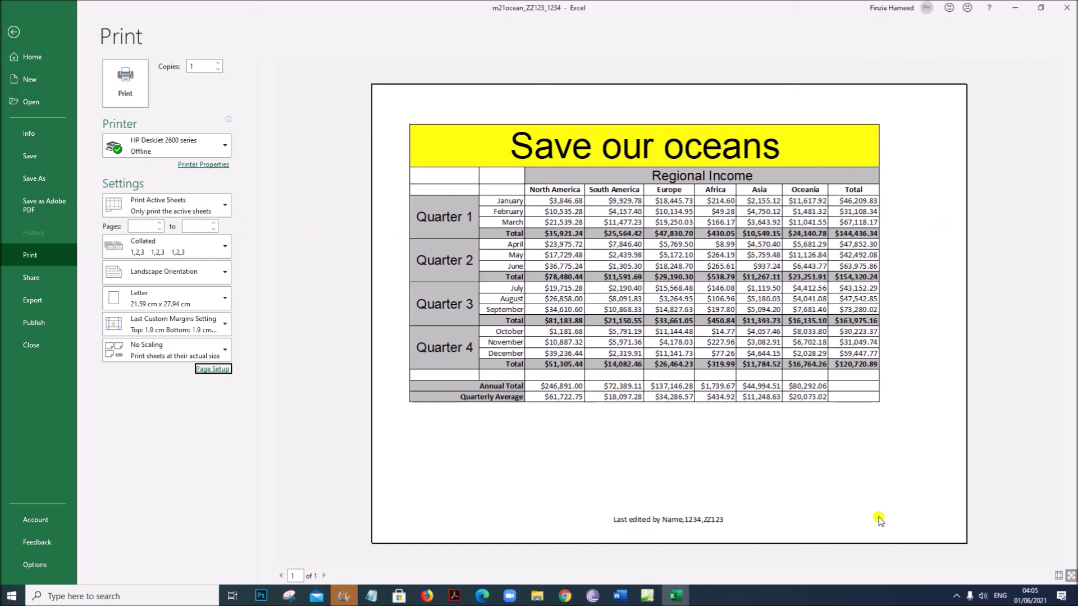
left_click(454, 596)
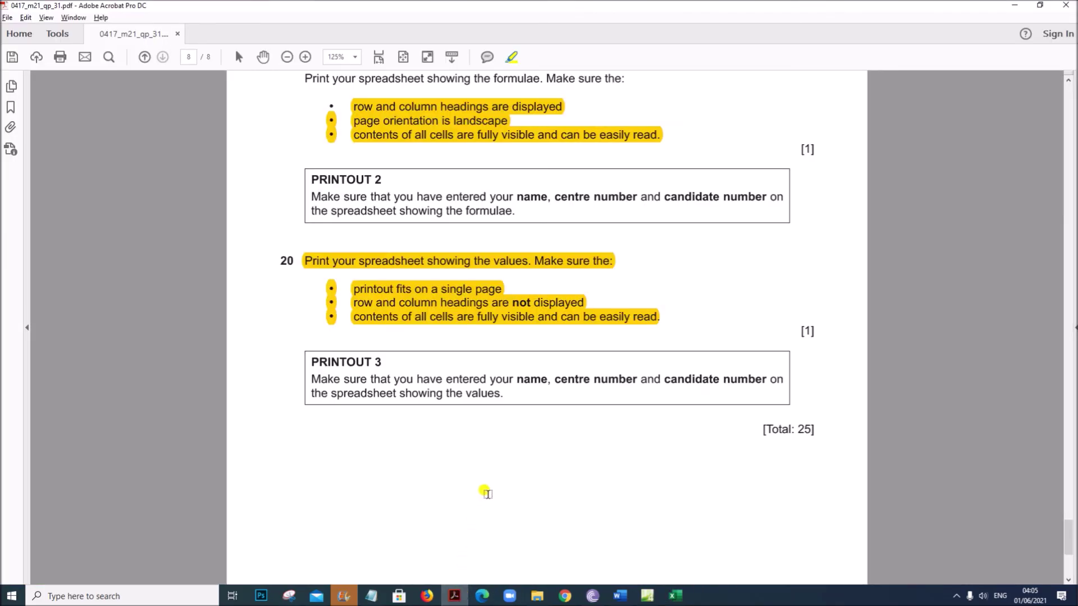
Scroll through the exam paper's final page to review questions 19 and 20.
scroll(486, 493, "down", 3)
scroll(486, 493, "down", 3)
scroll(486, 494, "up", 8)
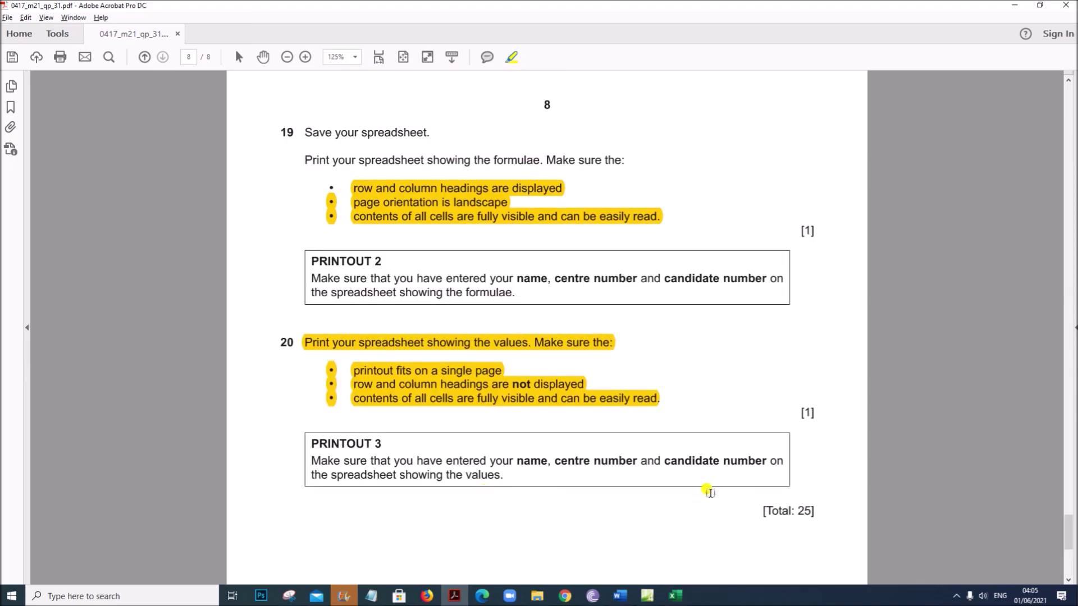
scroll(710, 492, "up", 3)
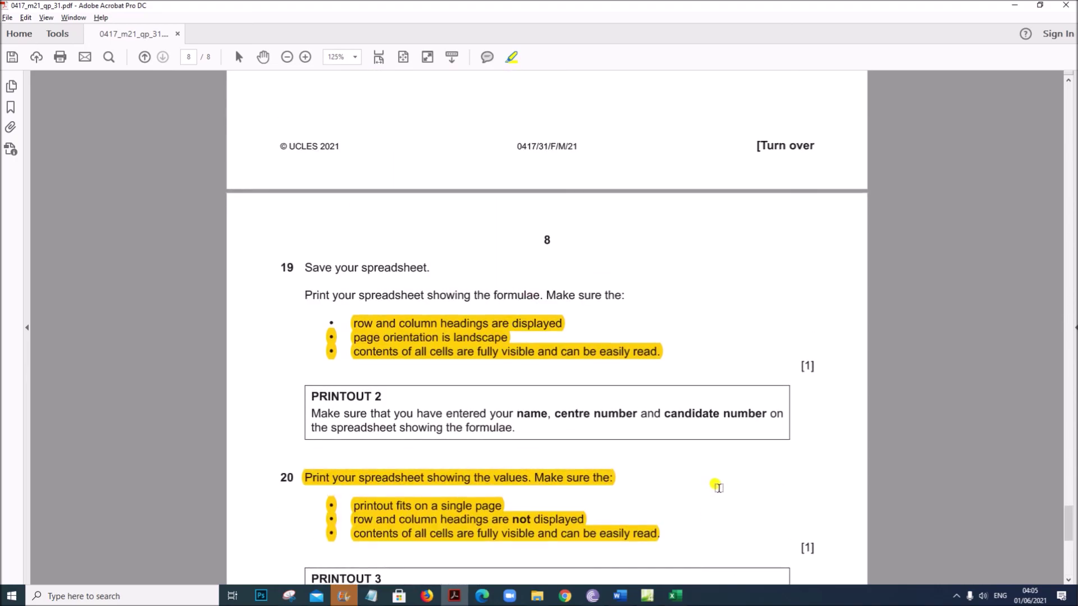
scroll(717, 487, "down", 3)
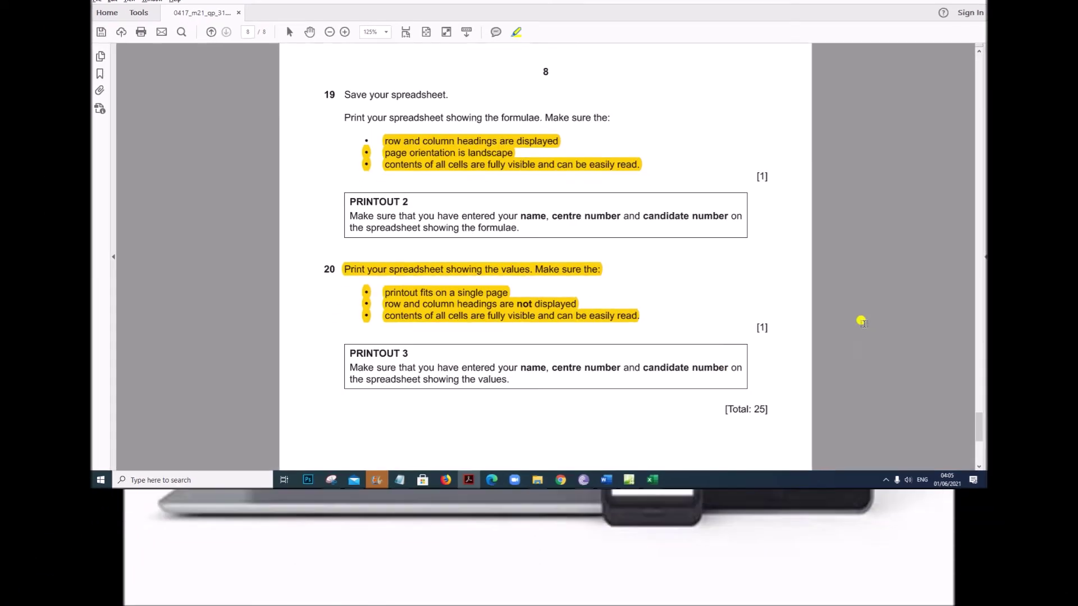